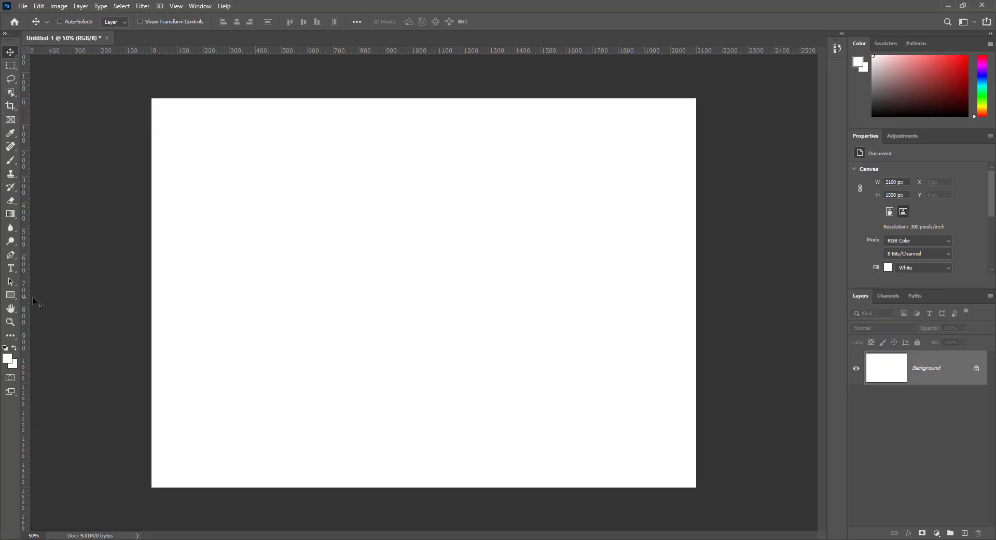
Pick the Ellipse Tool, drag out a trial circle, then delete its layer.
left_click(10, 296)
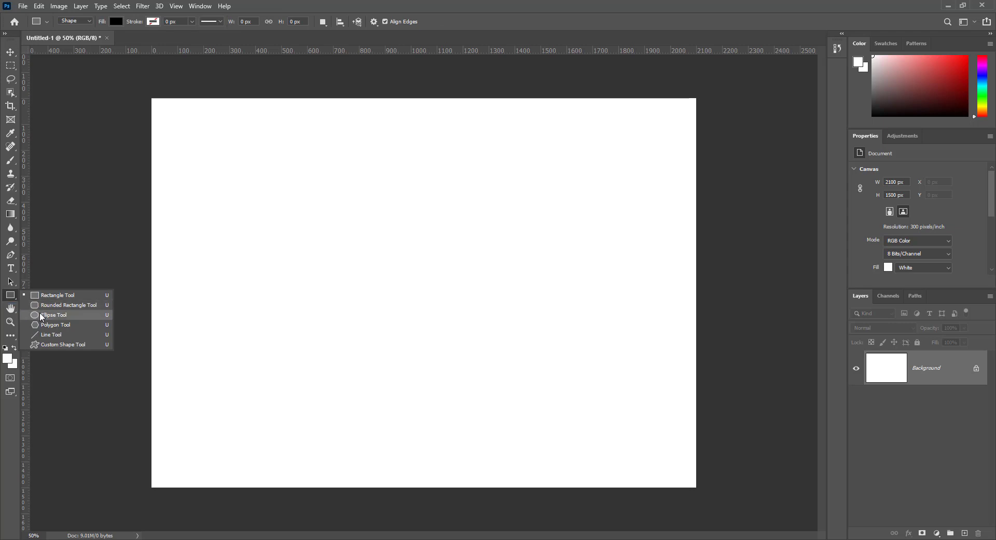
left_click(42, 315)
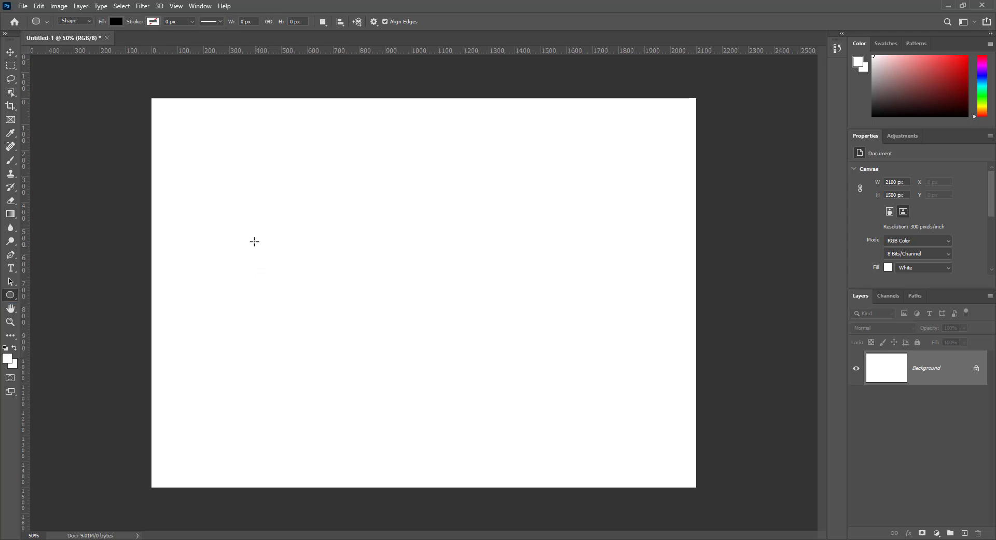
left_click_drag(253, 238, 343, 347)
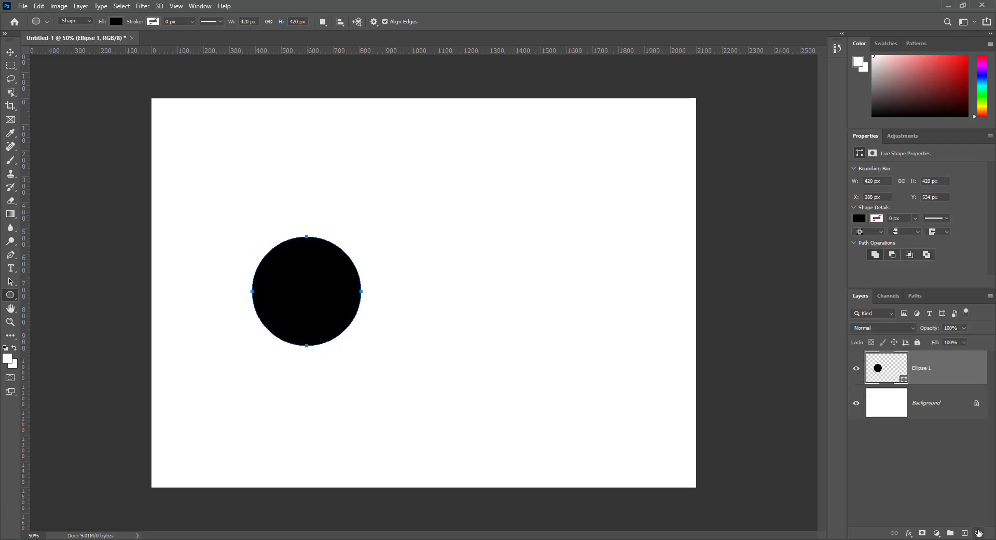
left_click(979, 533)
left_click(448, 203)
Create an exact 400 × 400 px black circle and zoom the document to 100%.
left_click(378, 266)
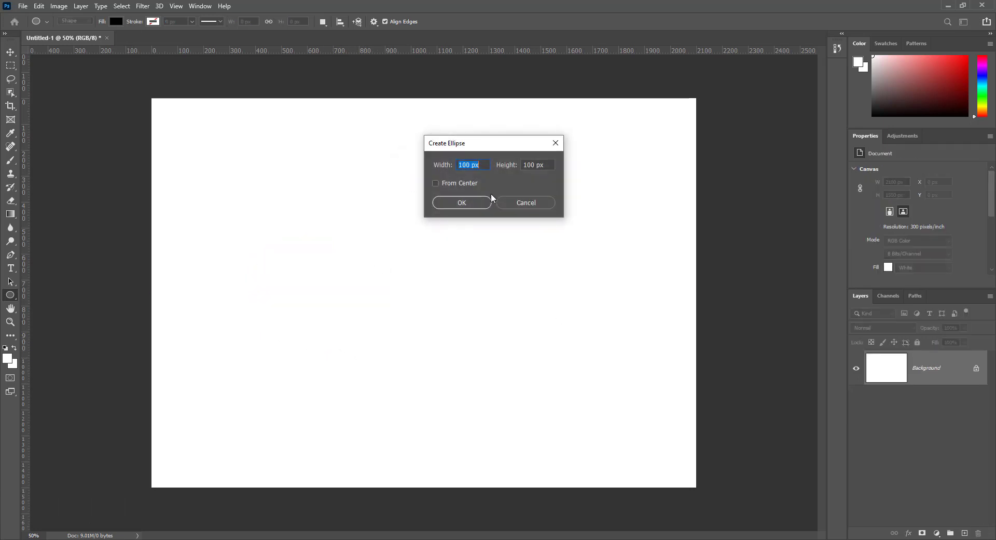
type("400")
key("Tab")
type("400")
left_click(472, 203)
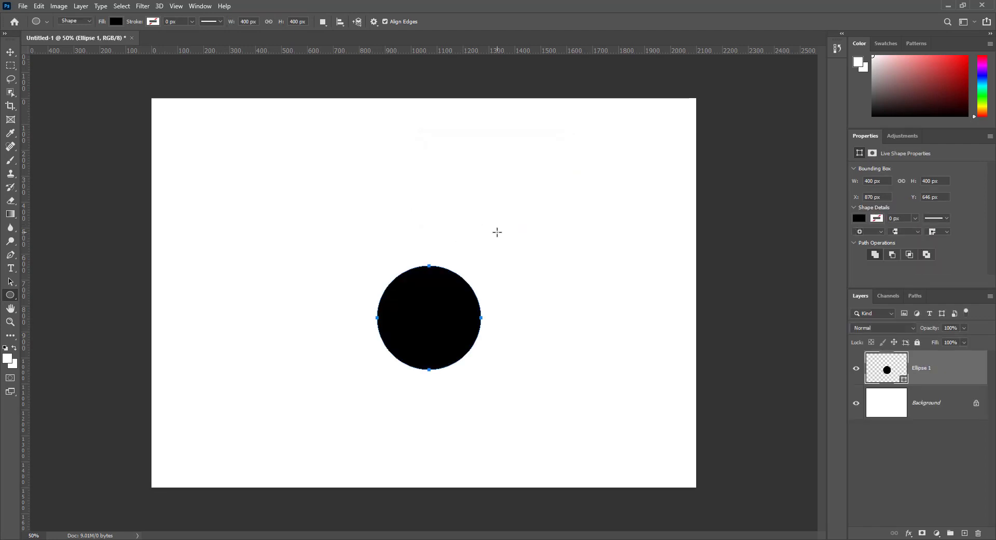
key("ctrl+plus")
key("ctrl+plus")
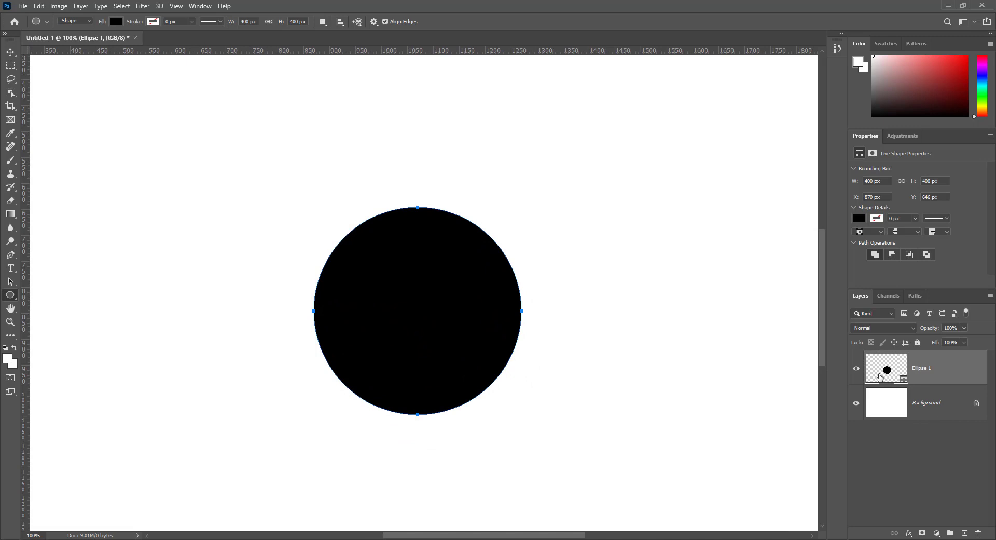
Change the Ellipse 1 fill colour to lime green #9ed441.
double_click(880, 375)
left_click(811, 308)
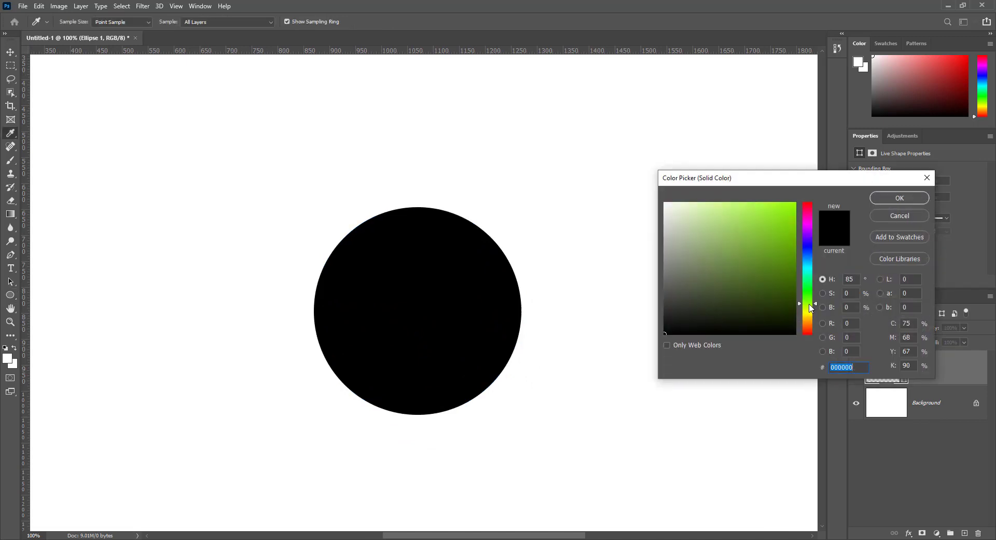
left_click(753, 228)
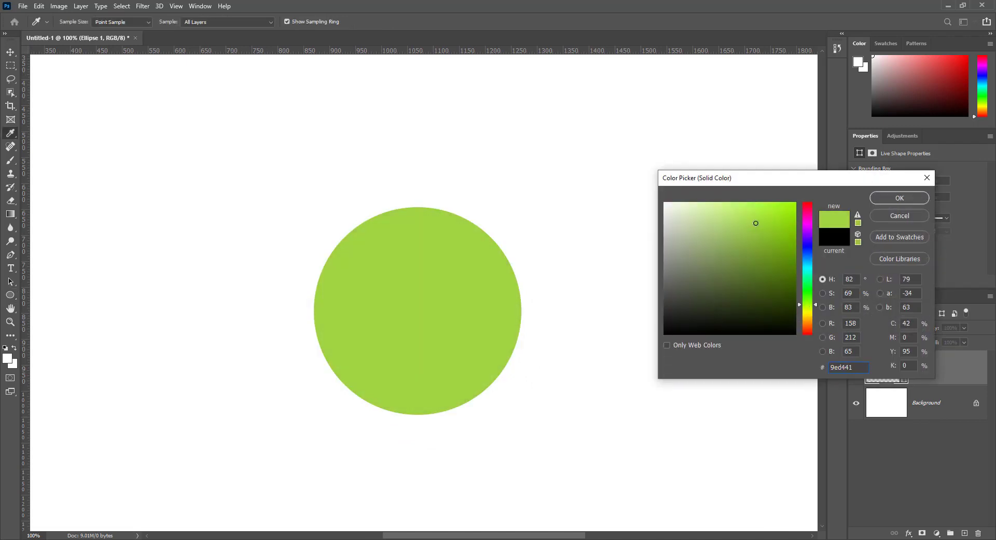
left_click(900, 197)
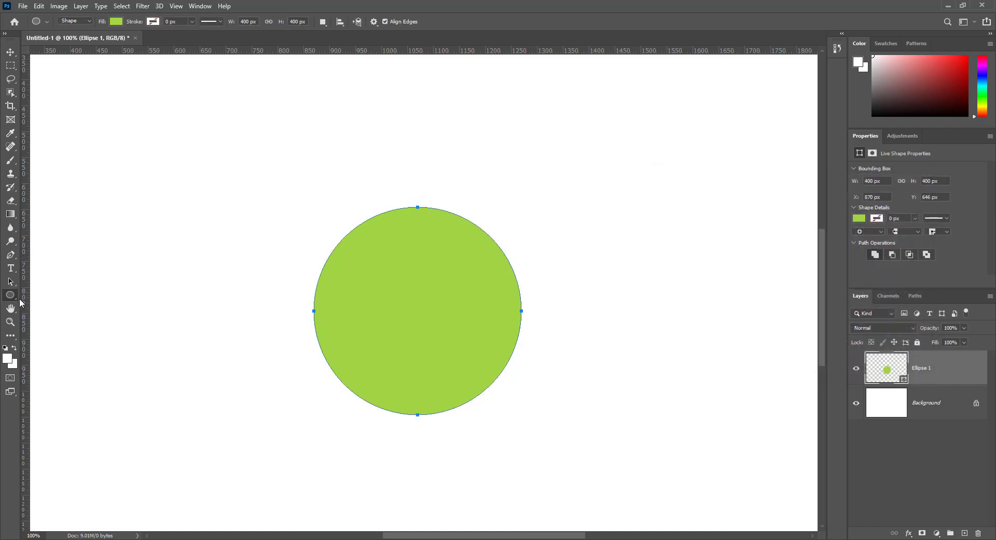
left_click(77, 23)
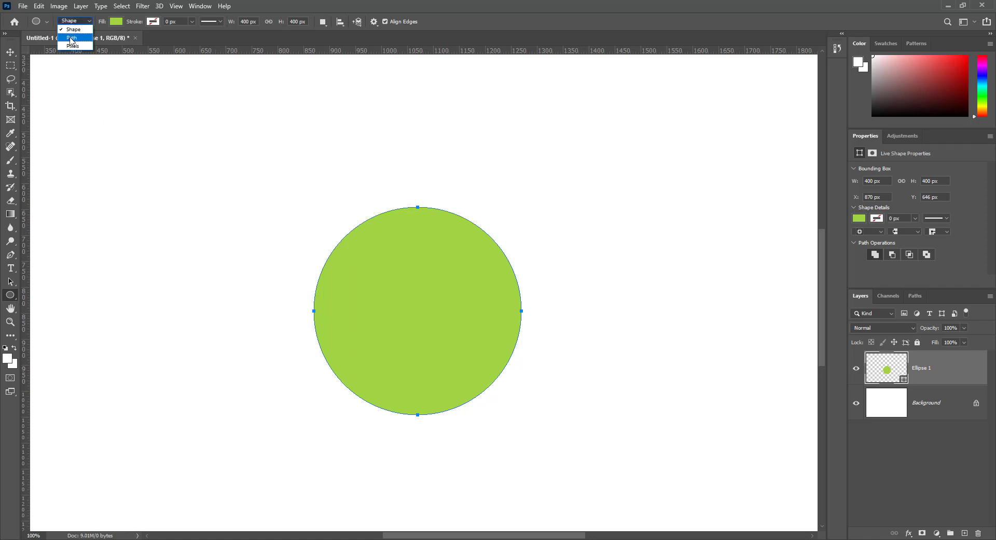
Switch the Ellipse Tool to Path mode and restore the options bar.
left_click(72, 38)
left_click(200, 6)
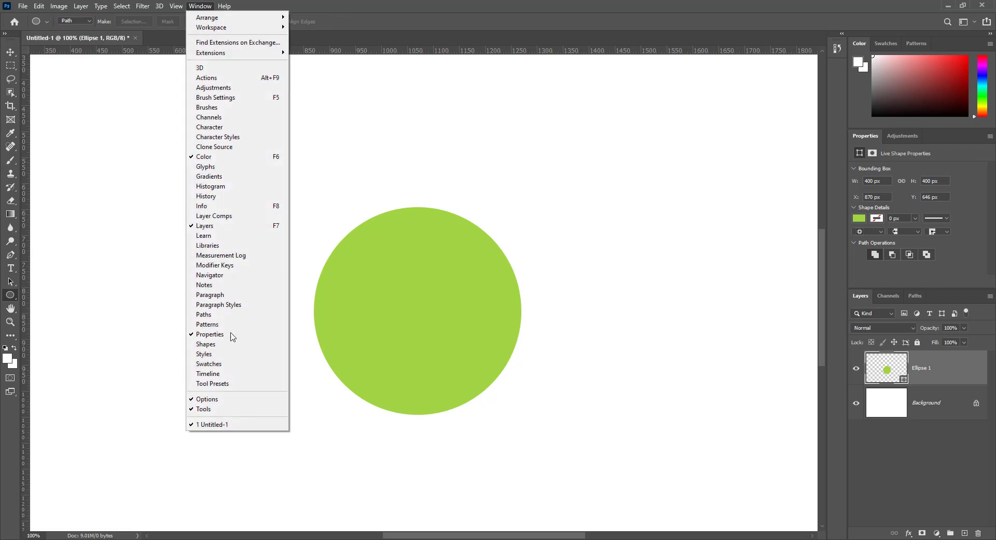
left_click(211, 399)
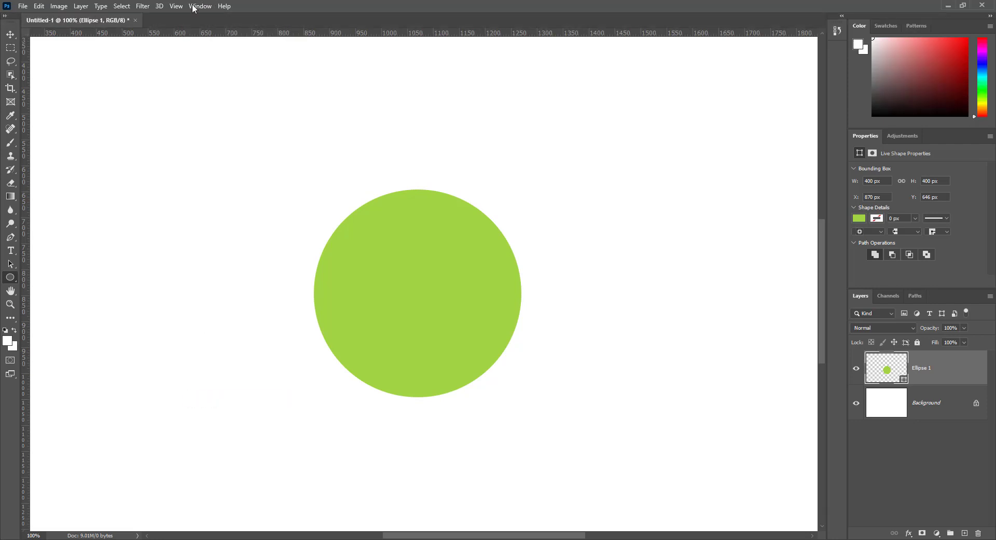
left_click(200, 6)
left_click(210, 399)
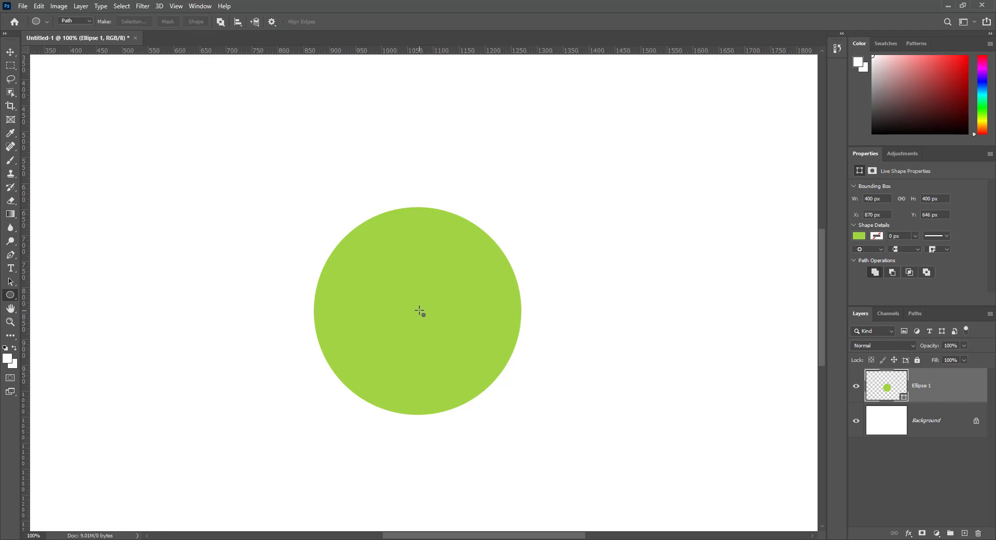
Draw a 254 × 254 px circular path centred in the green circle and verify it in Paths.
key("alt+shift")
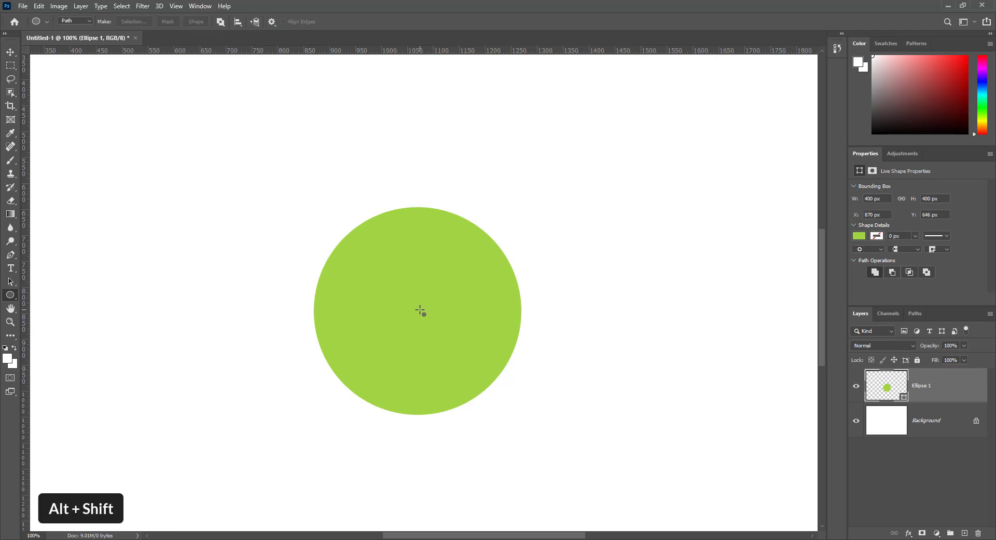
left_click_drag(420, 310, 489, 377)
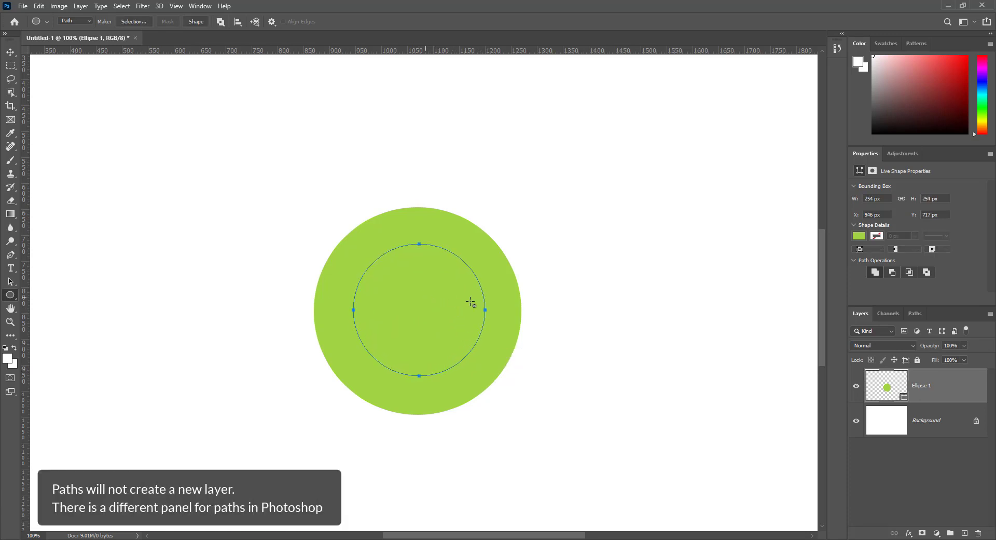
left_click(912, 312)
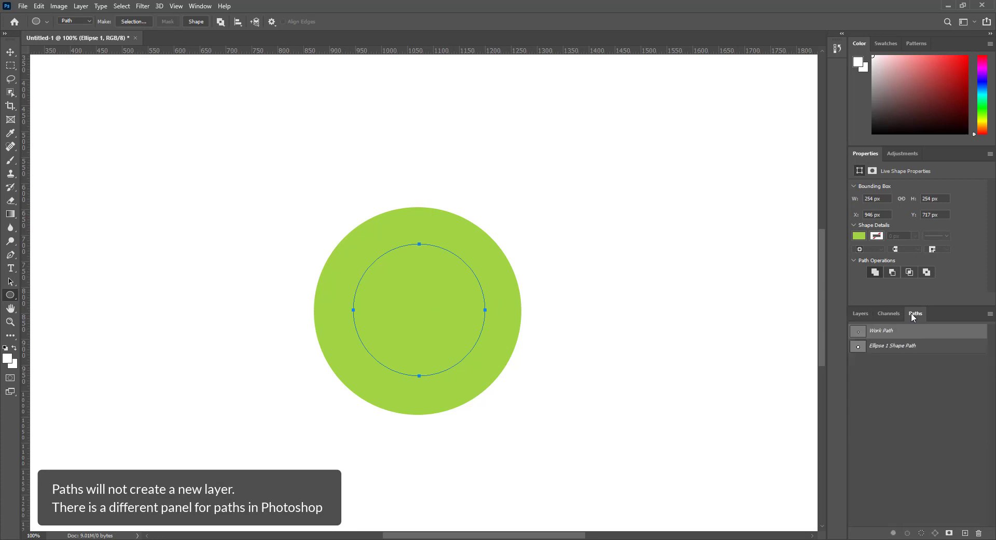
left_click(862, 313)
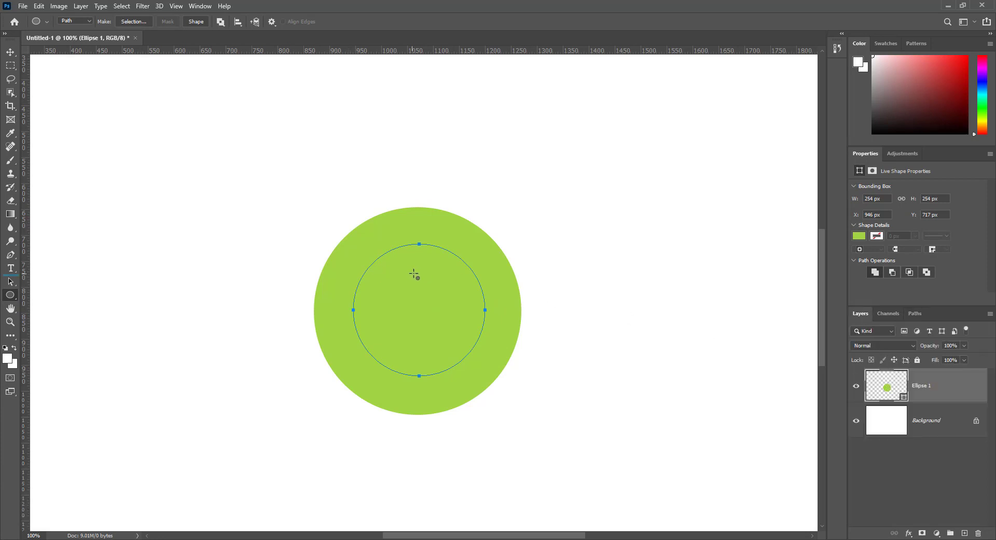
left_click(10, 268)
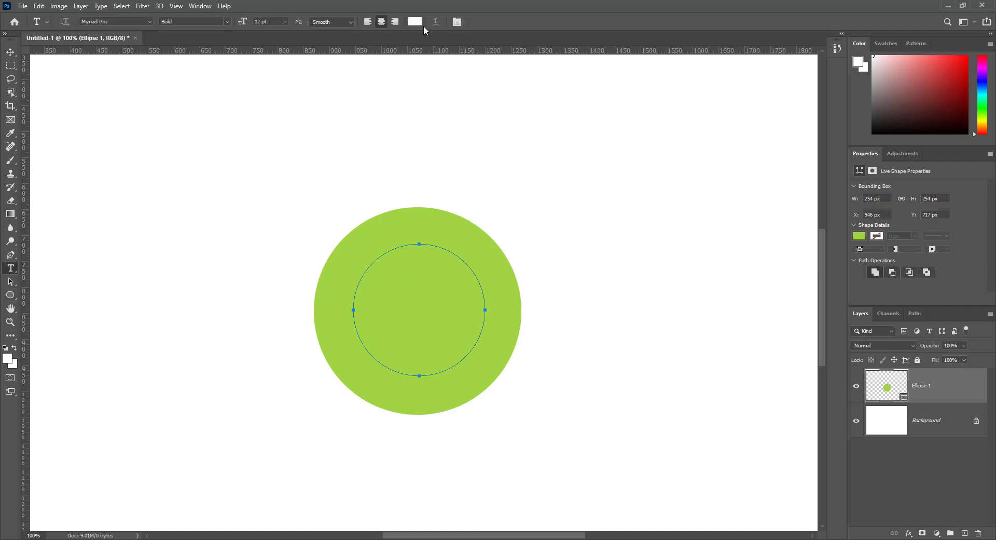
left_click(415, 22)
left_click(897, 199)
left_click(413, 241)
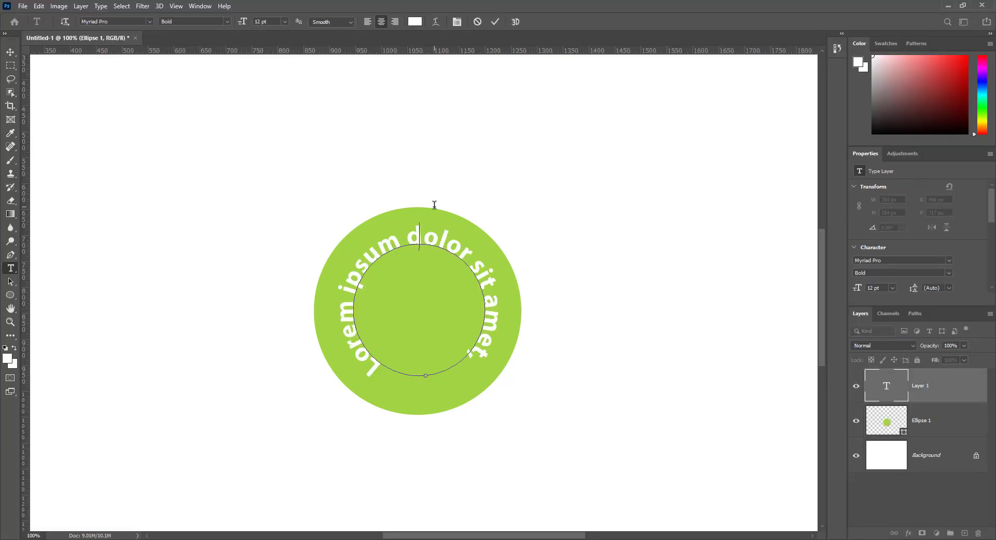
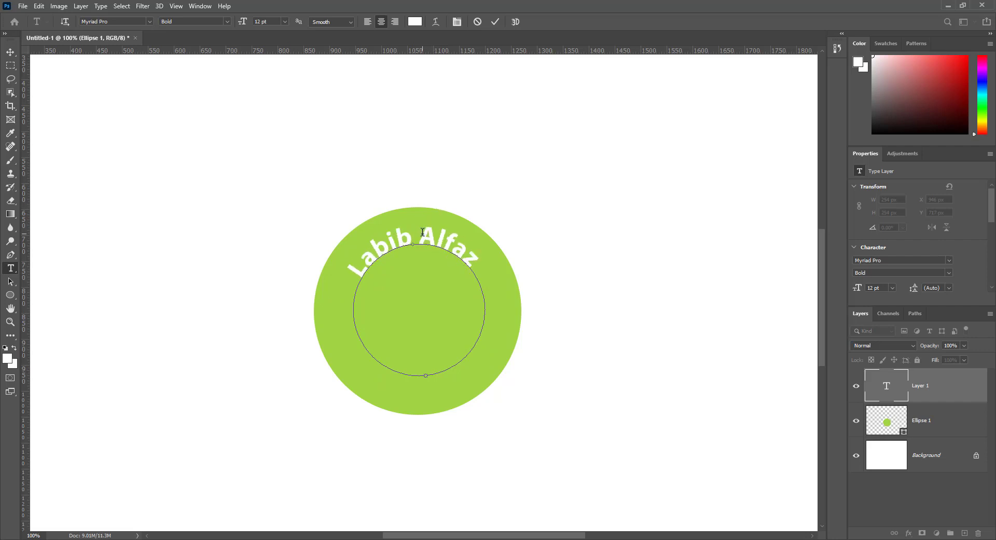
key("ctrl+shift+Left")
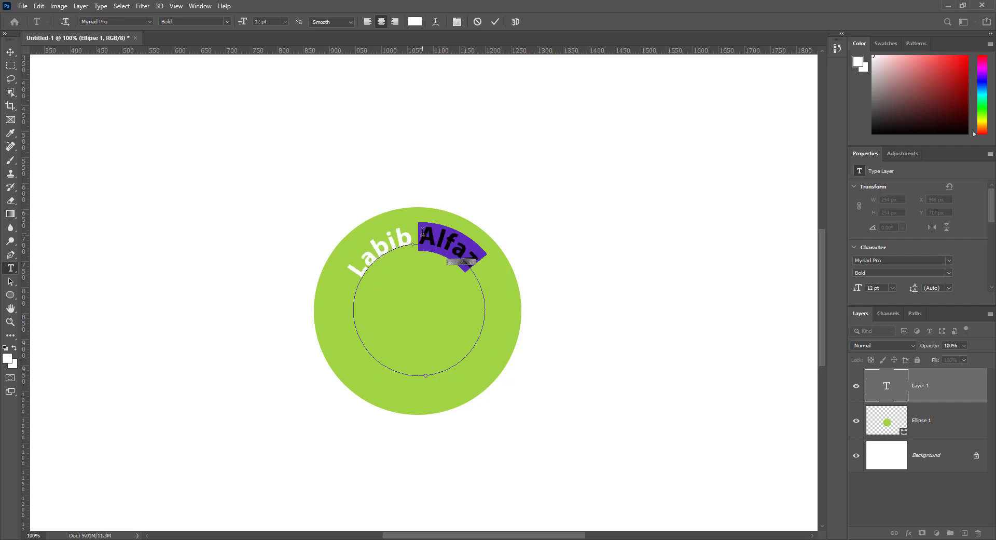
key("ctrl+shift+Left")
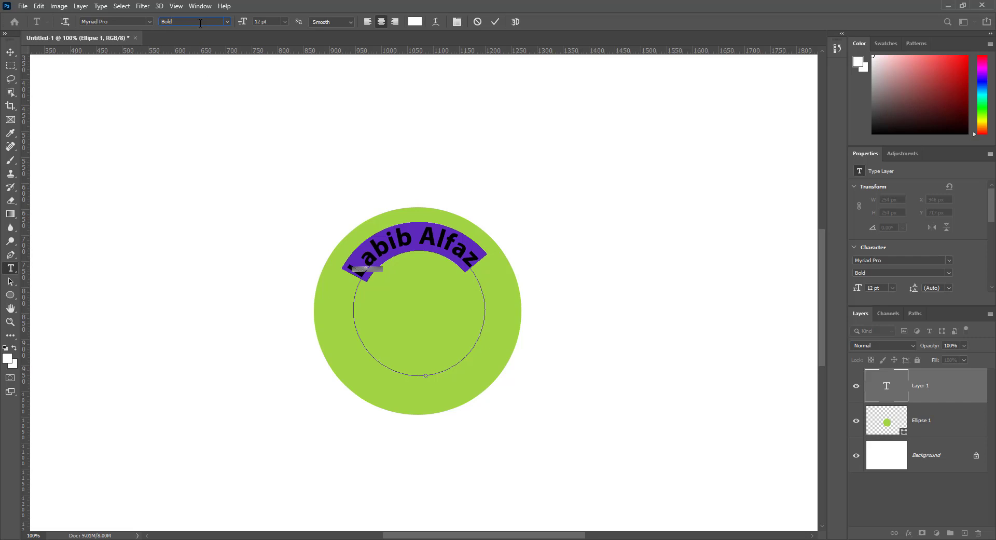
left_click_drag(200, 23, 102, 28)
scroll(191, 40, "up", 4)
scroll(195, 42, "down", 4)
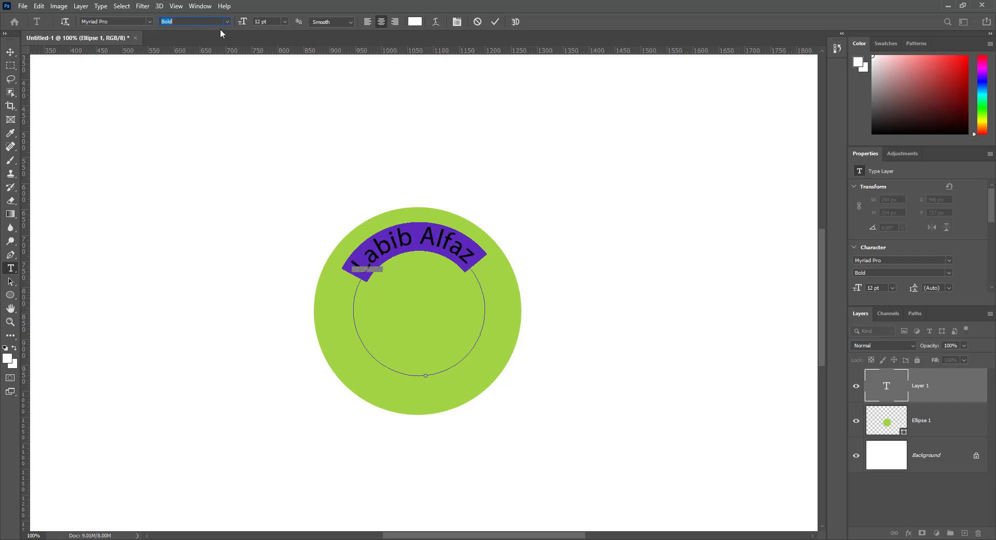
key("Tab")
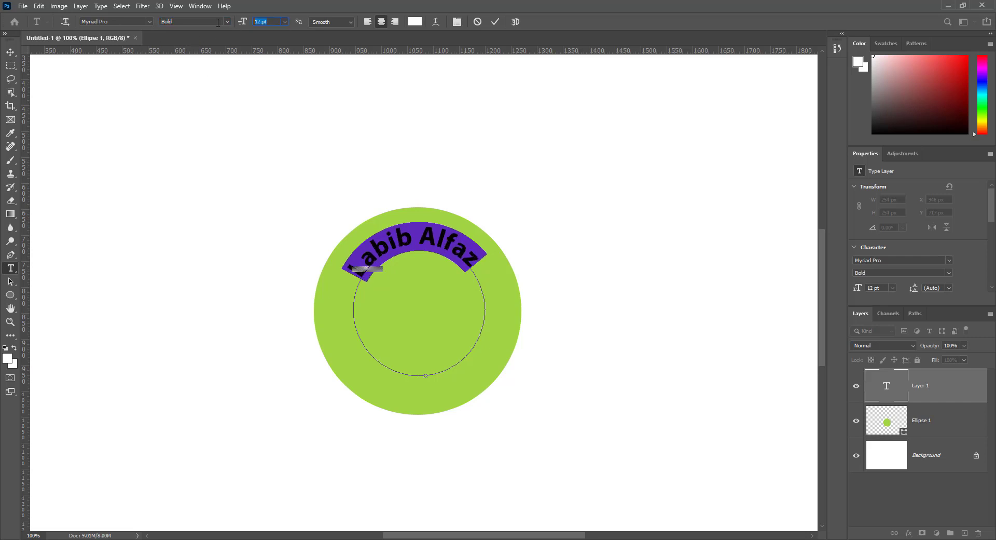
left_click(327, 24)
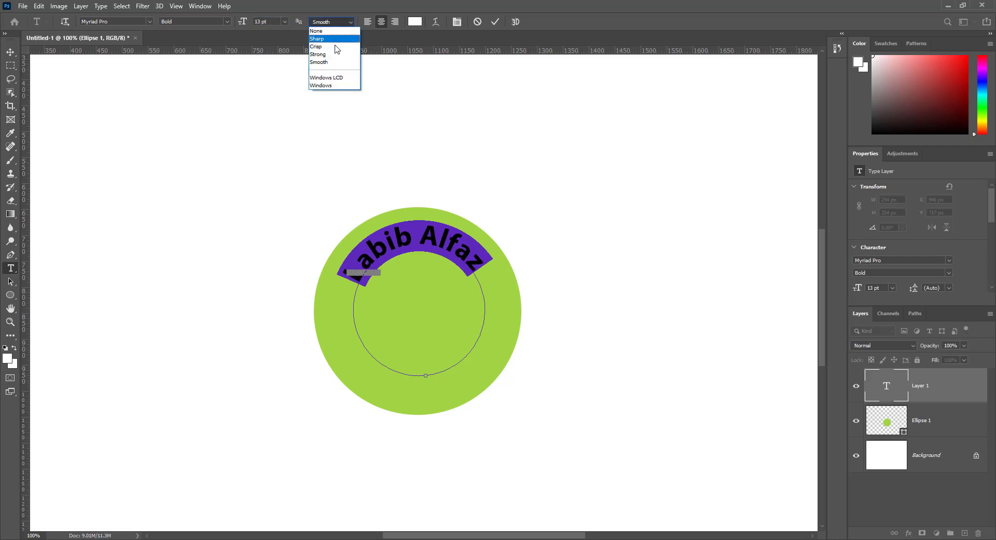
left_click(321, 61)
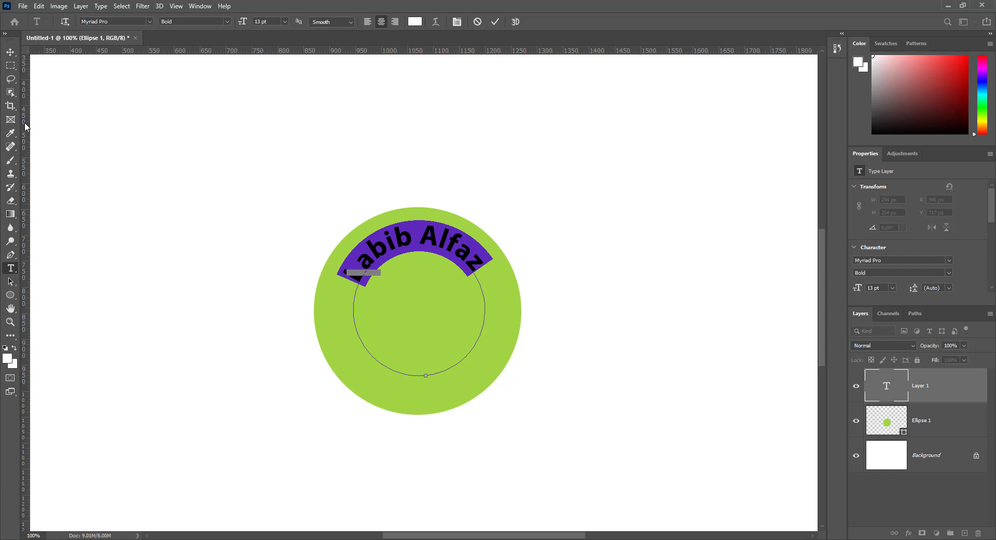
left_click(10, 52)
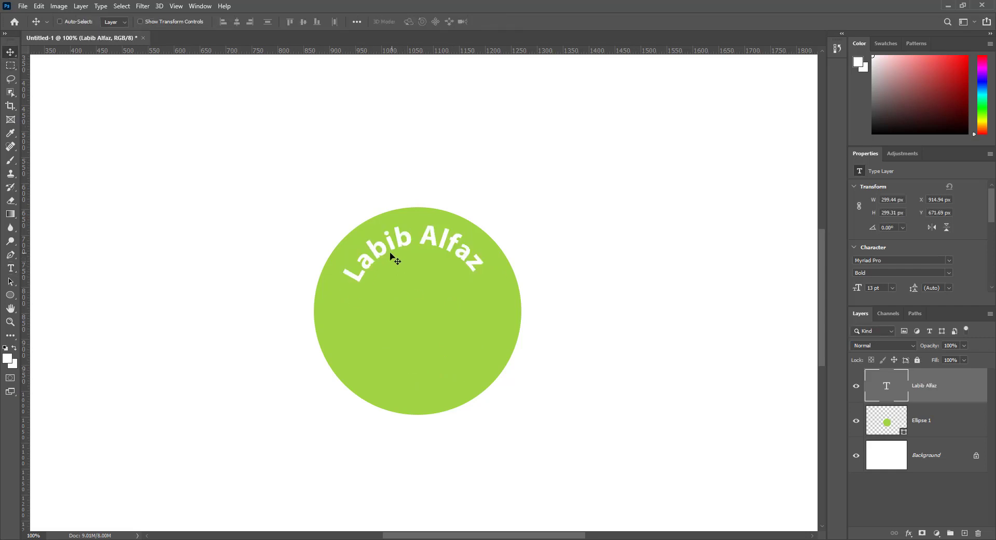
Scale the name text up to 13.96 pt, shift it slightly right, and nudge it down 1 px.
left_click(39, 5)
left_click(96, 237)
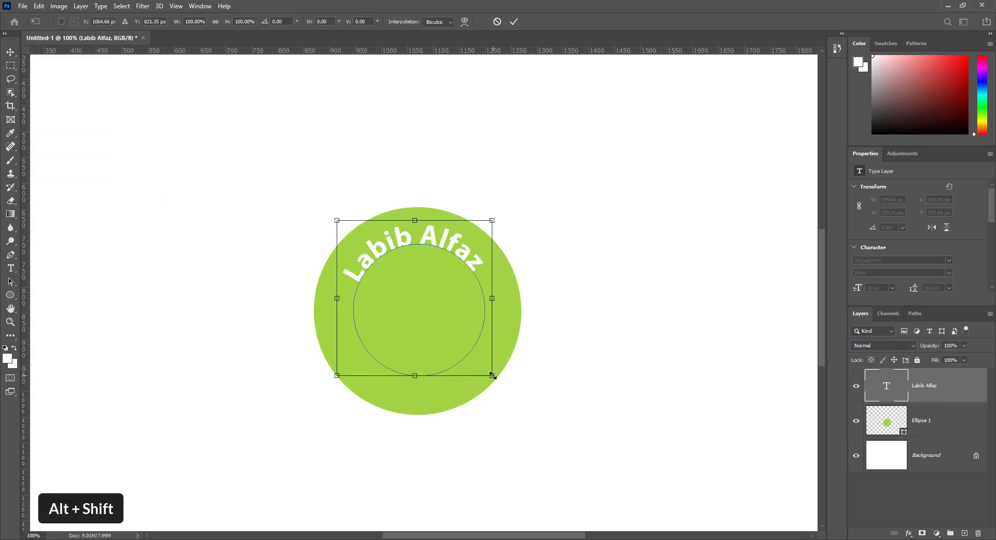
left_click_drag(493, 375, 499, 381)
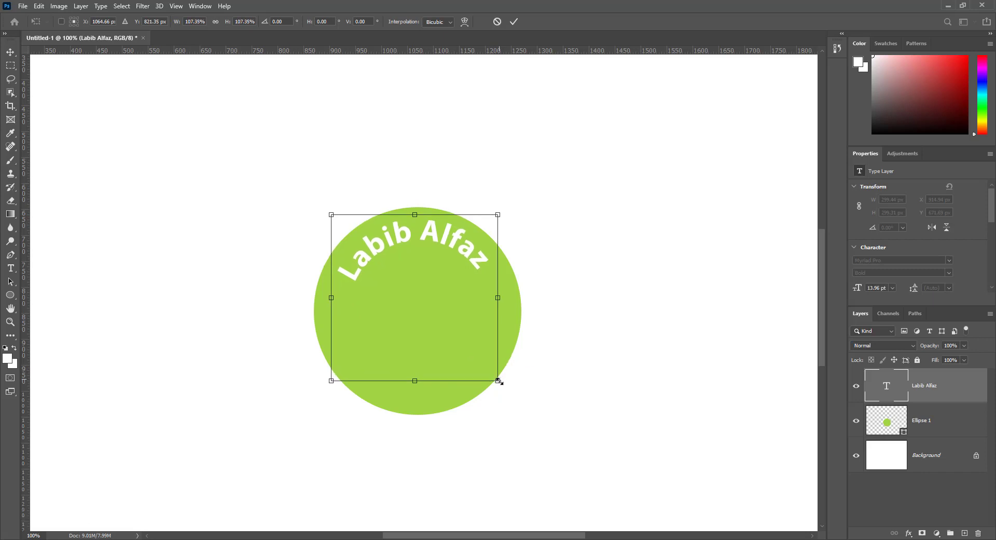
left_click_drag(455, 248, 461, 248)
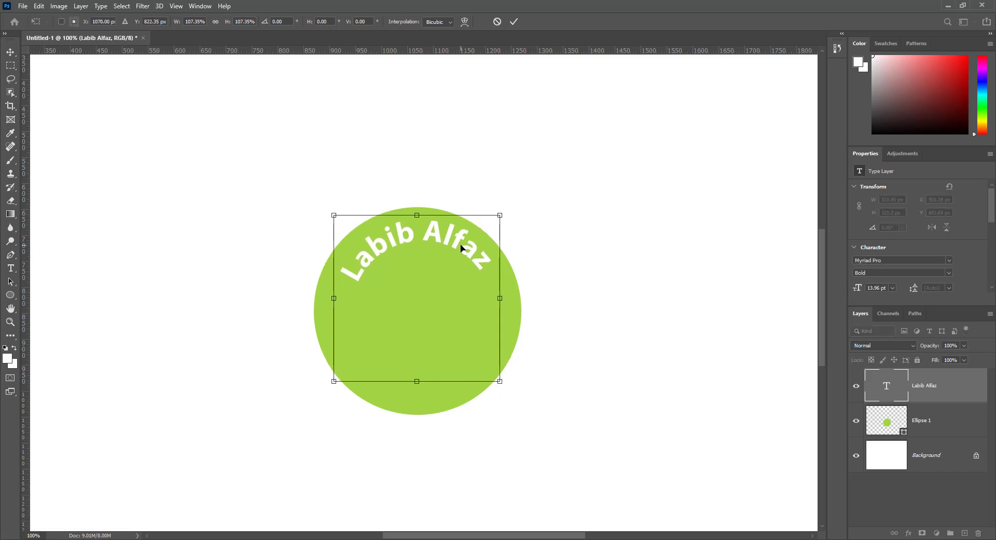
key("Return")
key("Down")
key("Down")
key("Down")
key("Down")
key("Down")
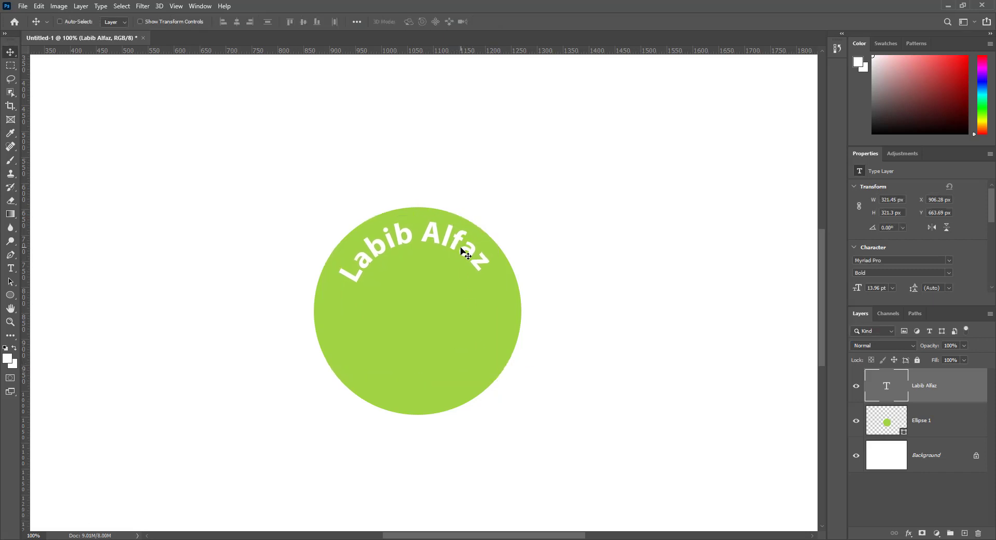
key("Down")
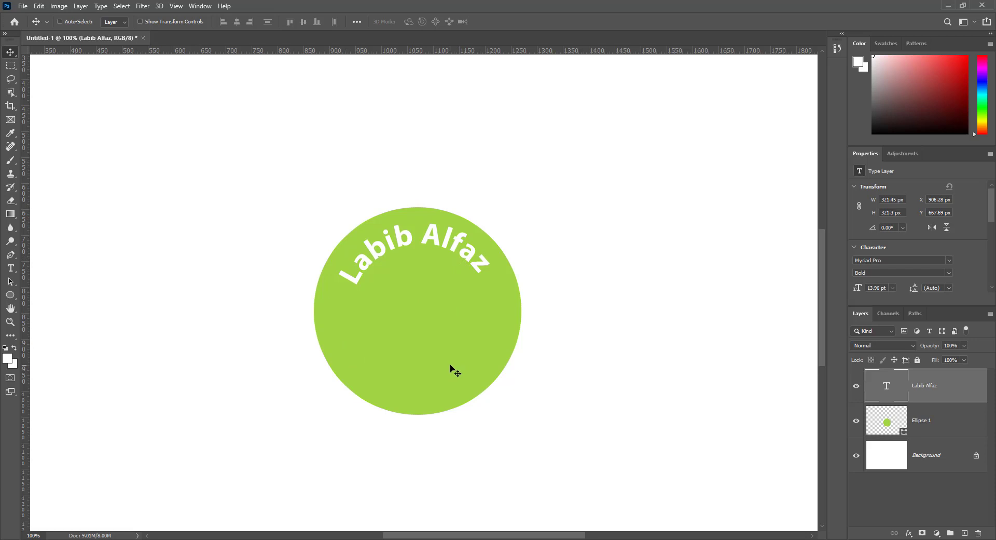
Draw a 278 × 278 px circular path from the green circle's centre in Ellipse Path mode.
left_click(10, 296)
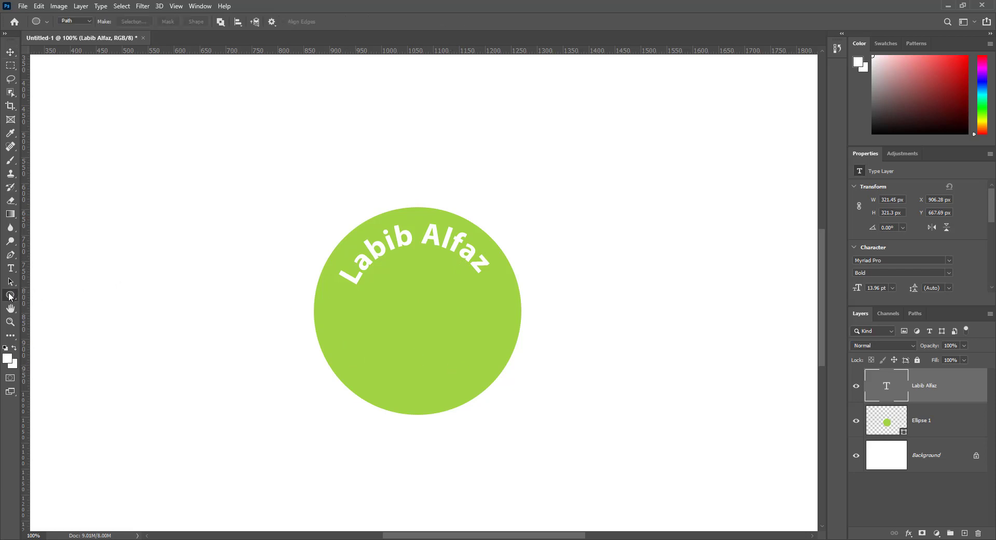
left_click(80, 22)
left_click(68, 36)
left_click_drag(417, 315, 497, 387)
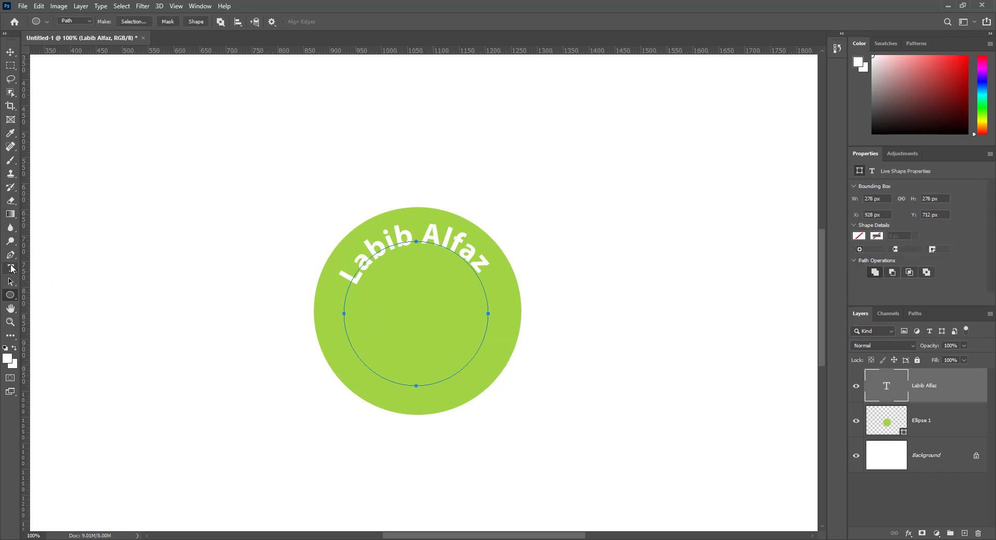
left_click(10, 267)
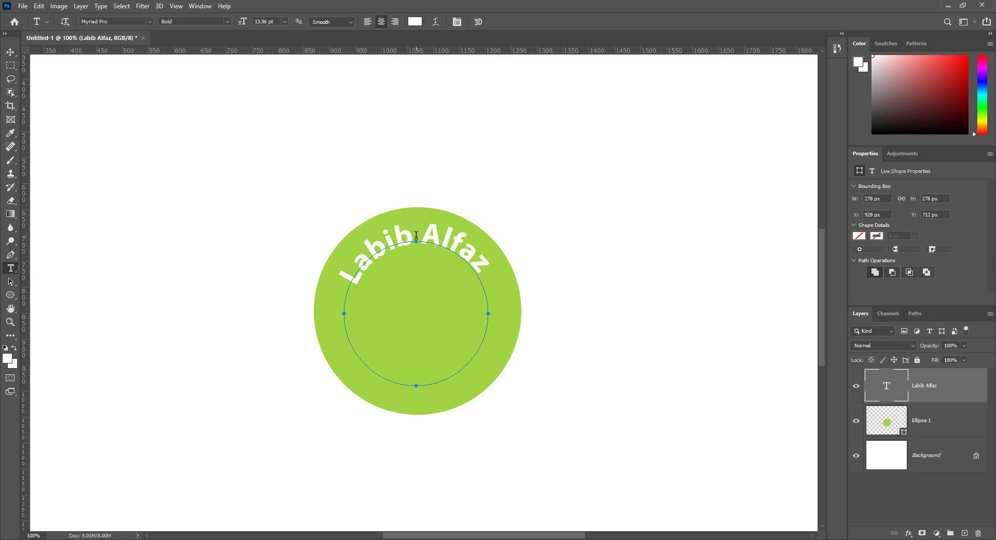
Type 'Graphic Designer' along the new path at 6 pt and commit it on its own layer.
left_click(415, 384)
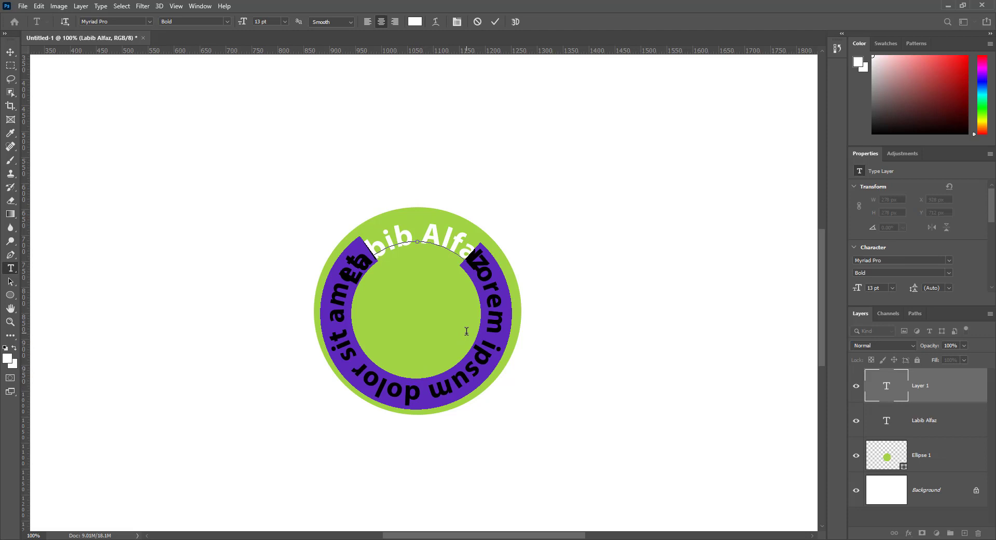
type("Gra")
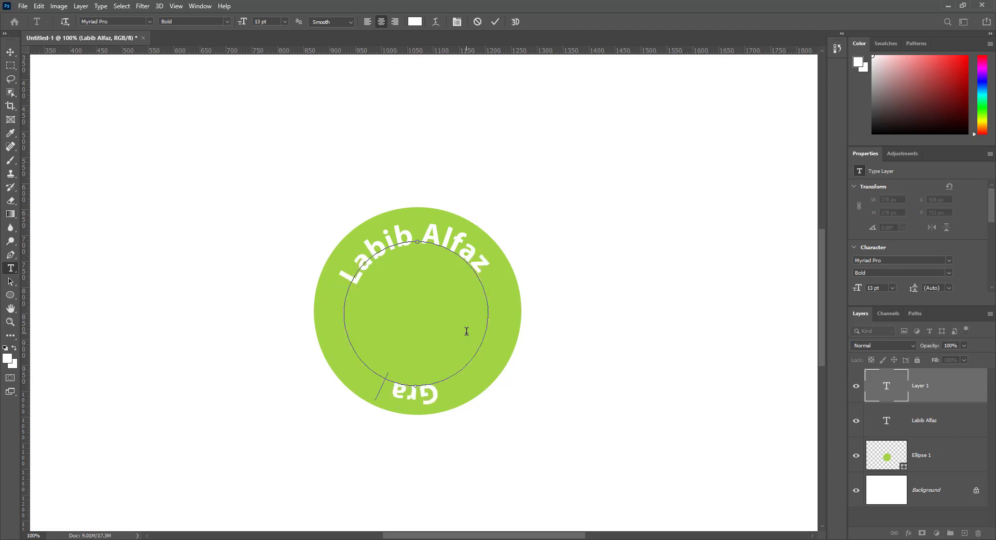
type("phic Designer")
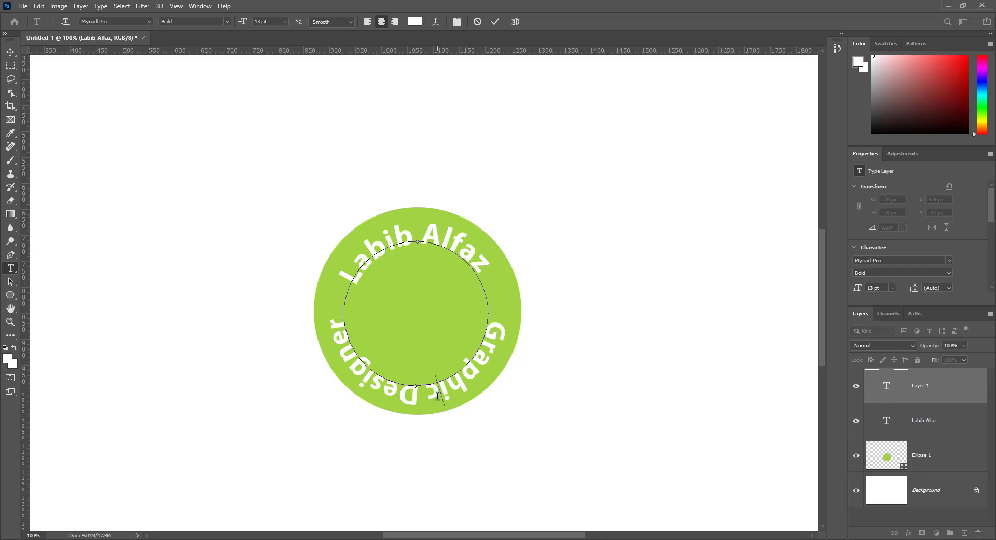
key("ctrl+a")
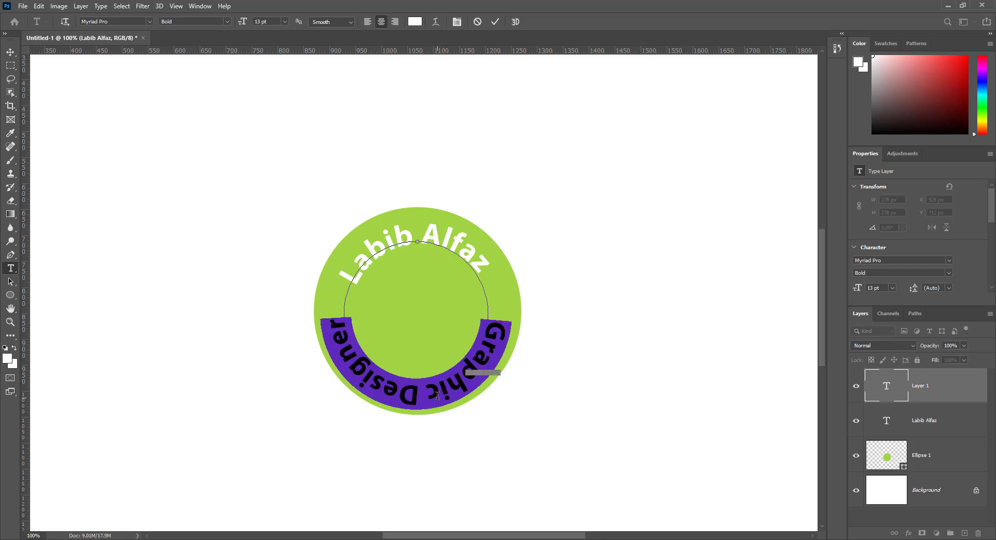
type("6")
key("Return")
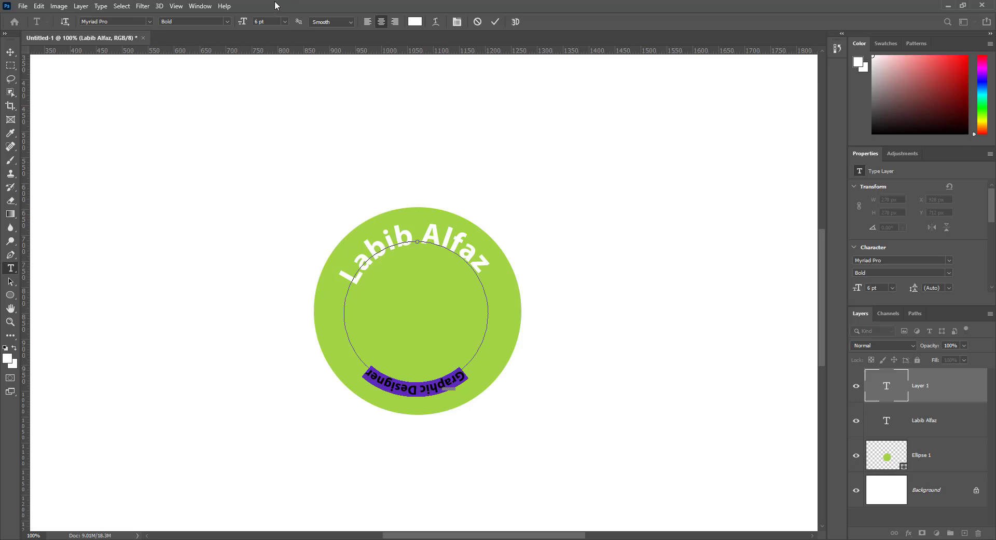
scroll(184, 22, "up", 2)
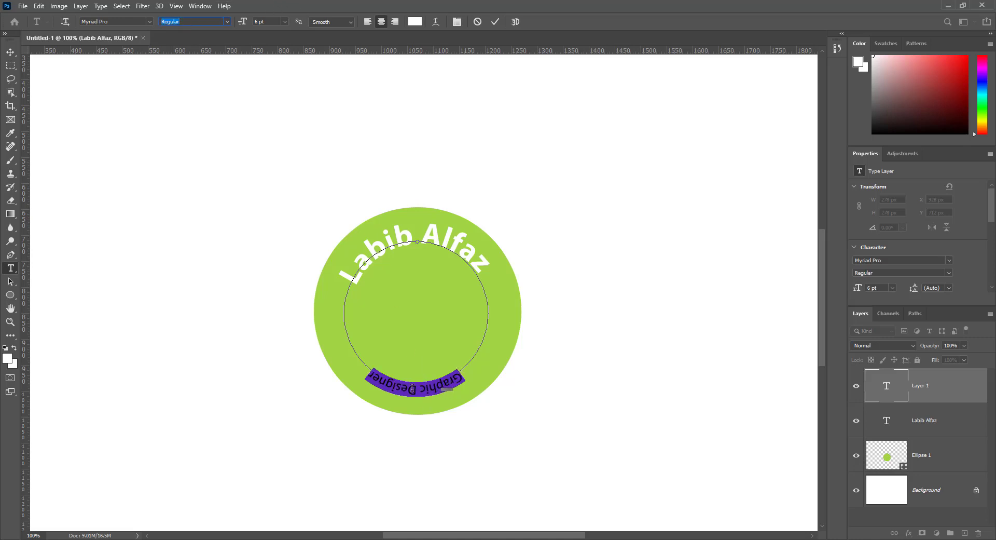
left_click(10, 52)
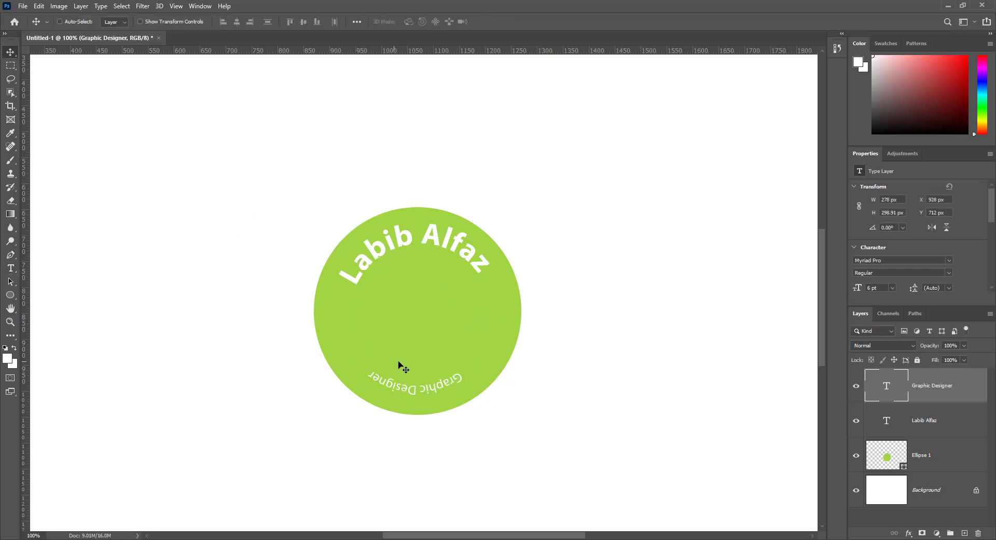
double_click(897, 388)
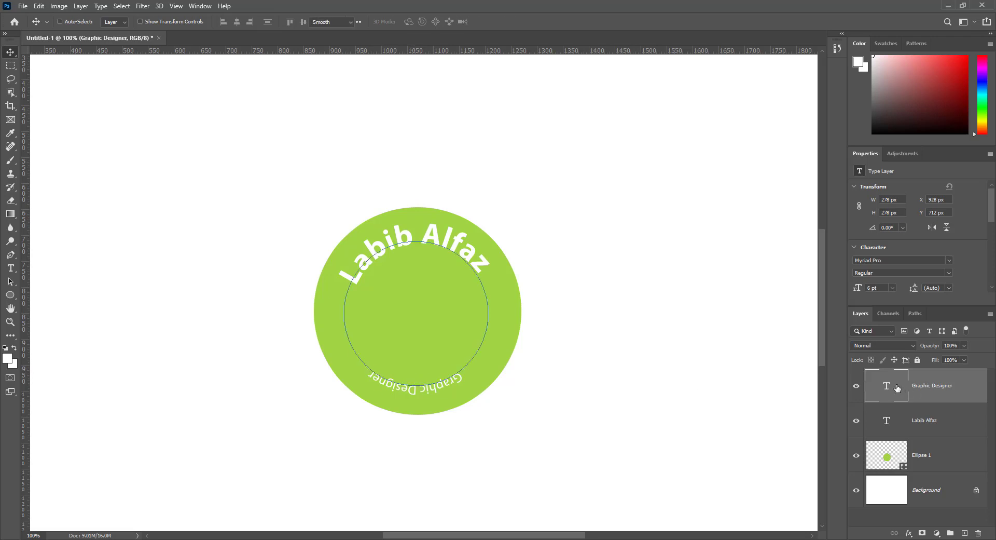
key("ctrl+Return")
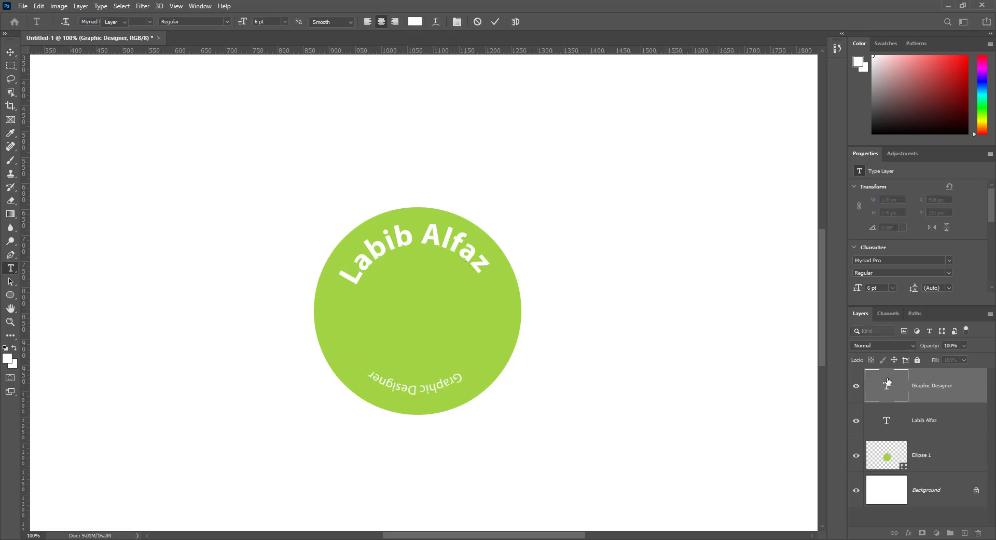
key("v")
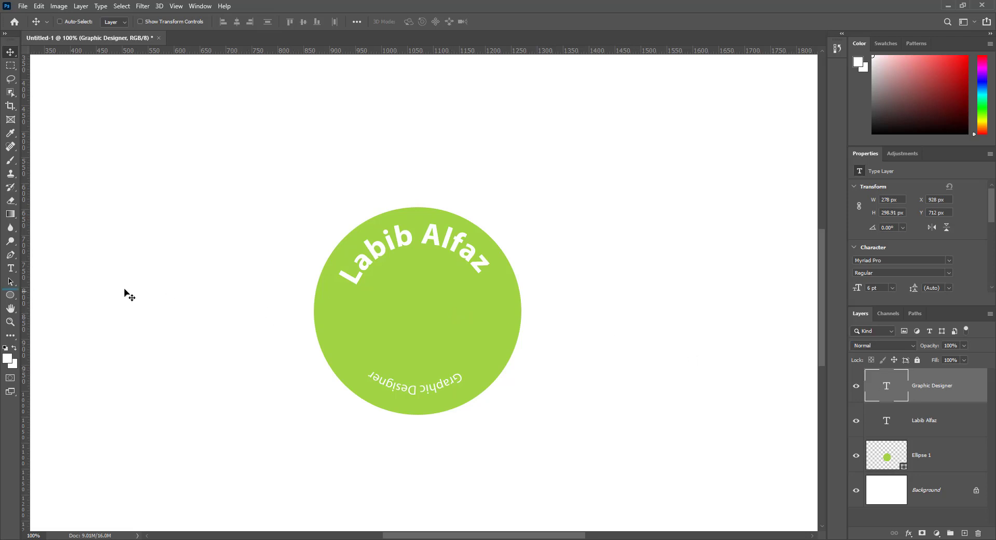
left_click_drag(10, 281, 61, 280)
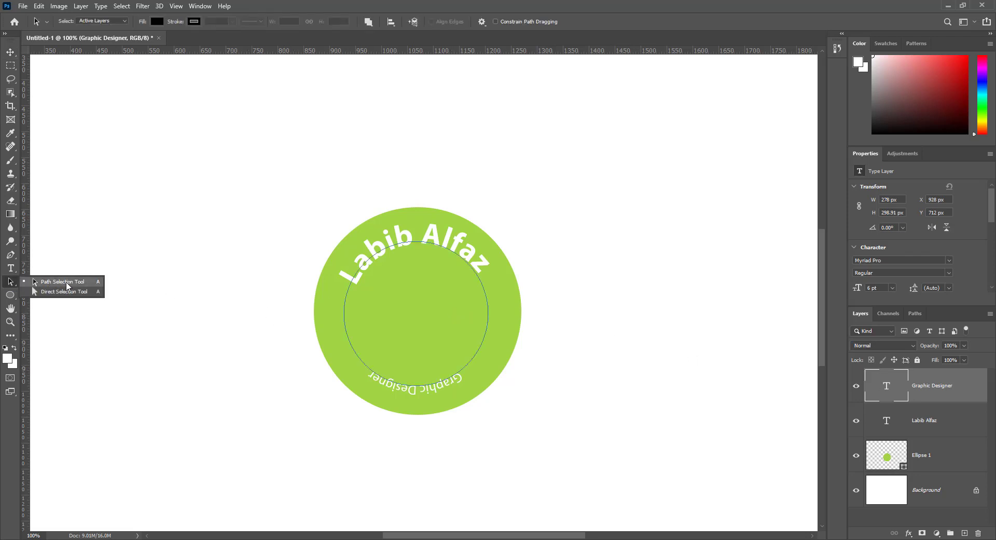
Drag 'Graphic Designer' across its path so it reads upright, centred at the bottom.
left_click(66, 285)
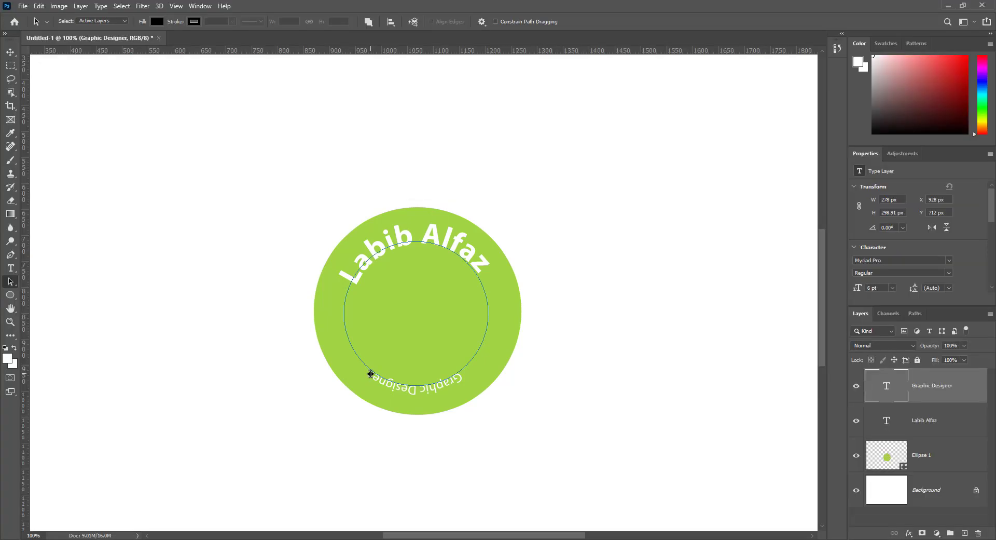
mouse_move(371, 374)
left_mouse_down()
mouse_move(349, 356)
mouse_move(425, 382)
mouse_move(466, 377)
mouse_move(449, 363)
mouse_move(462, 399)
mouse_move(453, 363)
mouse_move(419, 361)
left_mouse_up()
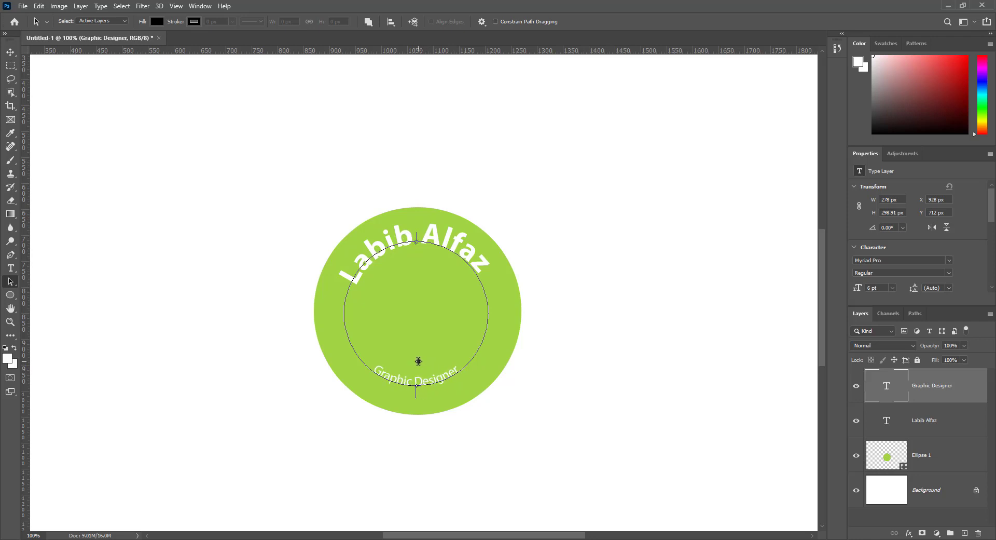
left_click_drag(417, 361, 418, 360)
Scale the 'Graphic Designer' path to about 122% (339 px), then nudge it up 2 px.
left_click(45, 6)
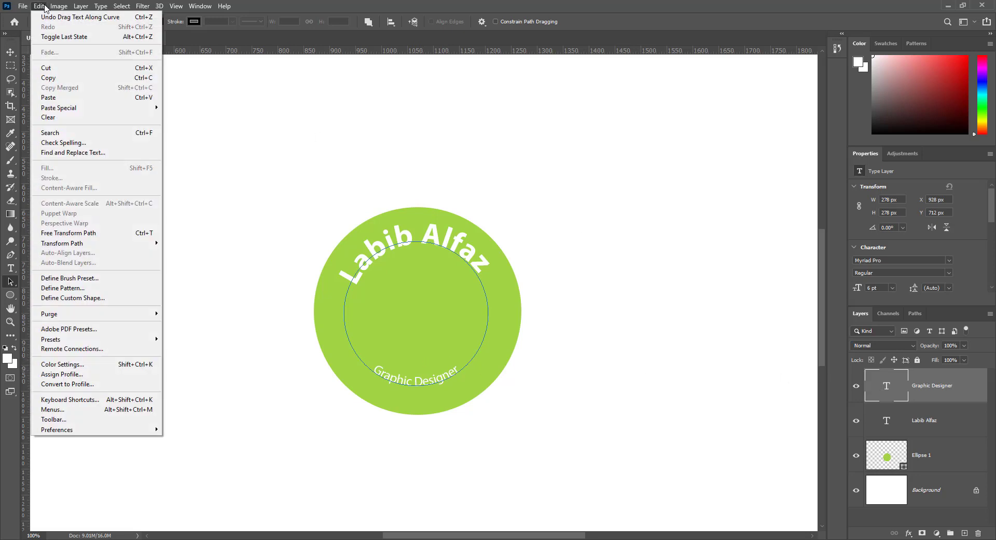
left_click(78, 234)
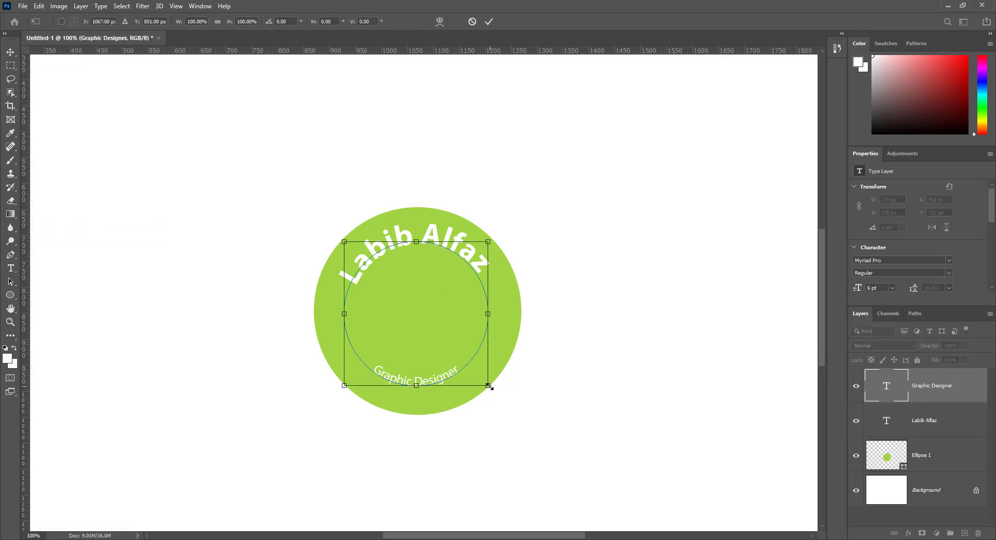
left_click_drag(490, 386, 514, 394)
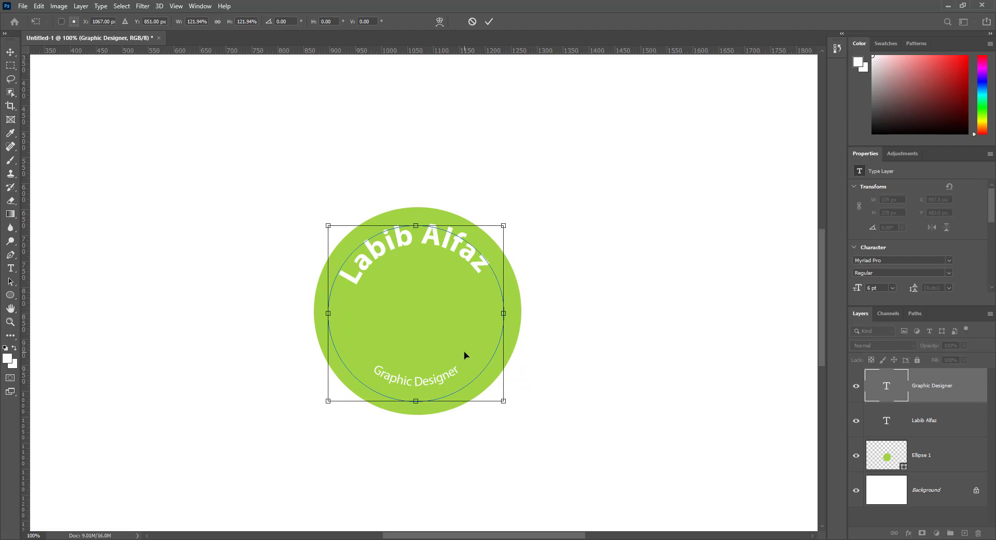
key("Return")
key("a")
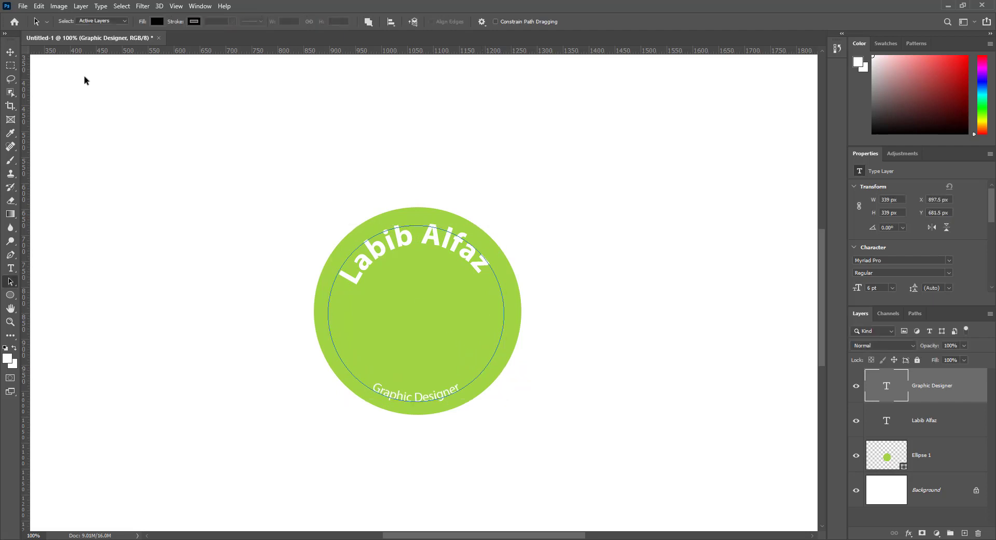
key("v")
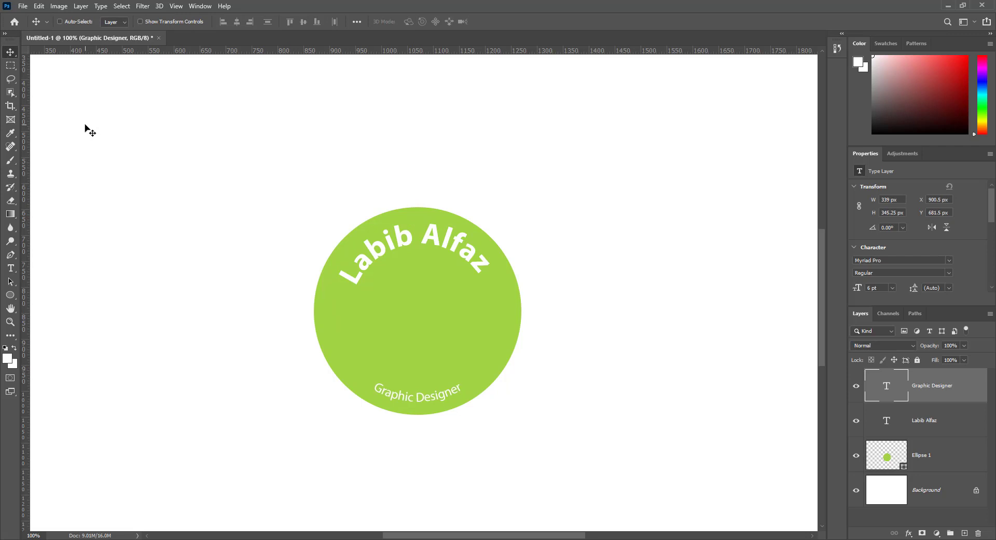
key("Up")
key("Up")
Resize the 'Graphic Designer' text to 10 pt and nudge it up a few pixels.
double_click(881, 388)
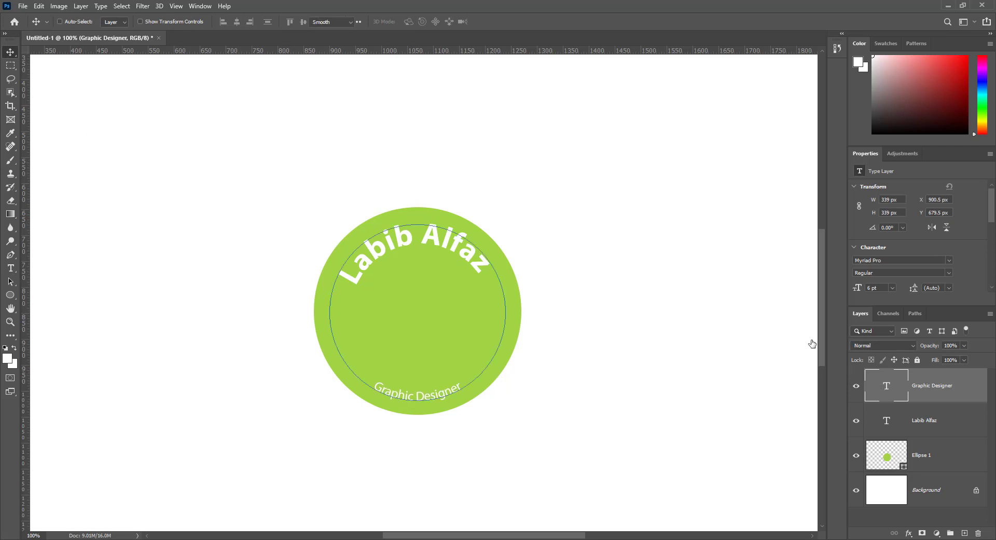
type("1")
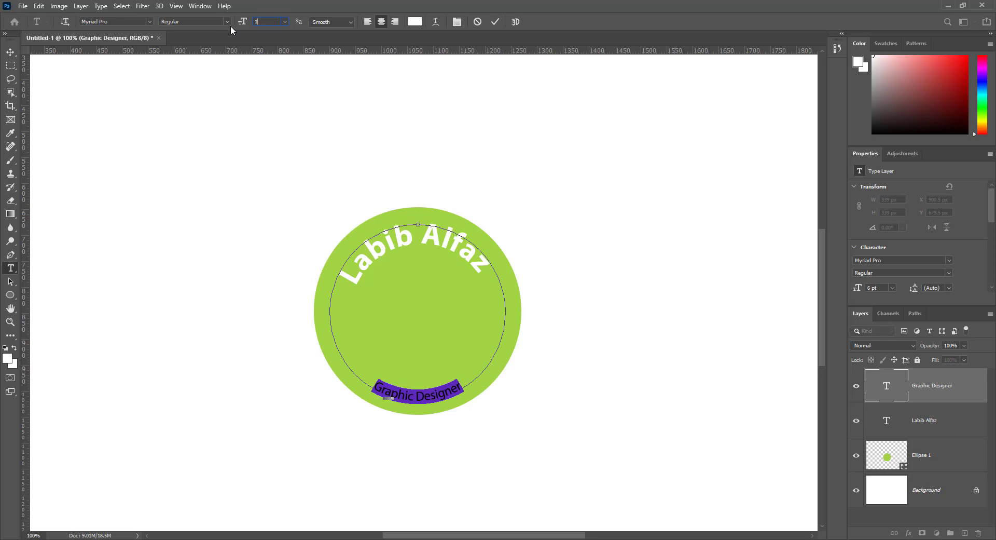
type("28")
key("Return")
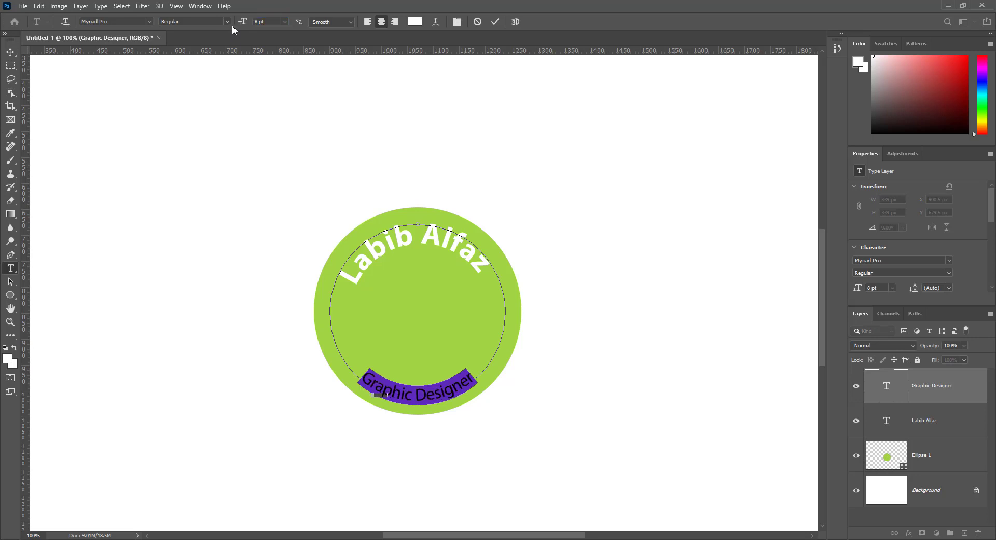
type("10")
key("Return")
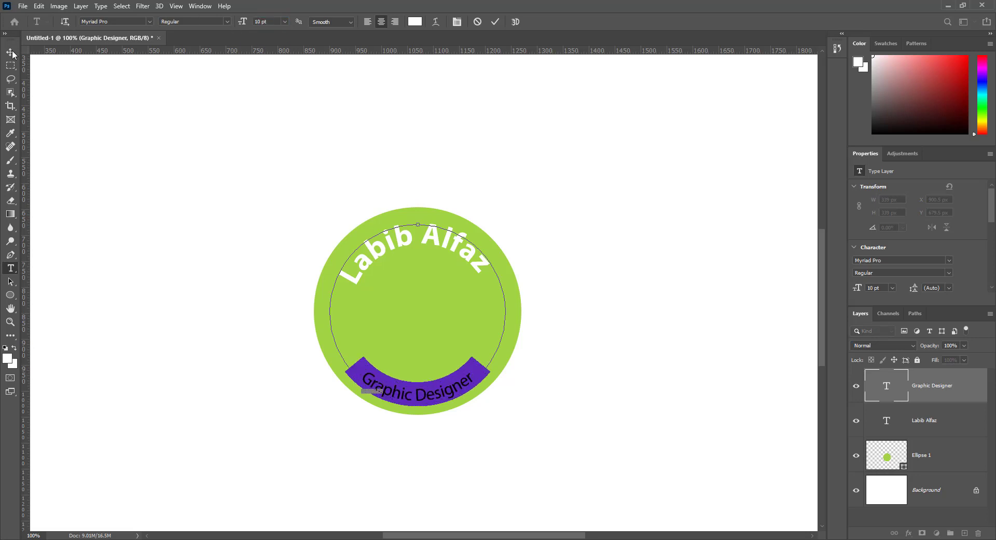
left_click(11, 52)
key("Up")
key("Up")
key("Up")
key("Up")
key("Up")
key("Up")
key("Up")
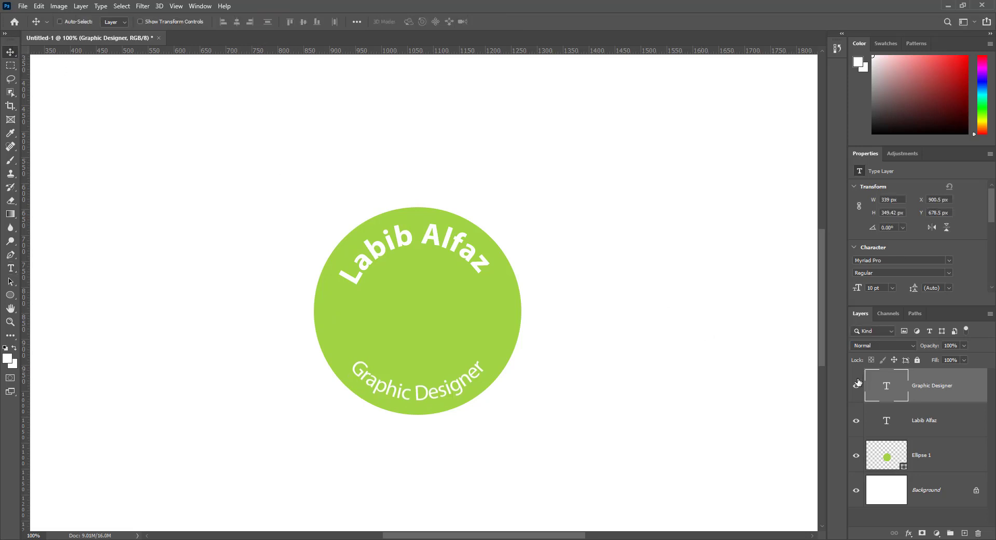
double_click(886, 419)
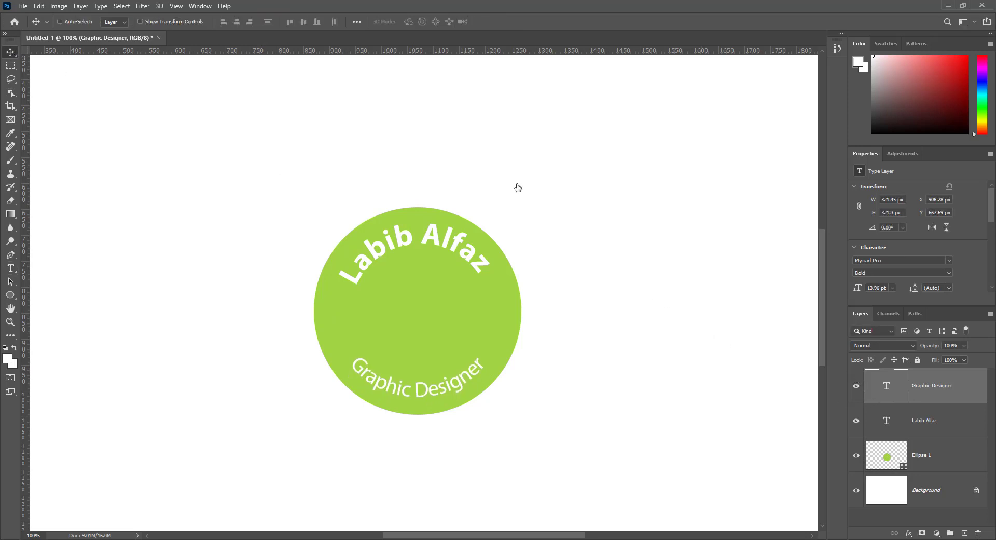
left_click(276, 21)
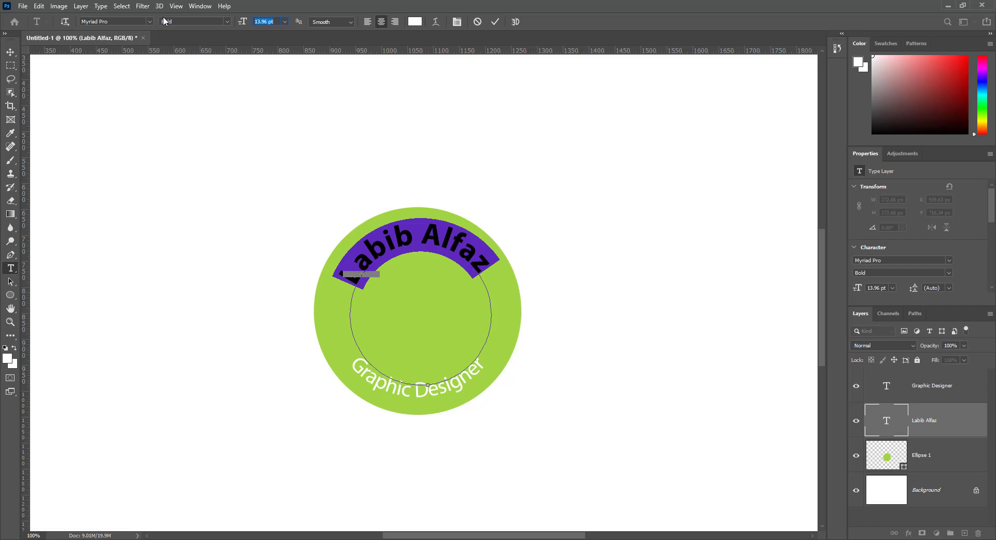
type("15")
key("Return")
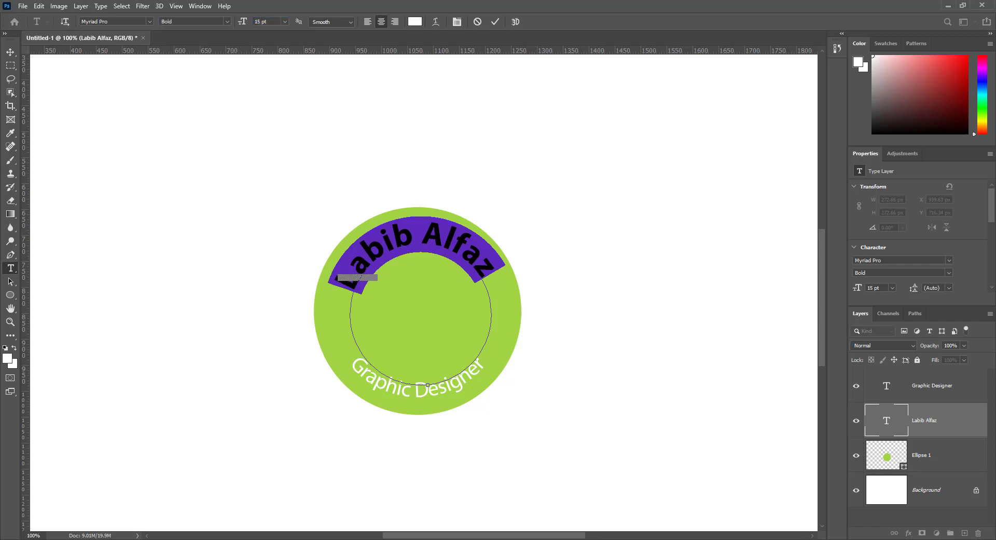
left_click(12, 51)
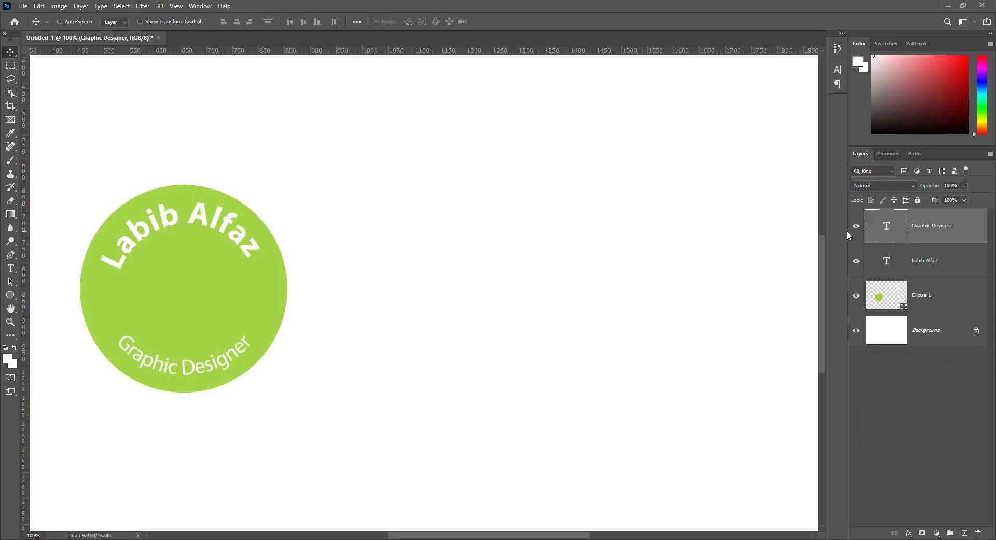
Group the three badge layers and name the group 'Type Around A Circle 01'.
left_click(920, 303, "shift")
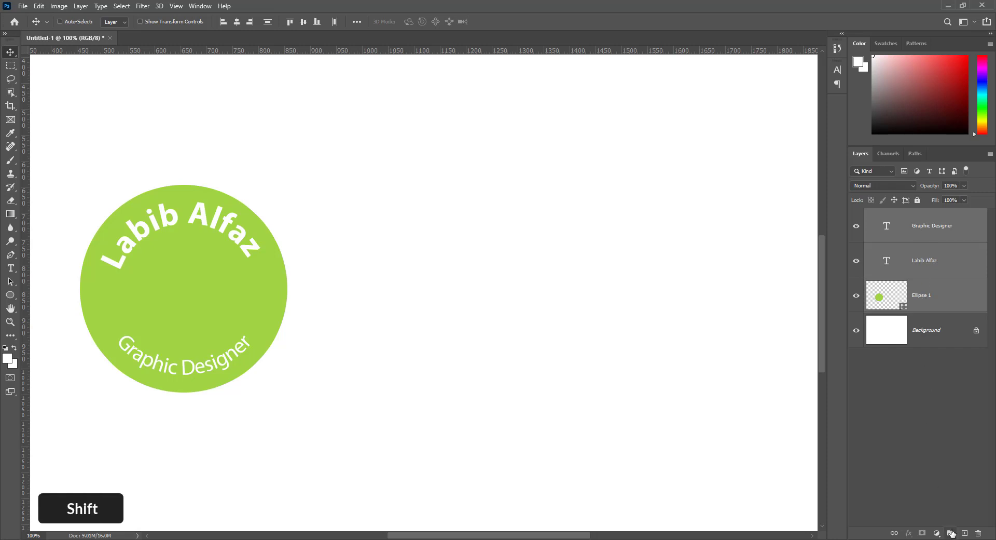
left_click(951, 533)
double_click(899, 215)
type("Type Around")
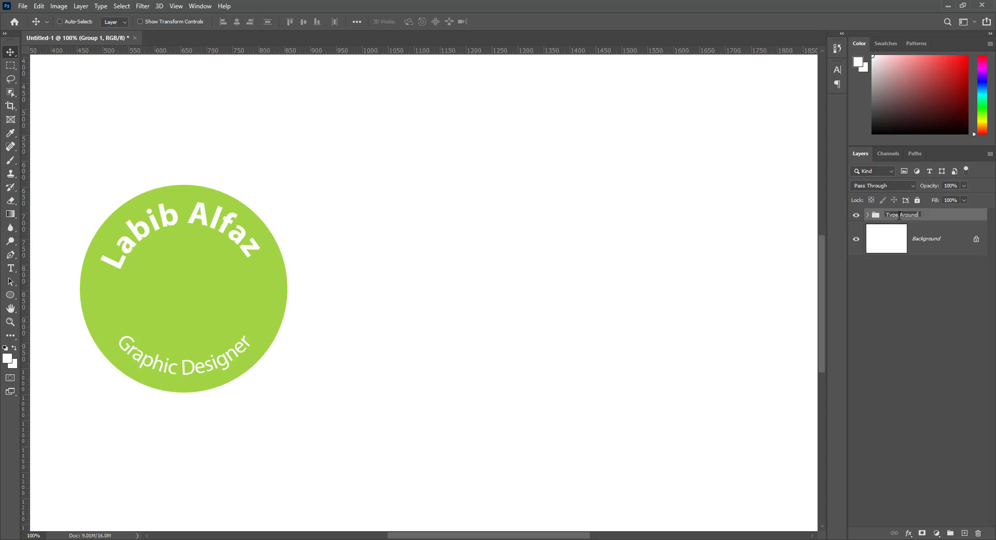
type(" A Cicle 01")
key("Return")
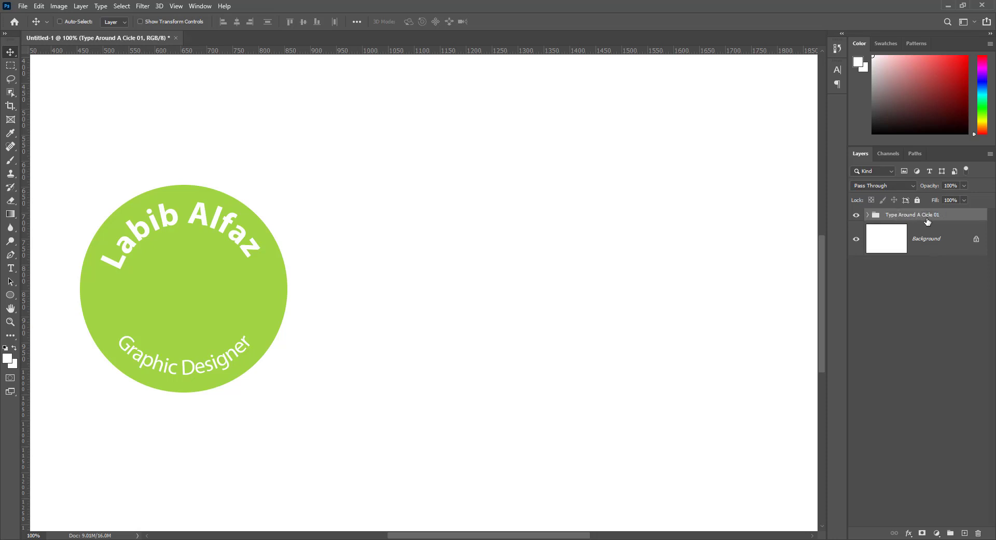
left_click(932, 215)
type("r")
key("Return")
Duplicate the group, move the copy 723 px right, and hide the original badge.
left_click_drag(908, 216, 965, 534)
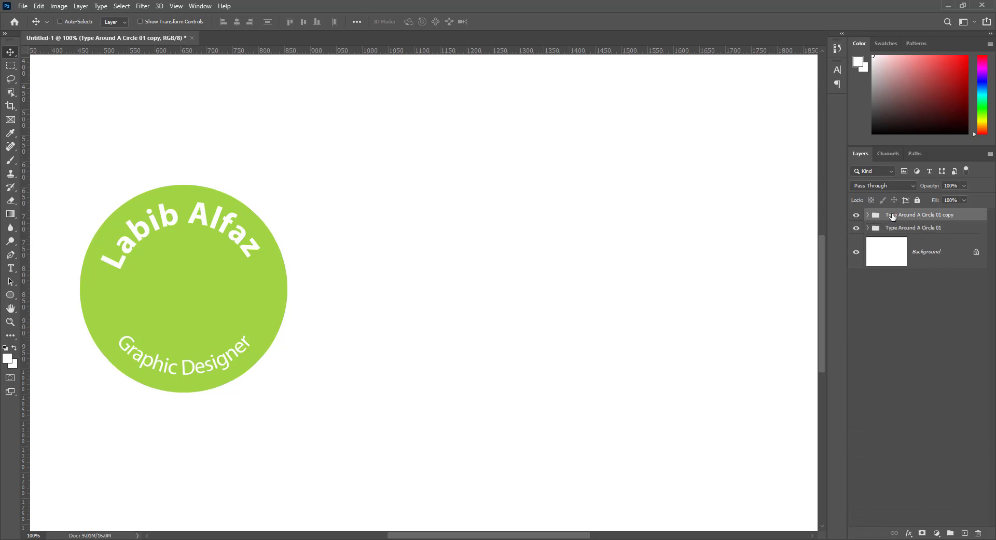
left_click_drag(224, 281, 600, 281)
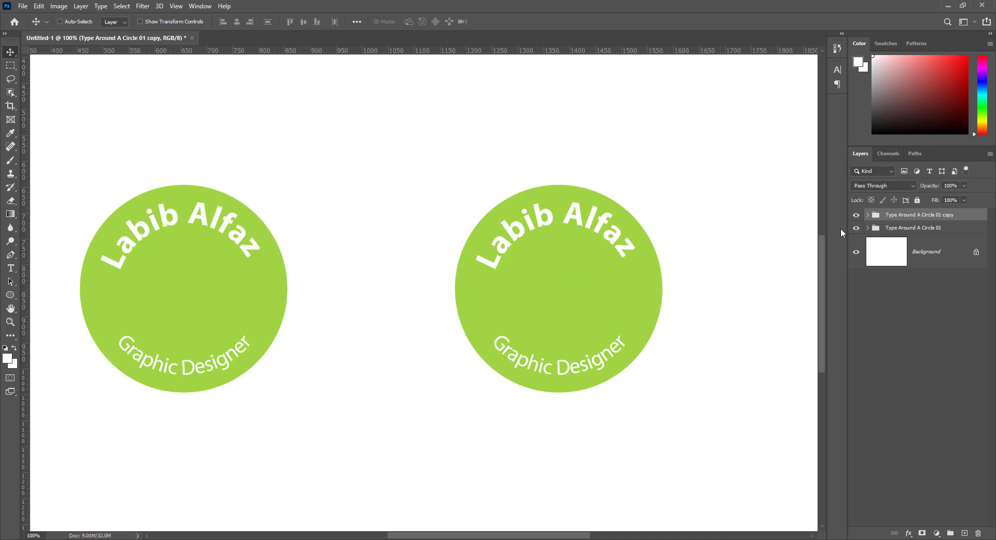
left_click(856, 228)
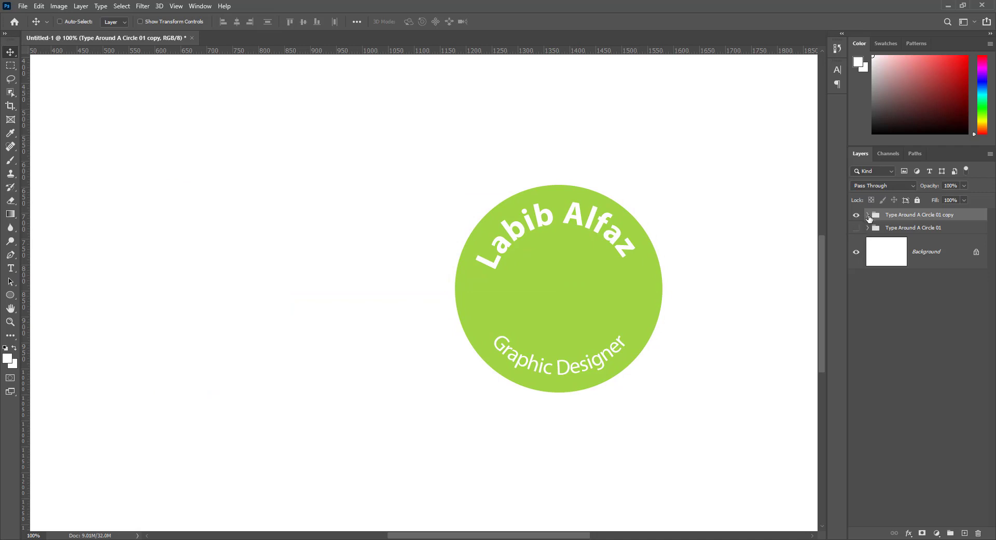
left_click(869, 215)
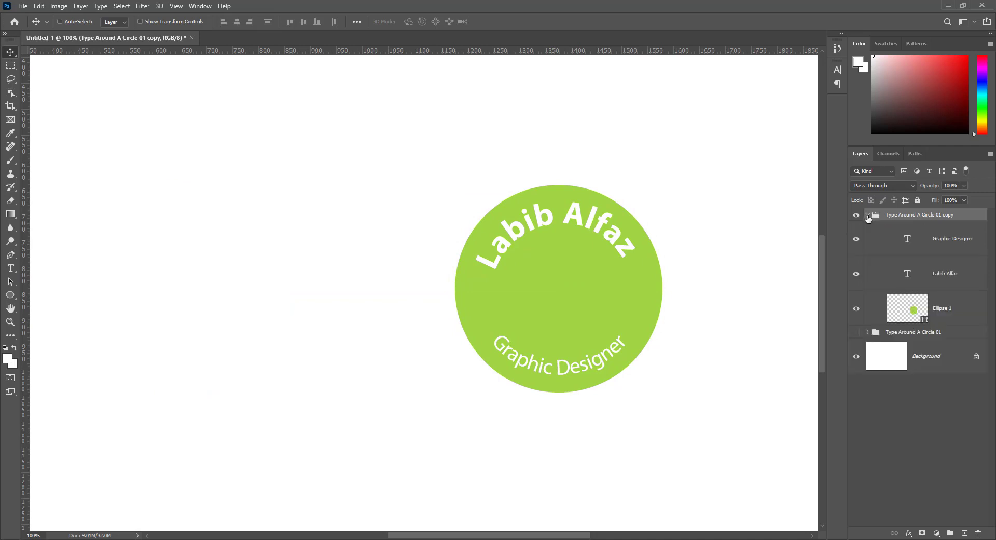
Duplicate the Ellipse 1 layer and recolour the copy pale green.
left_click(948, 311)
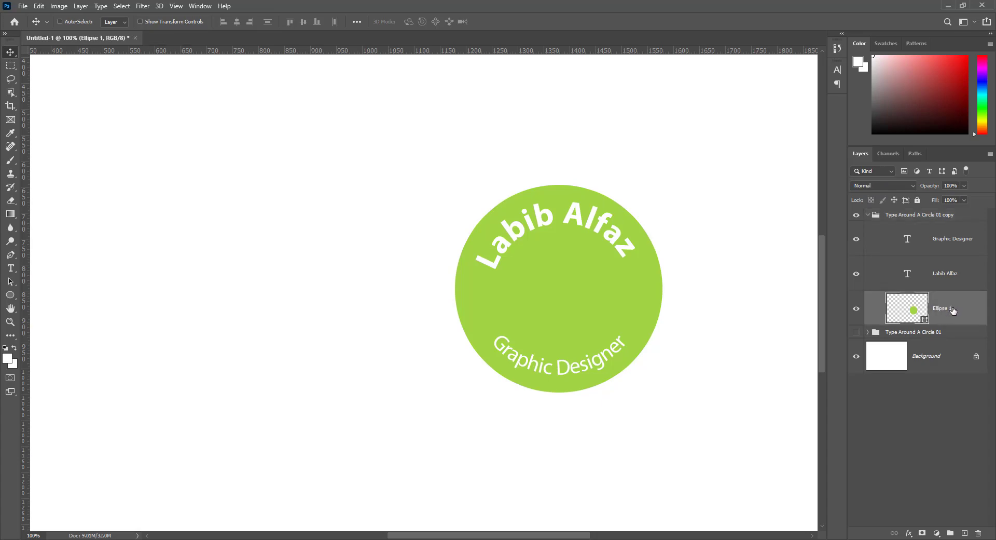
right_click(952, 310)
left_click(851, 156)
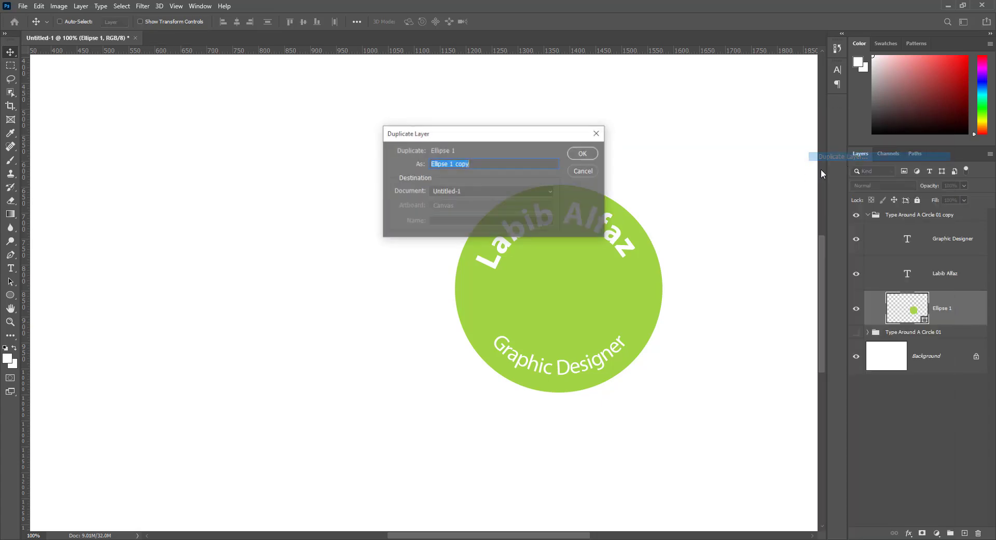
left_click(584, 153)
double_click(913, 311)
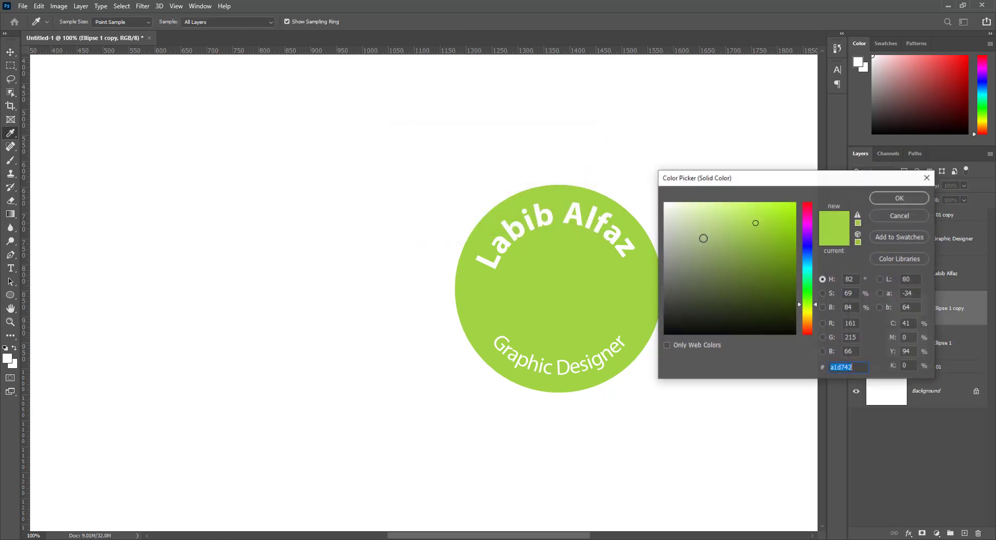
left_click(679, 213)
key("Return")
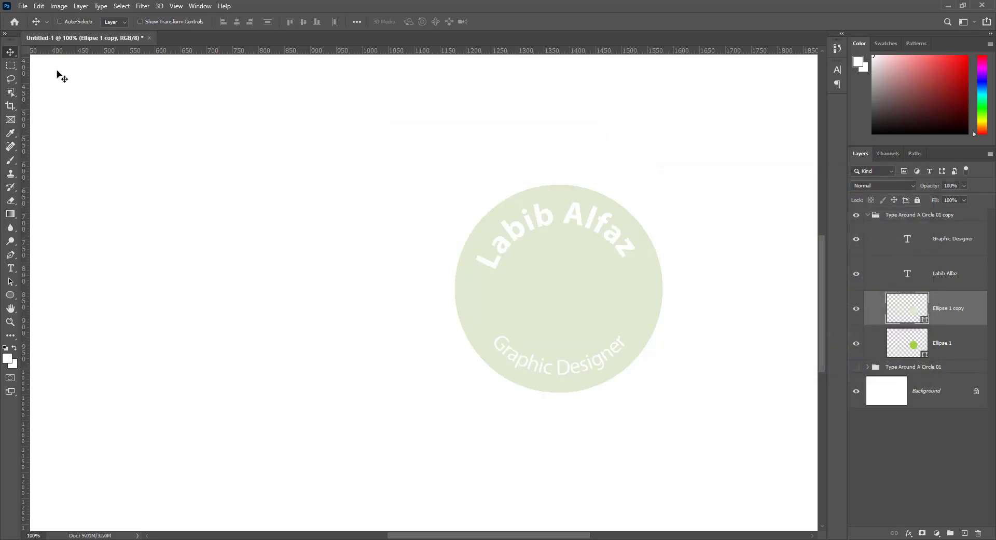
Shrink the pale green circle to about 92% so a lime ring borders it.
left_click(39, 5)
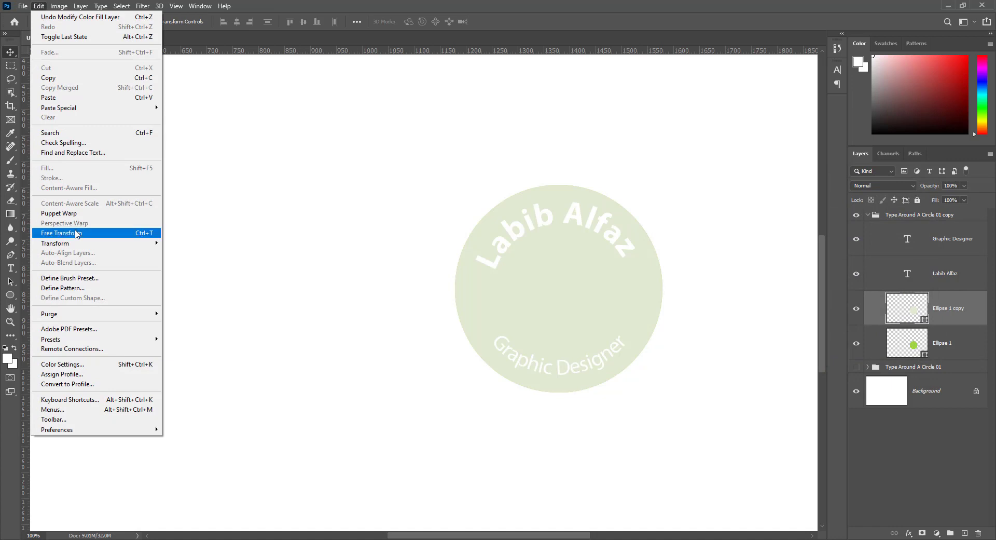
left_click(76, 234)
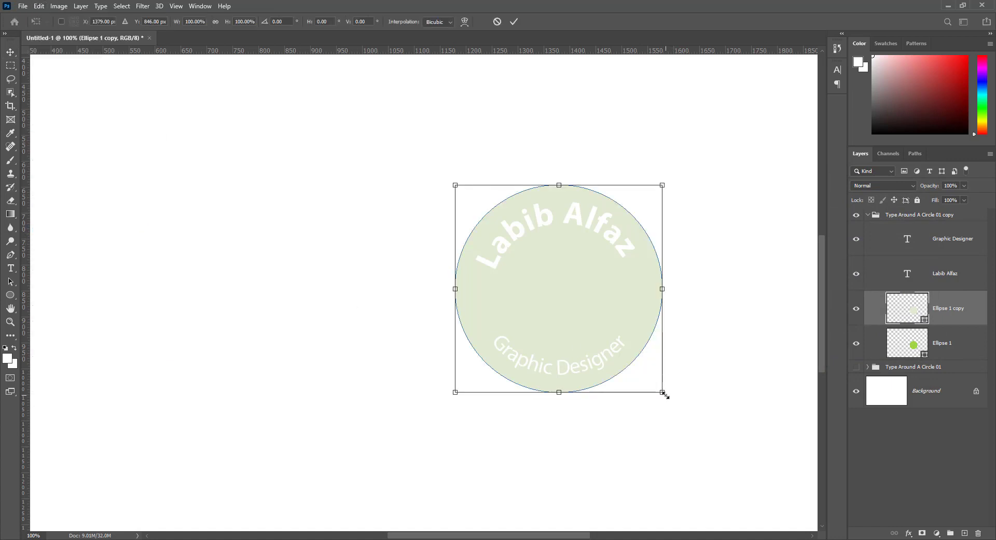
left_click_drag(663, 394, 652, 391)
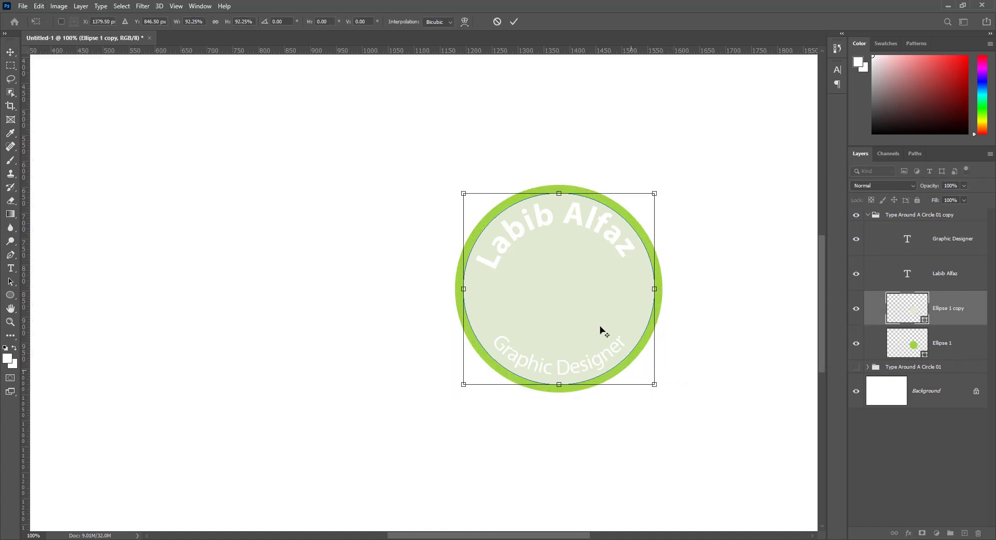
left_click(514, 21)
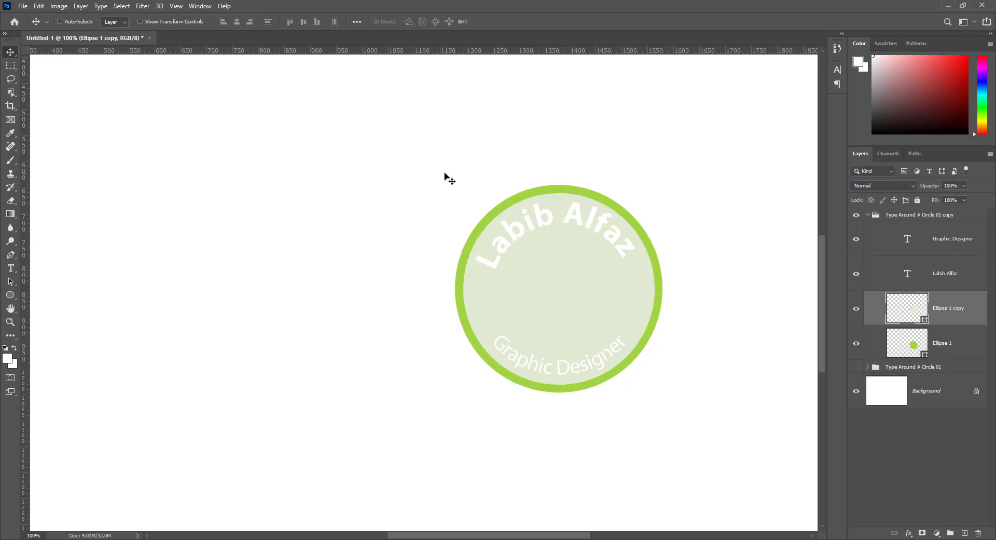
Bring up the Properties panel and remove the fill from the circle copy.
left_click(199, 7)
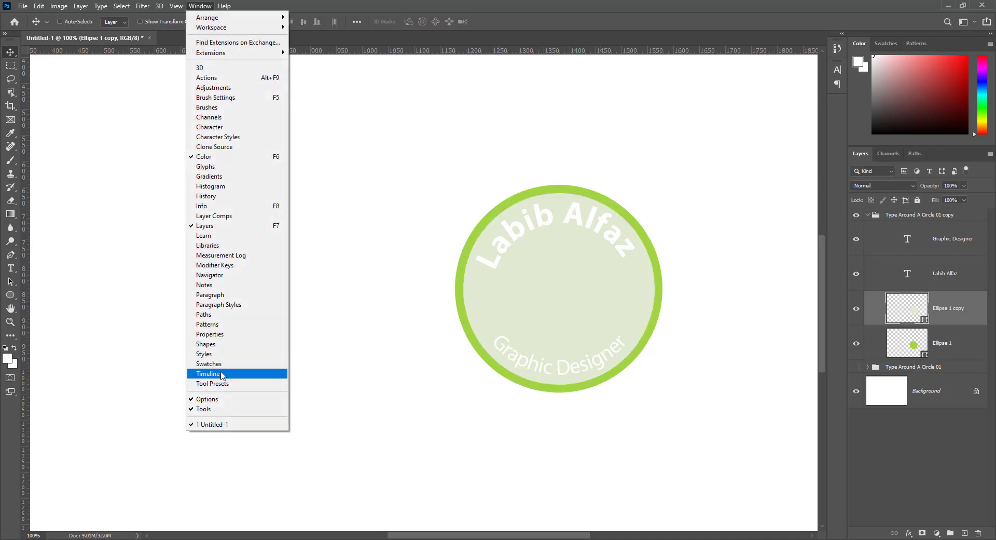
left_click(210, 334)
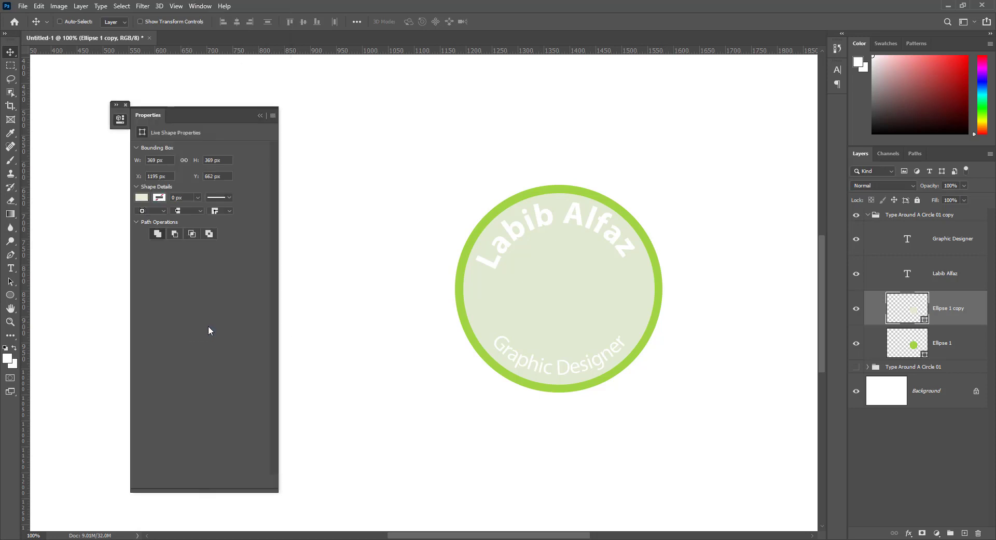
left_click_drag(120, 120, 142, 115)
left_click(142, 115)
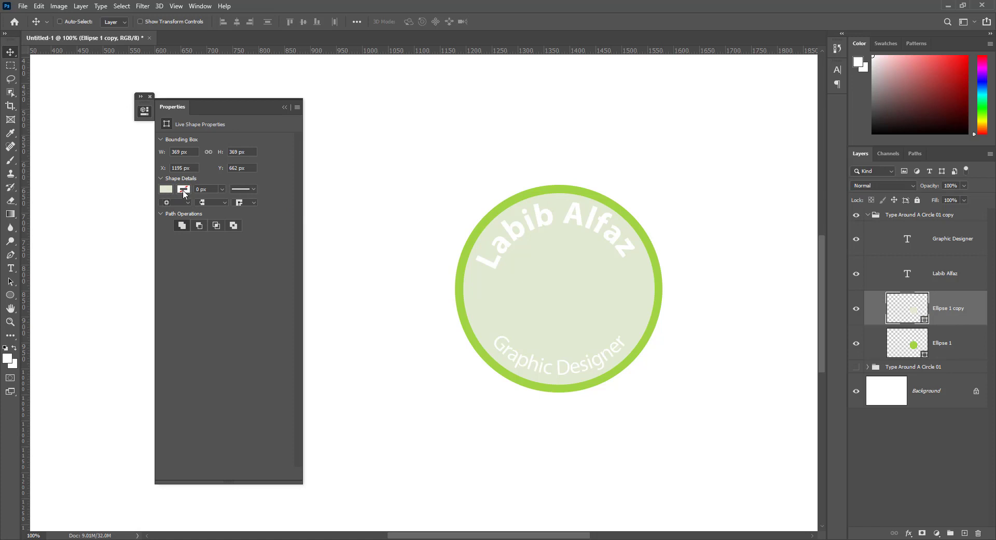
left_click(166, 190)
left_click(168, 209)
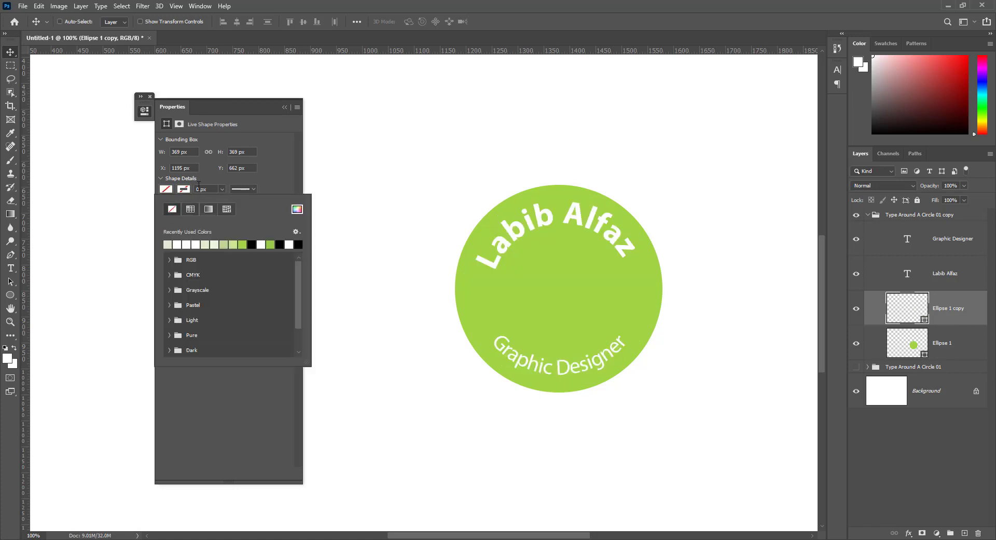
left_click(207, 189)
Give the circle copy a 4 px white dotted stroke.
left_click(207, 189)
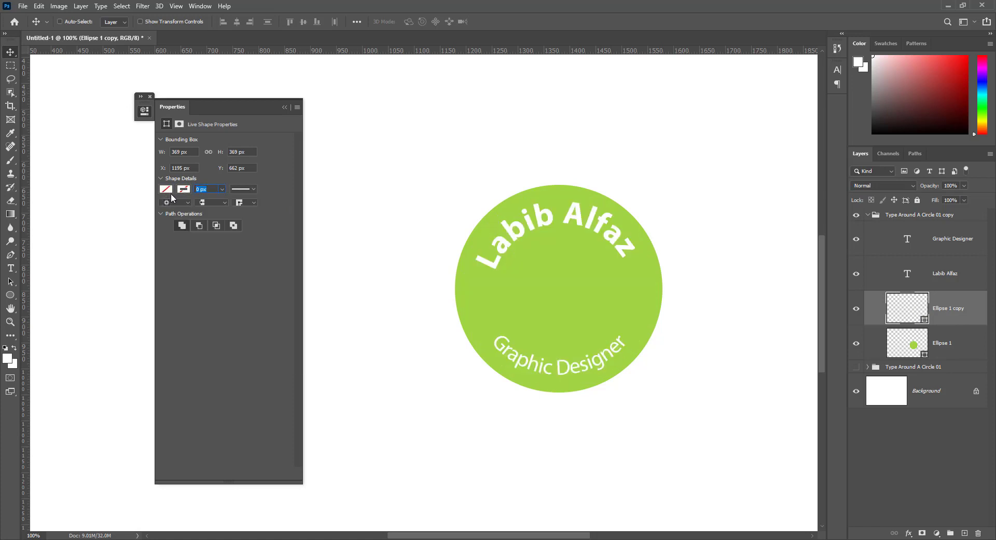
type("4")
key("Return")
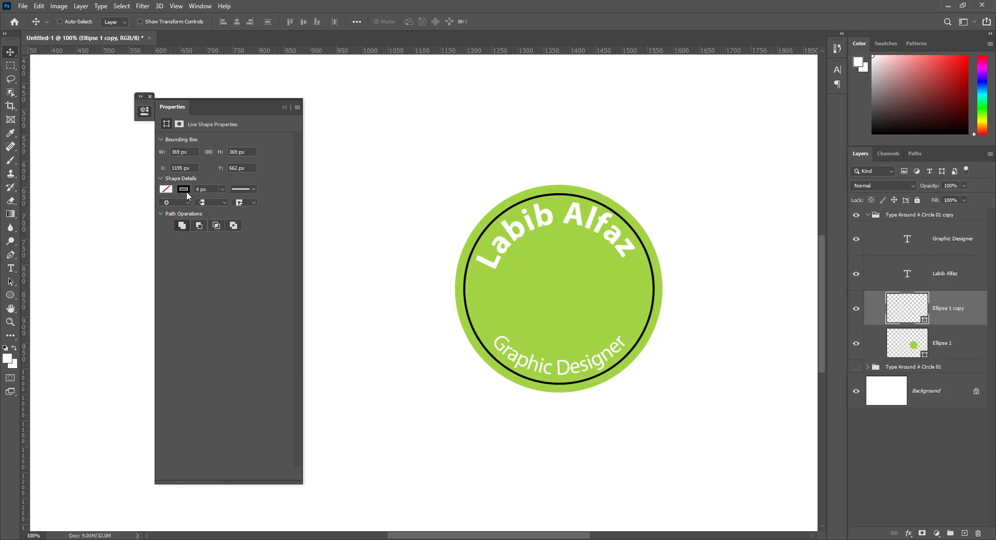
left_click(186, 191)
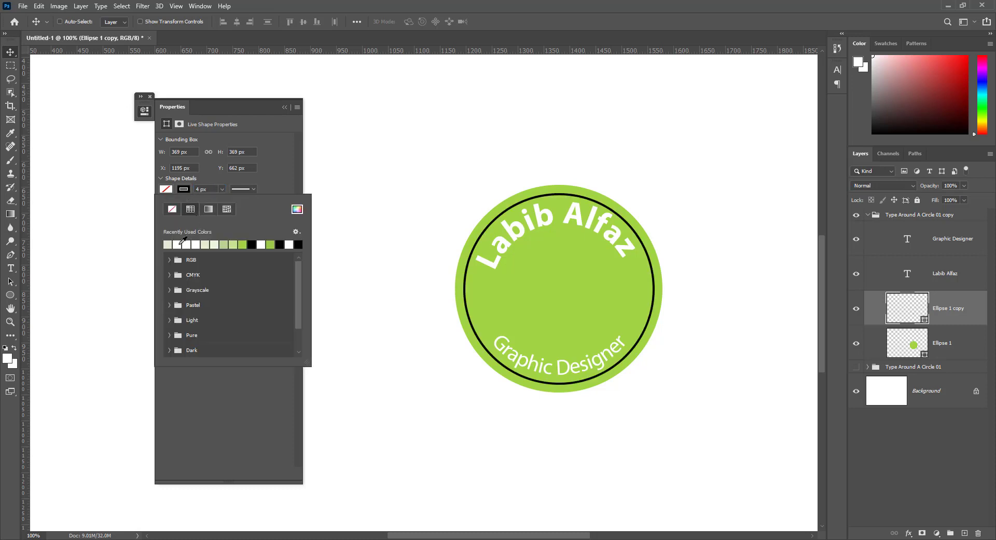
left_click(182, 242)
left_click(251, 188)
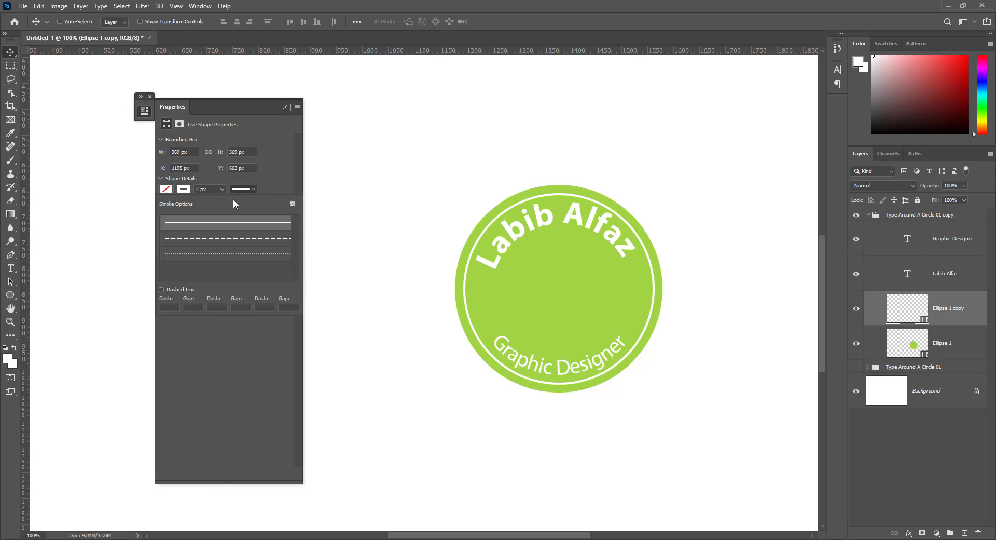
left_click(232, 253)
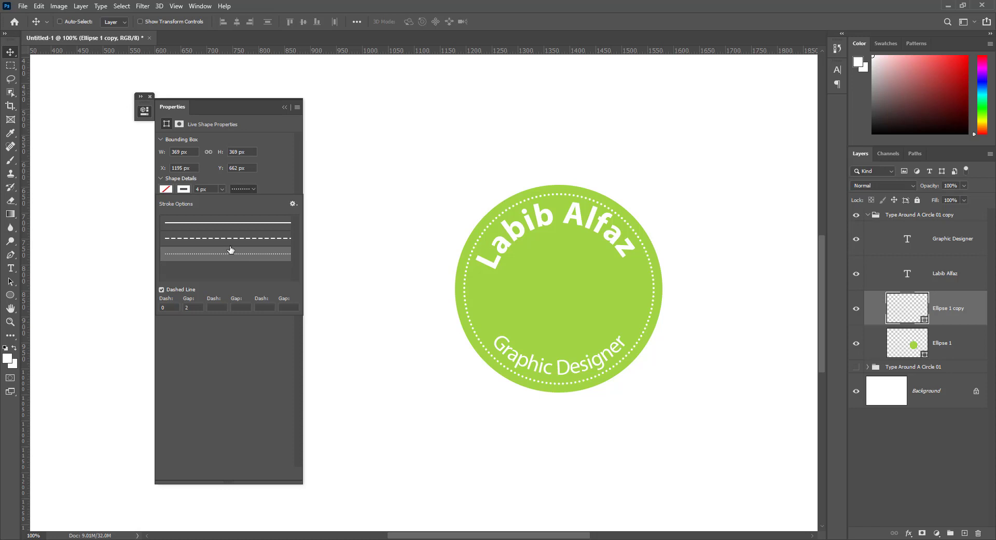
left_click(270, 186)
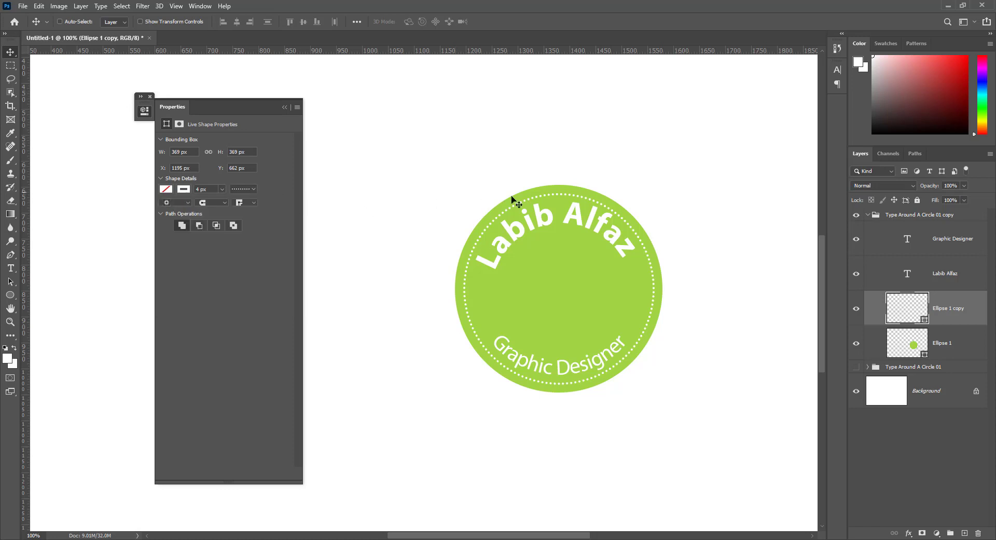
right_click(950, 315)
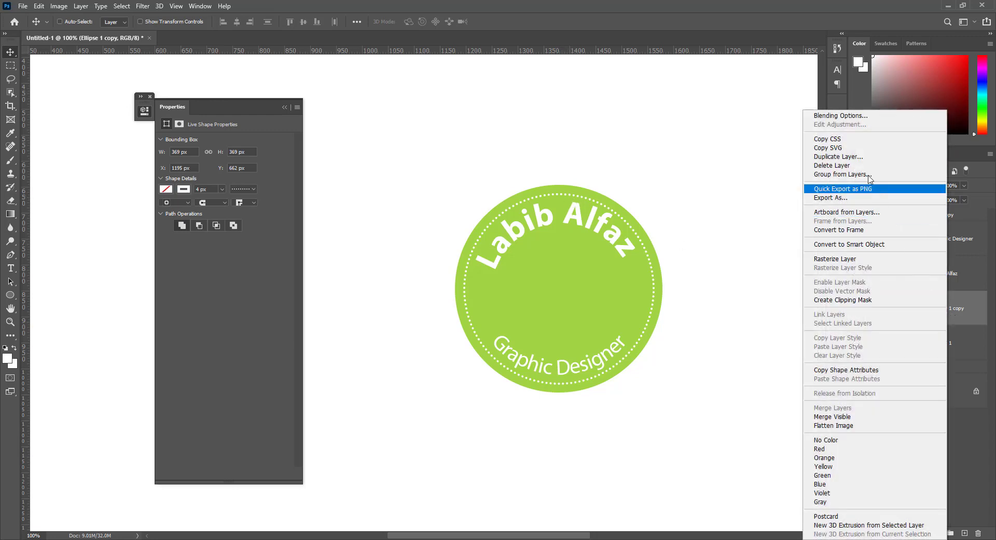
Duplicate the dotted ring and scale the copy down to about 213 px around its centre.
left_click(861, 157)
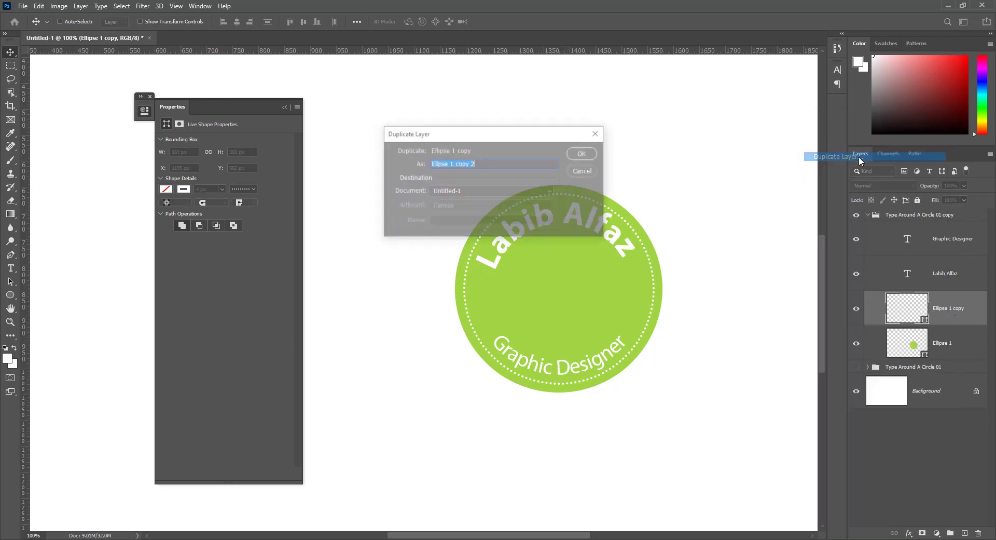
left_click(580, 154)
left_click(39, 7)
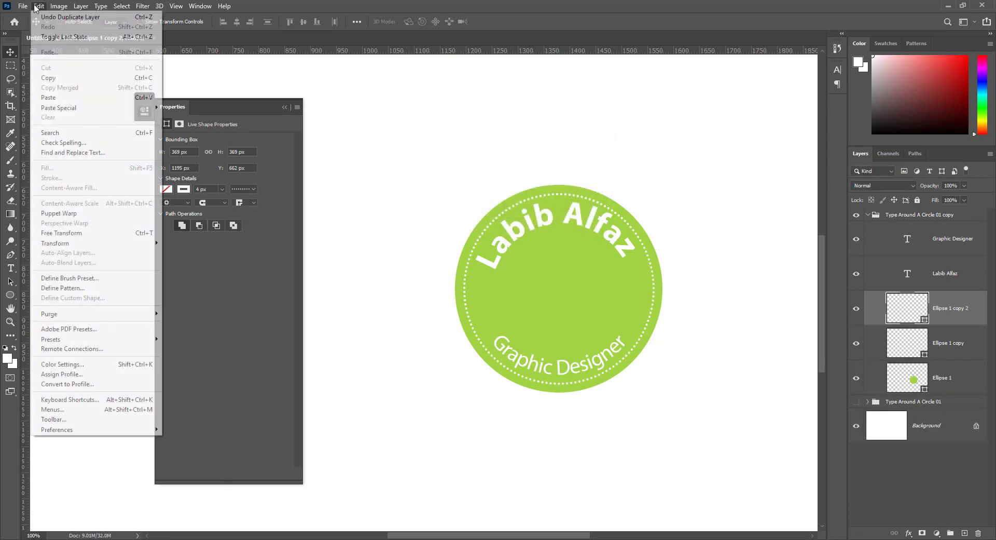
left_click(117, 245)
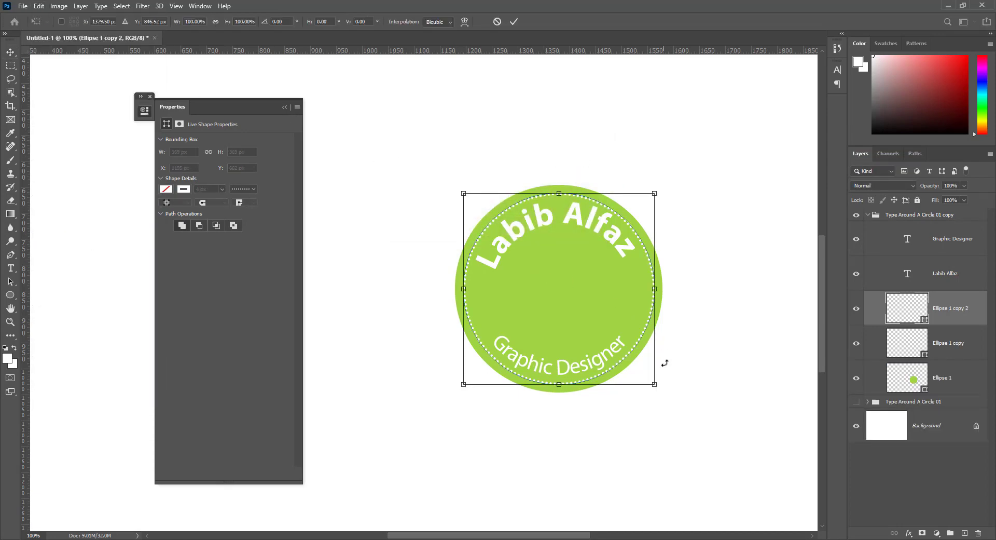
left_click_drag(655, 385, 599, 356)
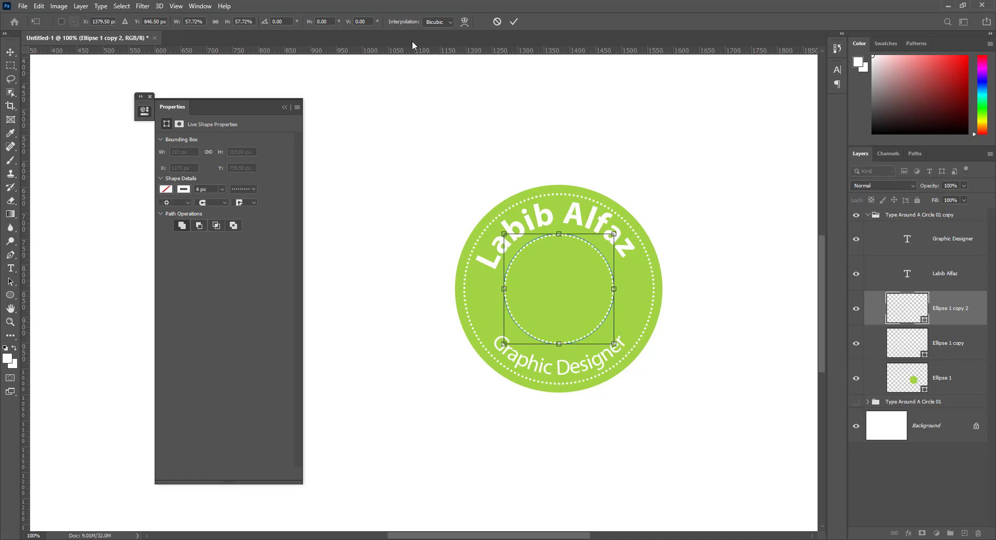
left_click(514, 21)
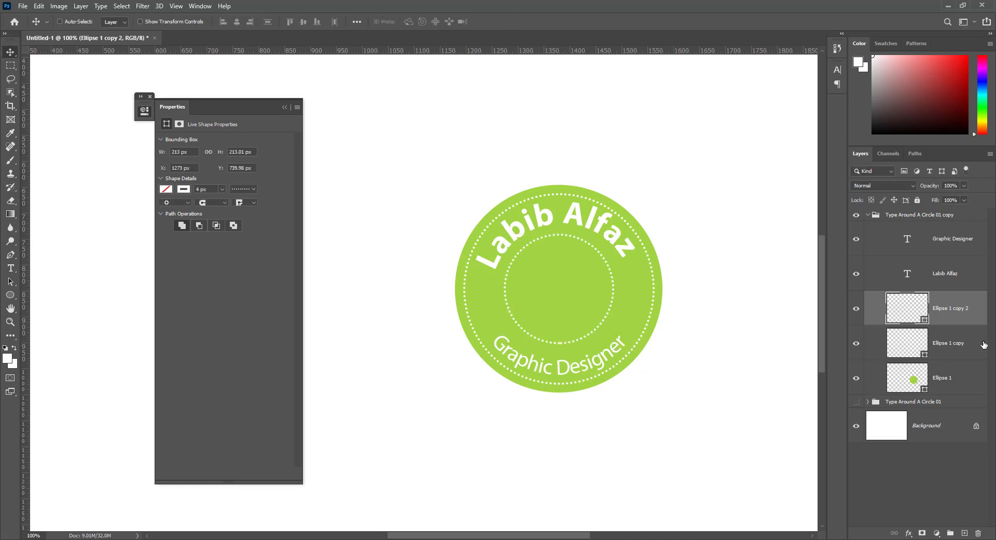
Add 'LA' text at the badge centre in Bold Italic 24 pt.
left_click(967, 535)
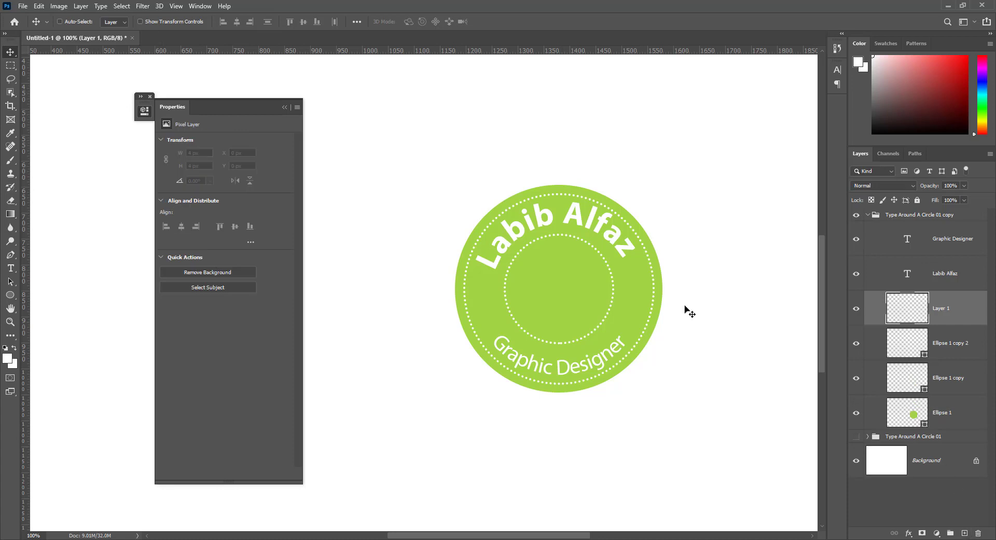
left_click(10, 267)
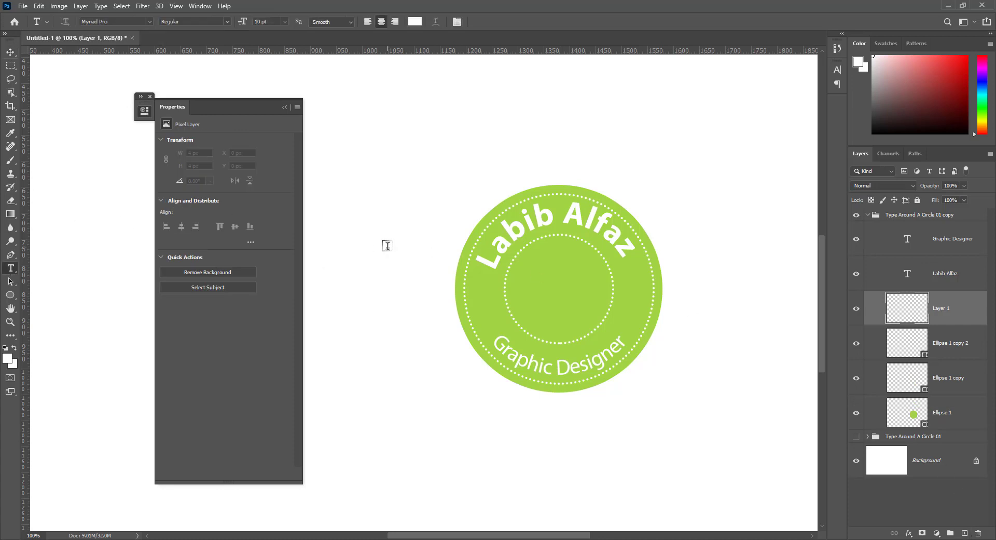
left_click(545, 288)
type("LA")
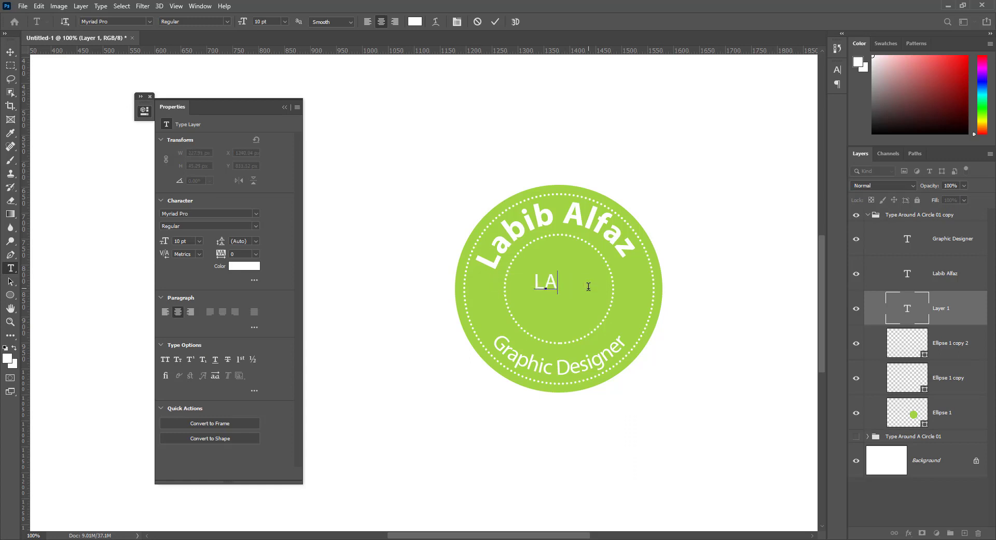
key("ctrl+a")
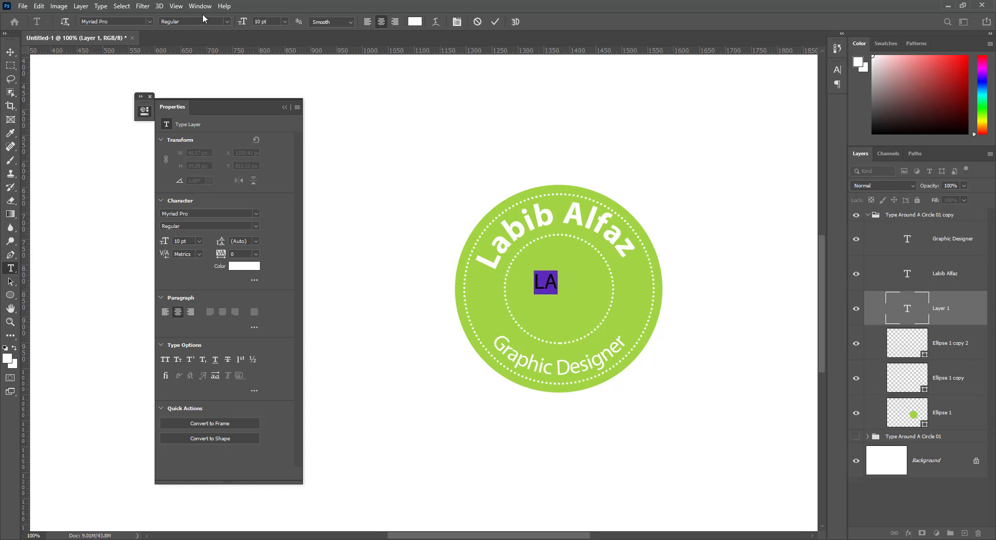
left_click(228, 22)
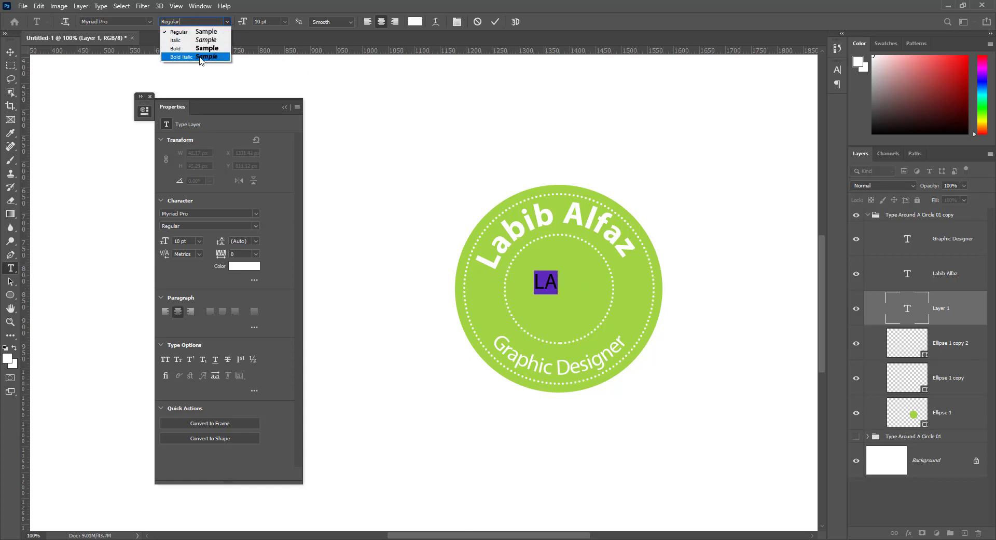
left_click(202, 61)
left_click(275, 23)
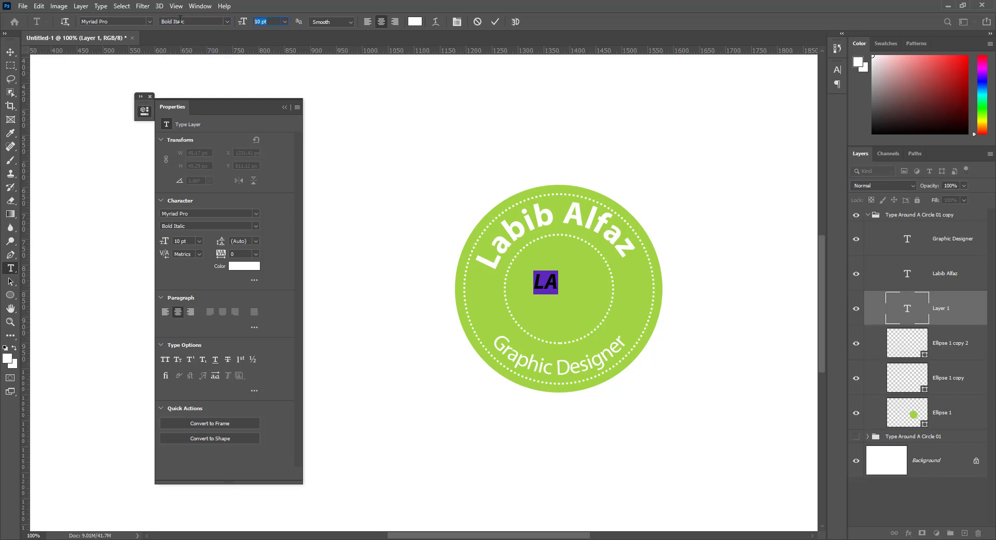
type("24")
key("Return")
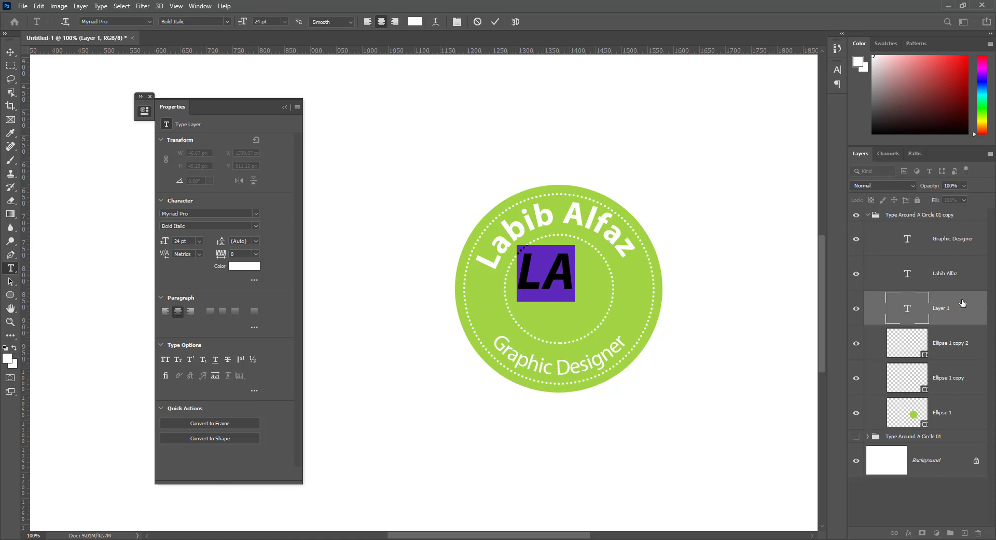
left_click(10, 52)
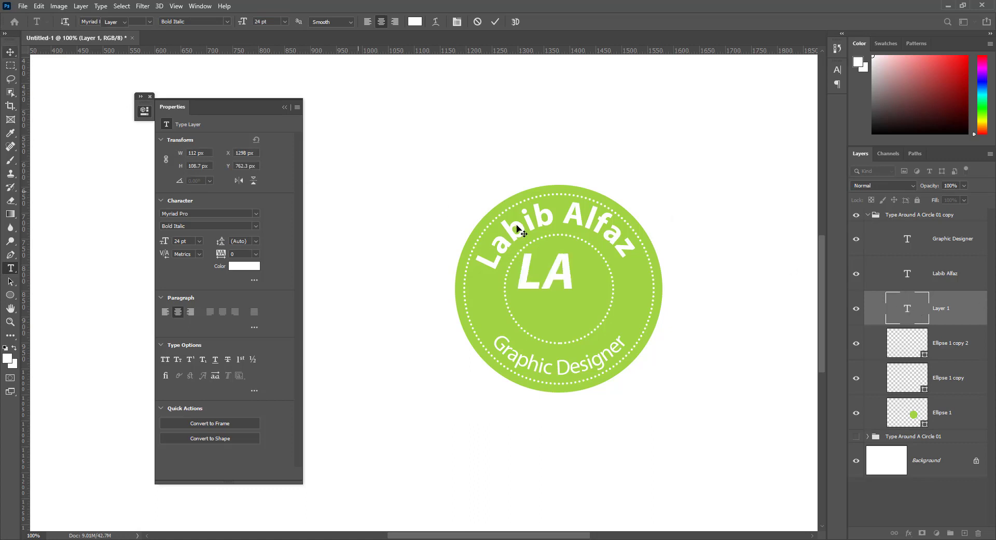
Centre the LA monogram horizontally and vertically on the Ellipse 1 circle.
left_click_drag(554, 284, 567, 298)
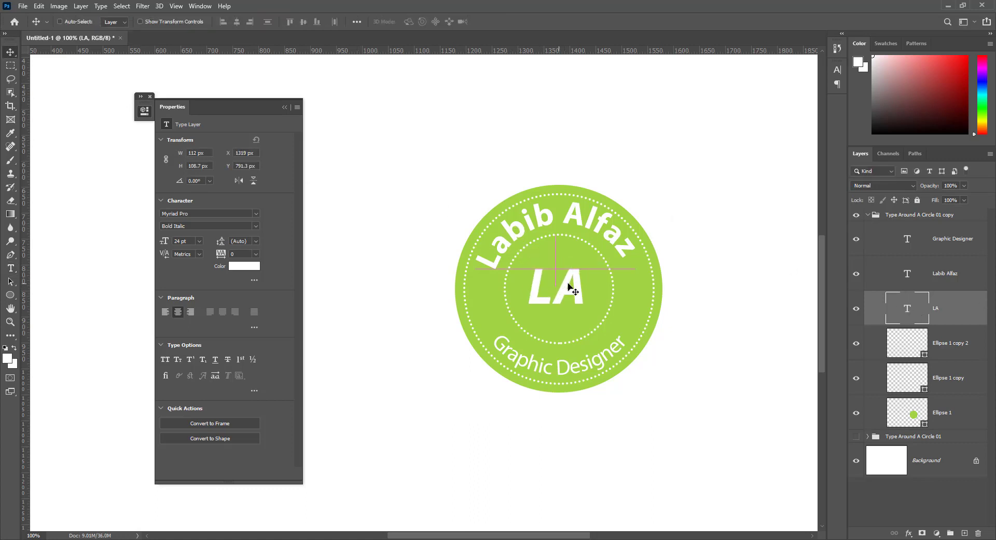
key("ctrl")
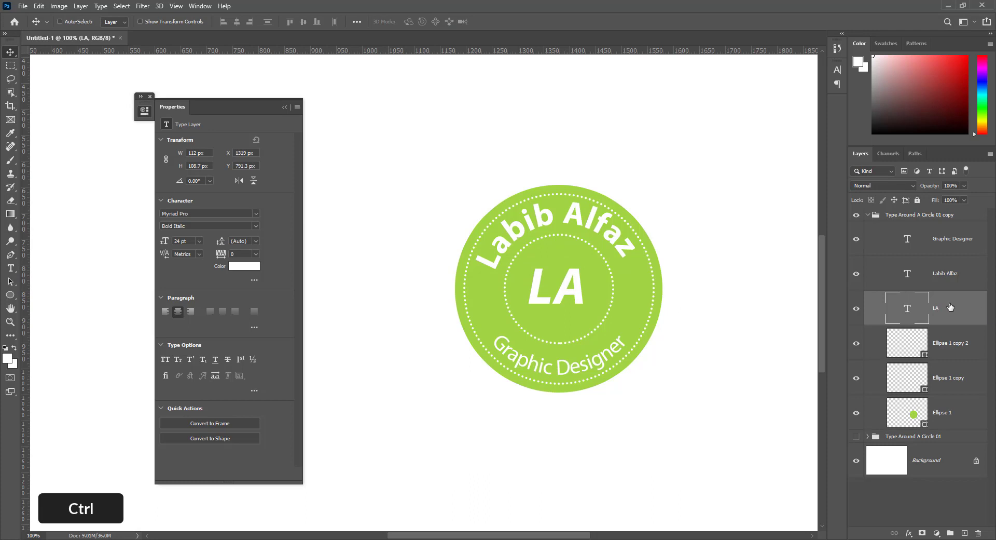
left_click(956, 414, "ctrl")
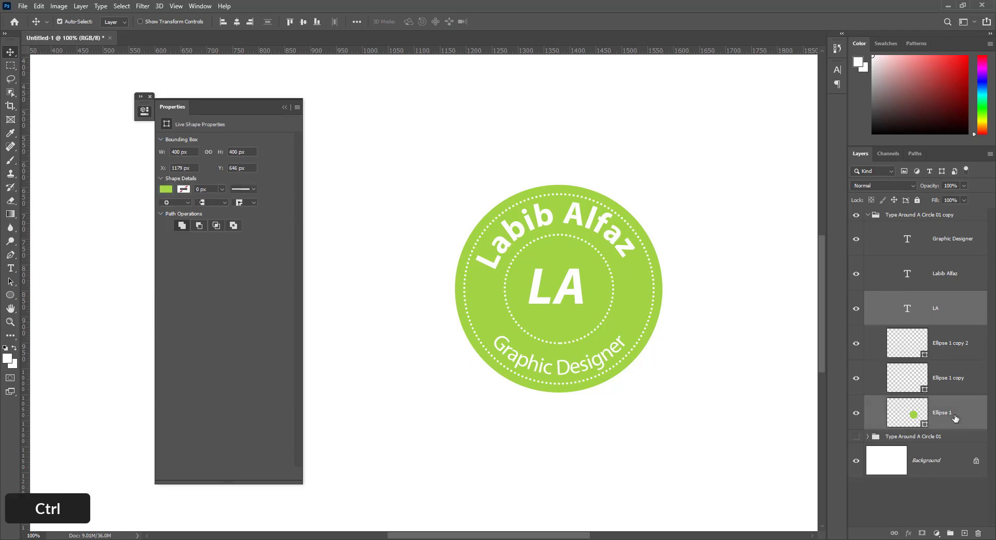
left_click(237, 21)
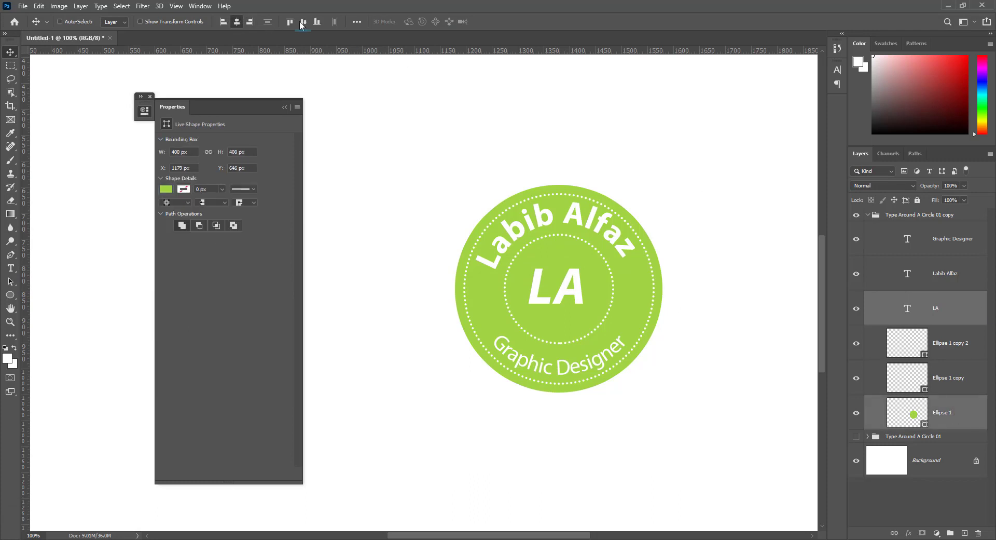
left_click(303, 23)
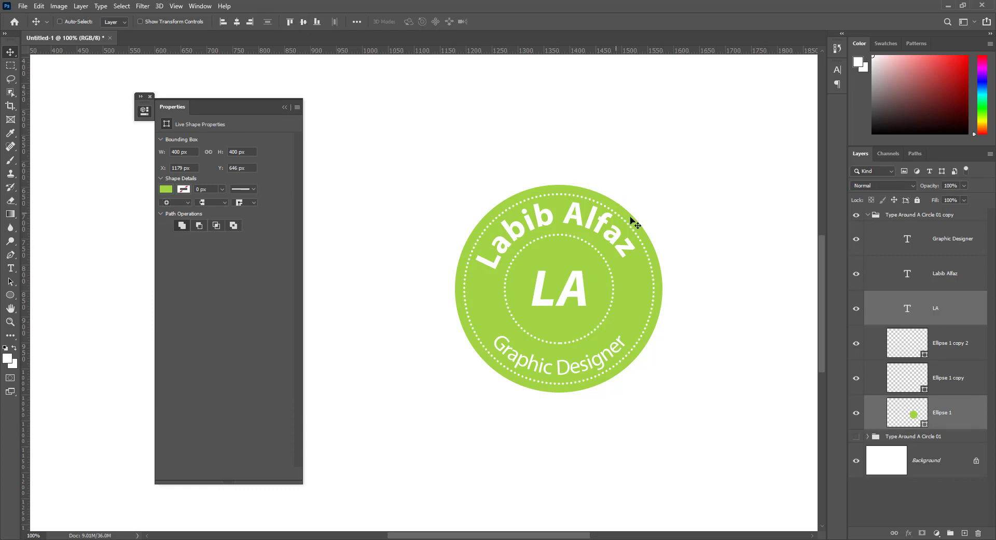
left_click(949, 276)
key("Down")
key("Down")
key("Down")
key("Down")
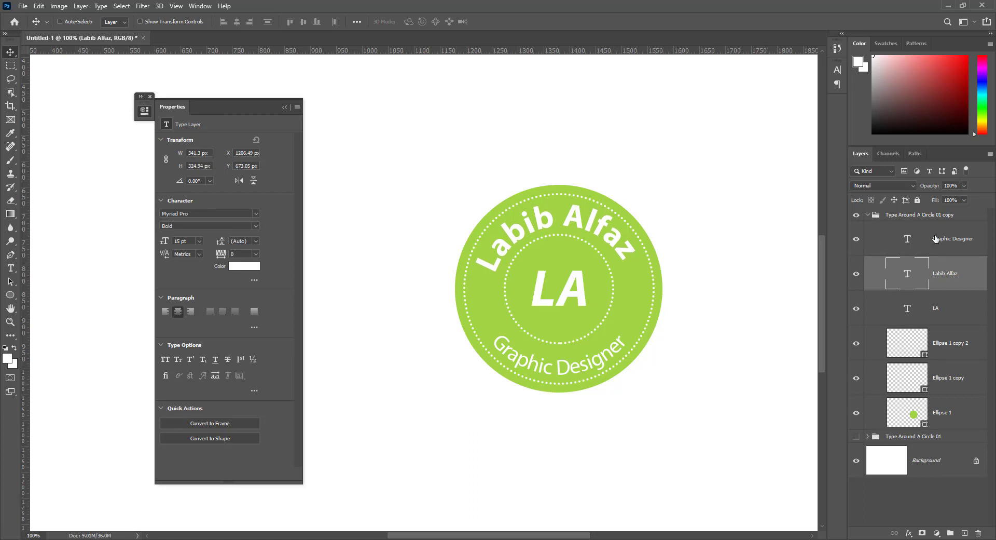
left_click(938, 242)
key("Up")
key("Up")
key("Up")
key("Up")
key("Up")
key("Up")
key("Up")
key("Up")
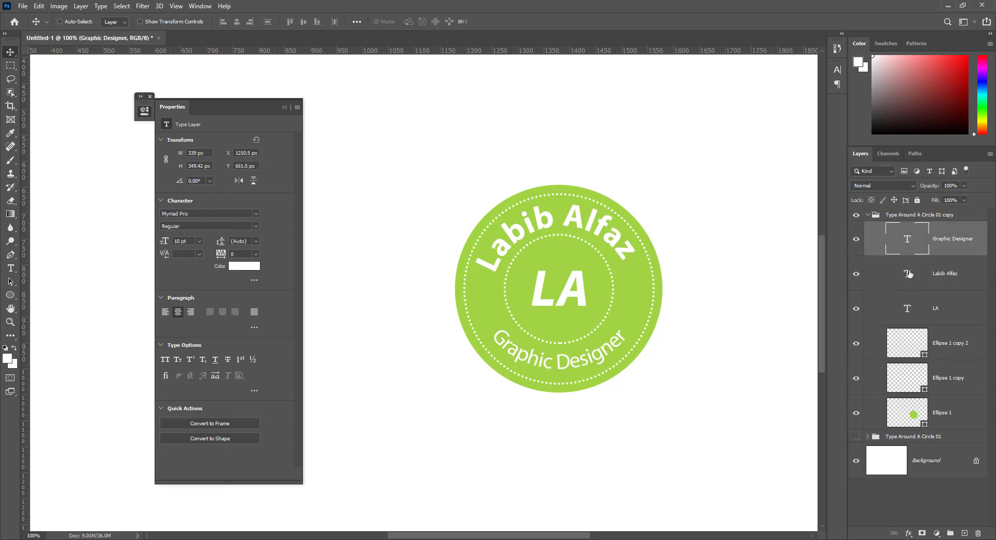
double_click(908, 274)
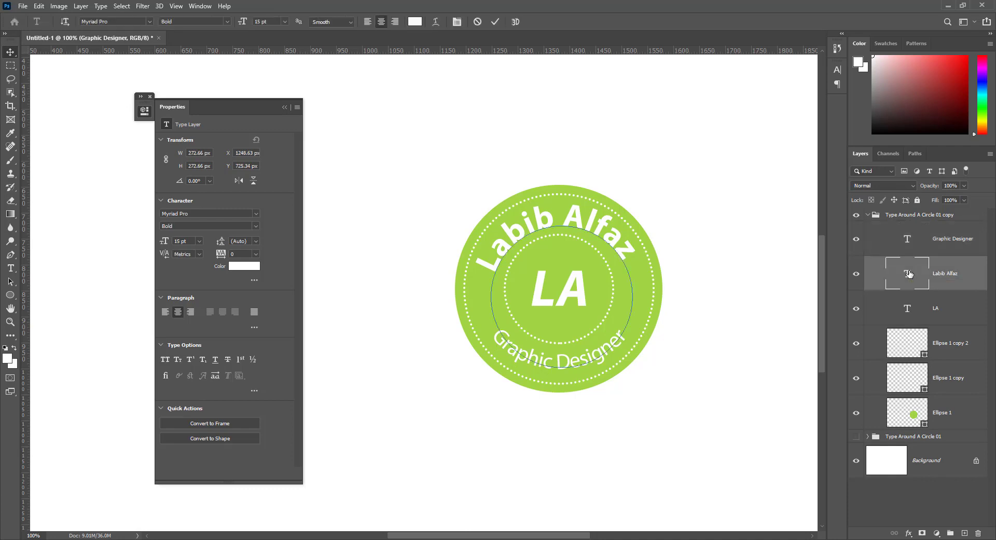
left_click(198, 6)
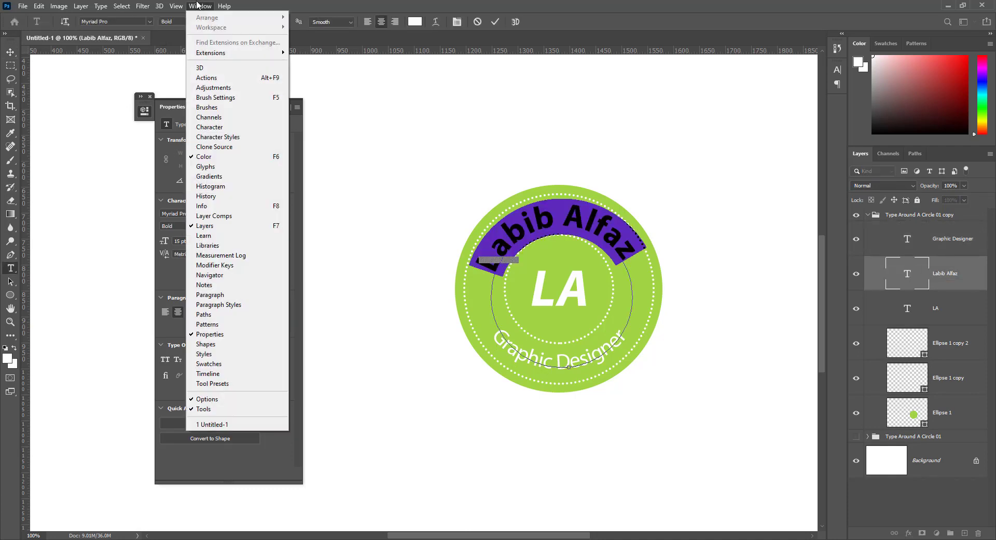
left_click(222, 127)
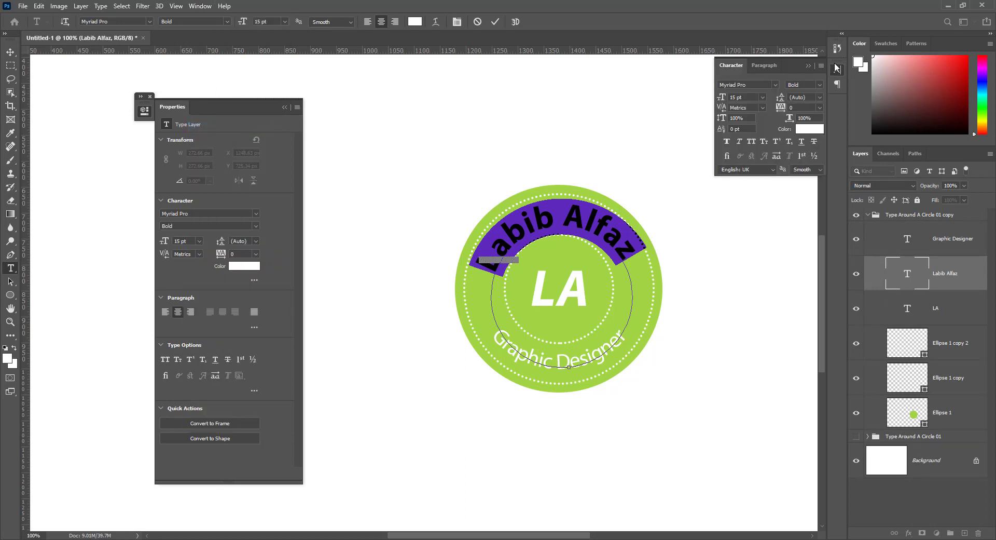
left_click_drag(839, 71, 333, 93)
left_click(334, 92)
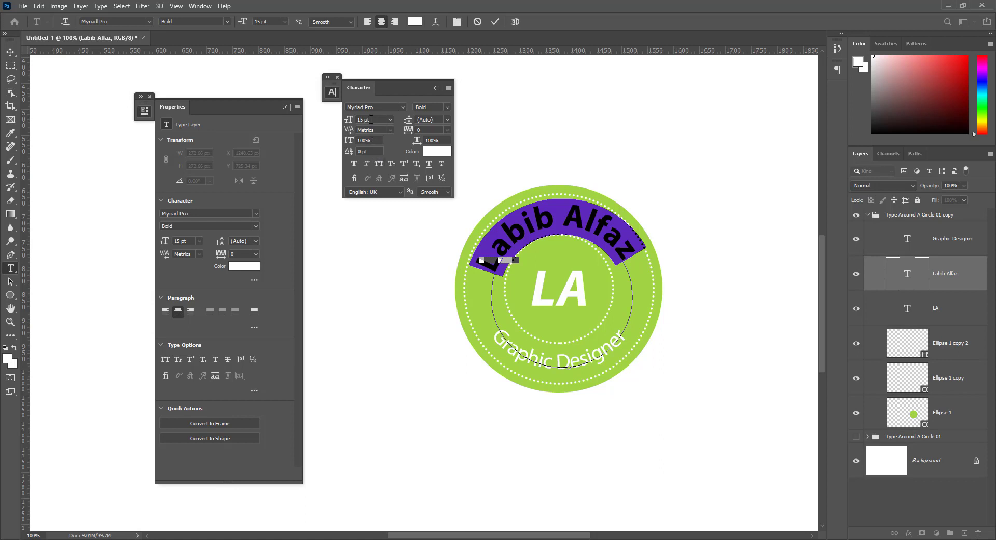
left_click(369, 120)
type("13")
key("Return")
left_click(379, 164)
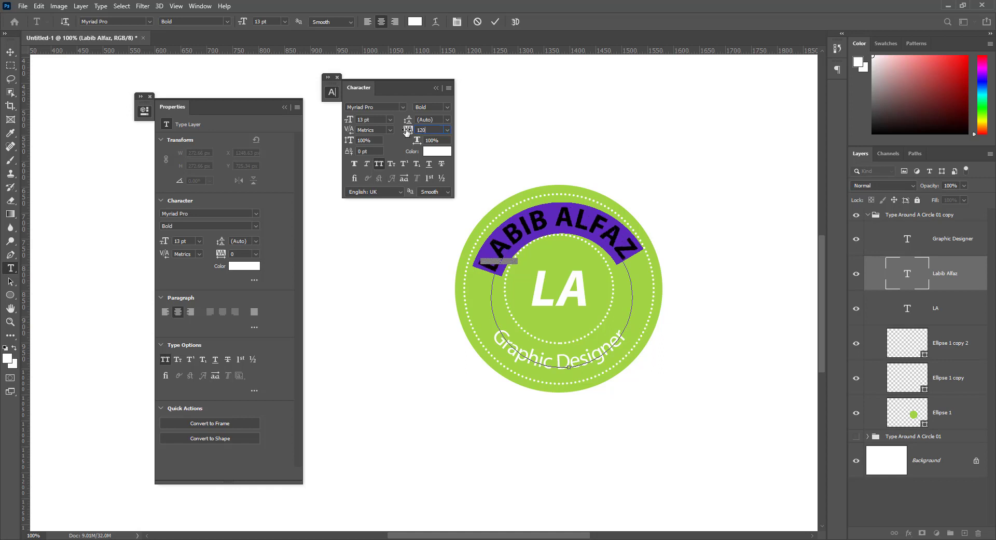
key("Return")
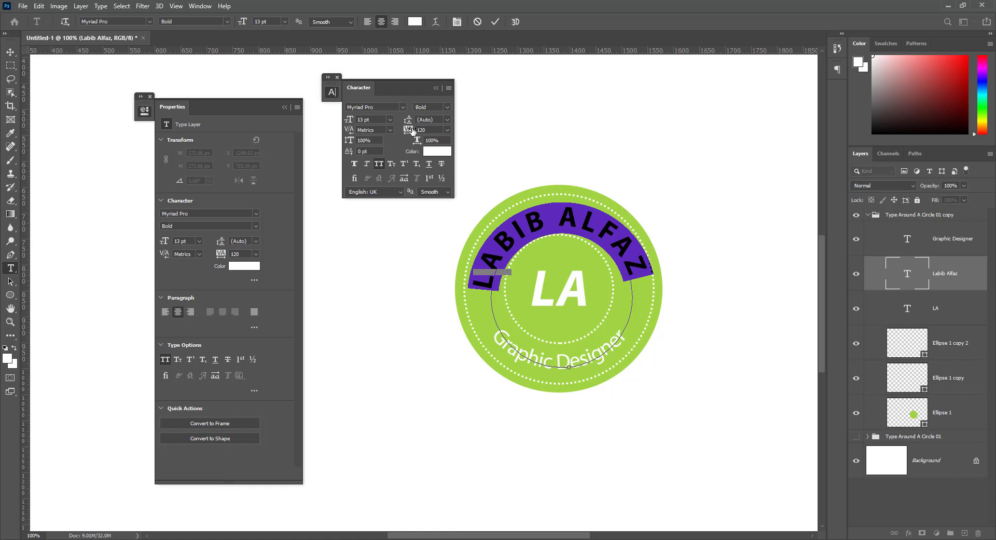
type("80")
key("Return")
Give Graphic Designer 80 tracking and a 9 pt font size.
double_click(907, 239)
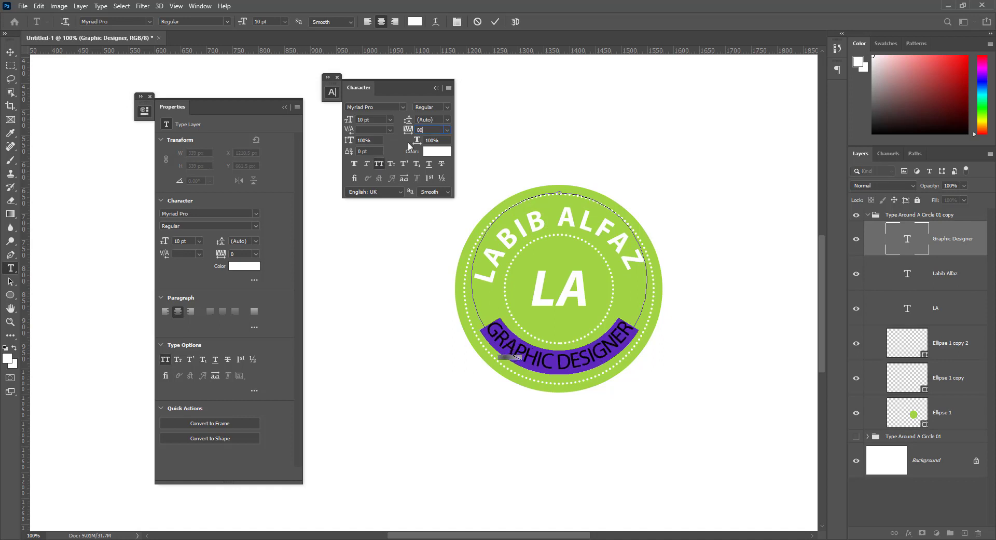
key("Return")
left_click(374, 123)
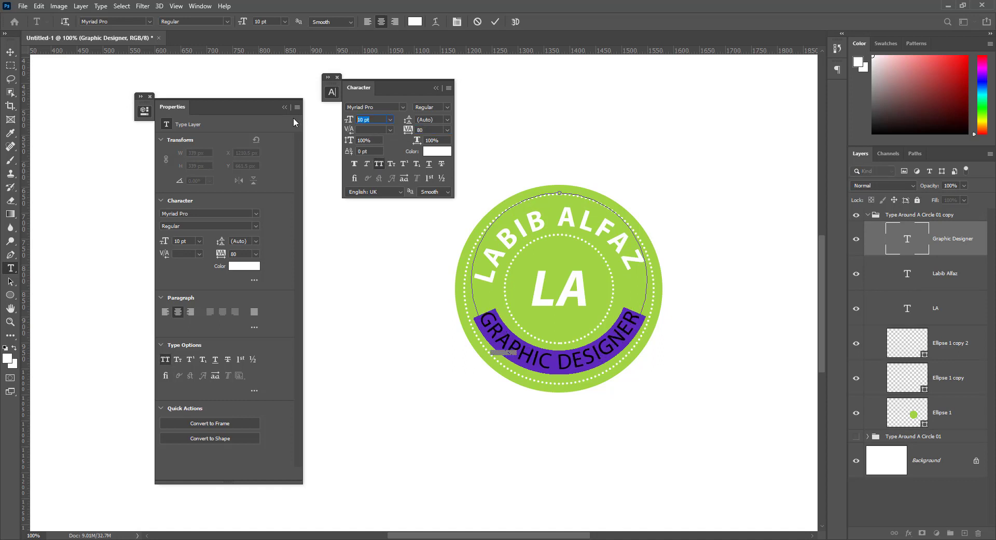
type("9")
key("Return")
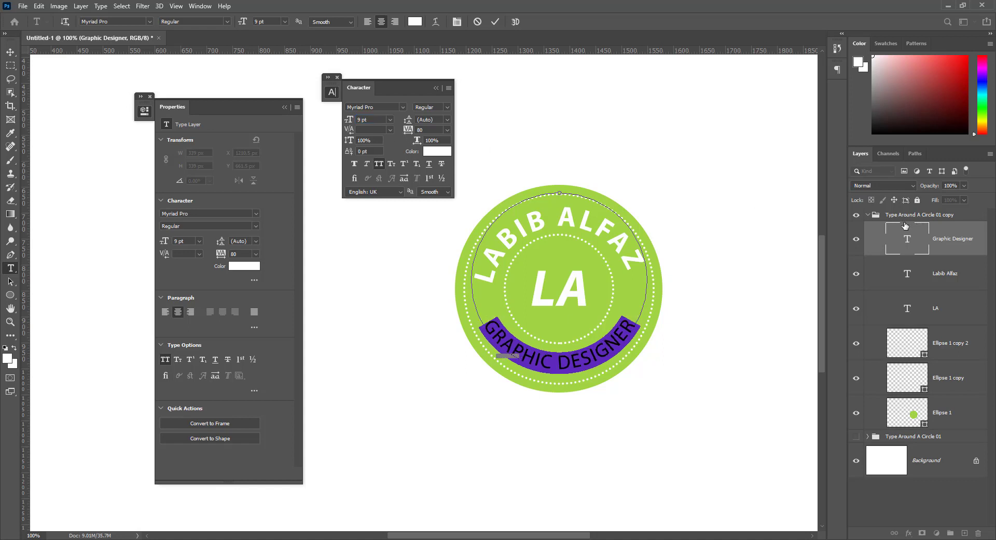
left_click(906, 231)
key("v")
left_click(909, 277)
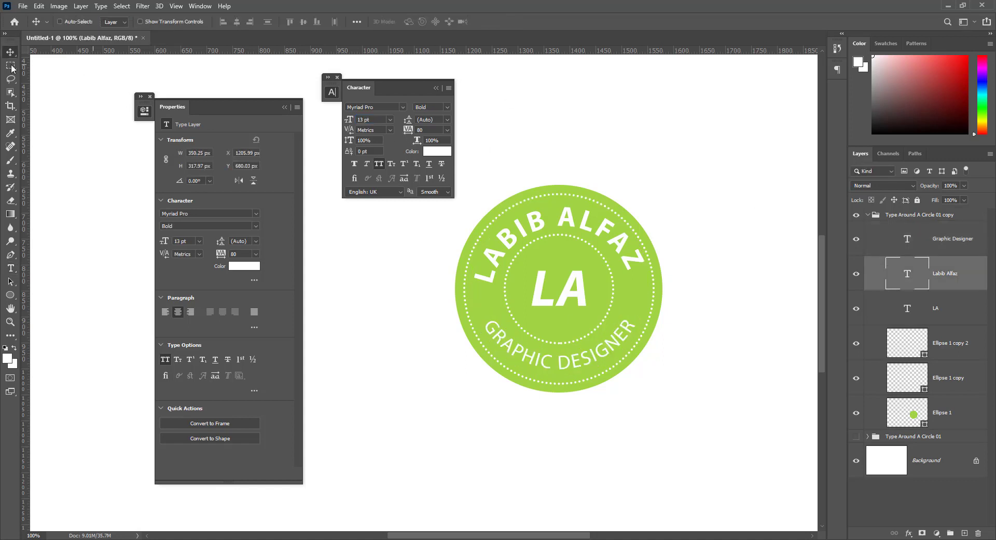
left_click(338, 78)
left_click(150, 96)
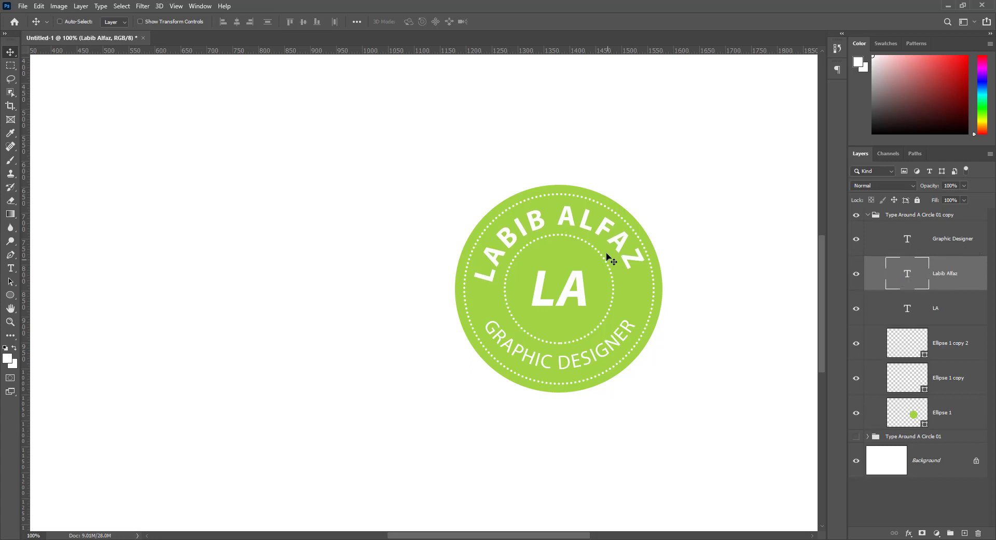
left_click(40, 5)
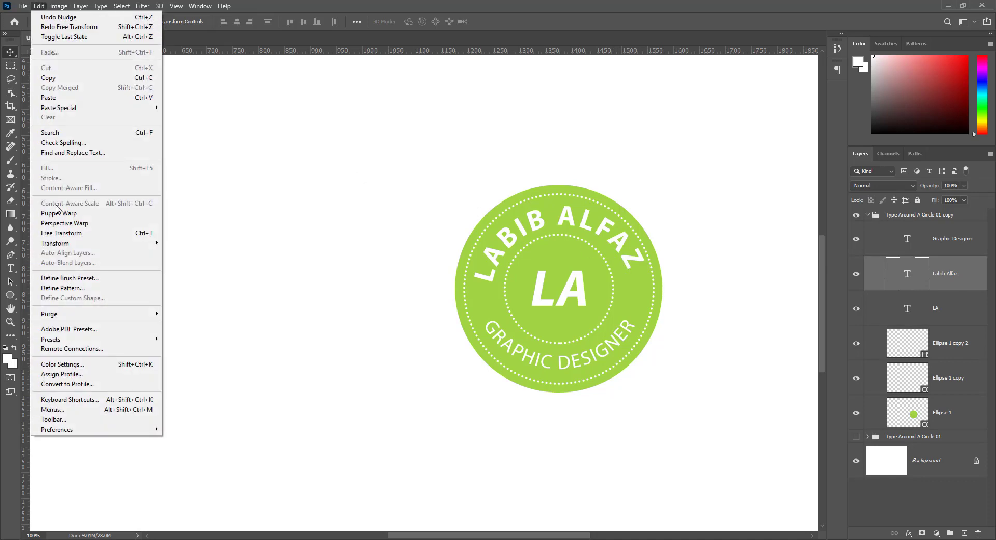
left_click(73, 233)
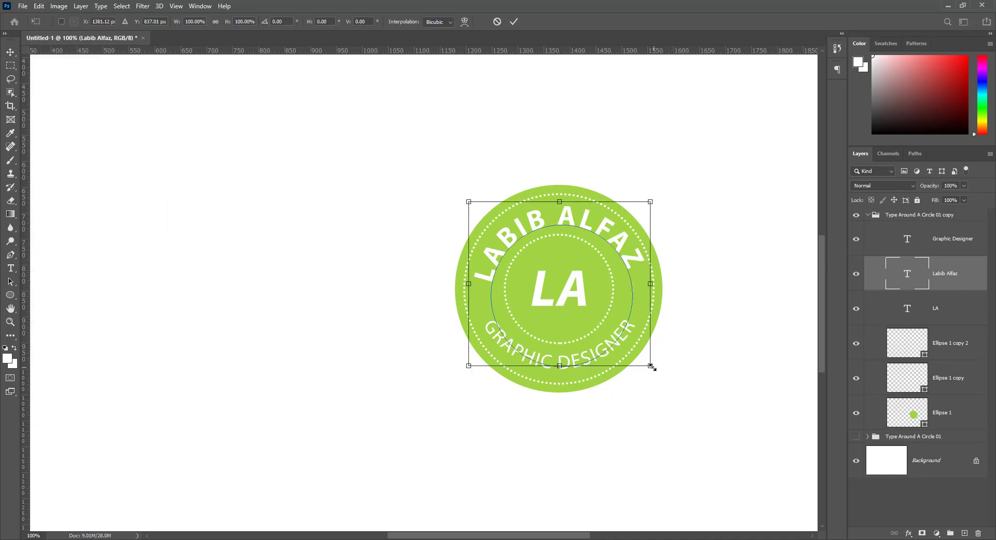
key("Left")
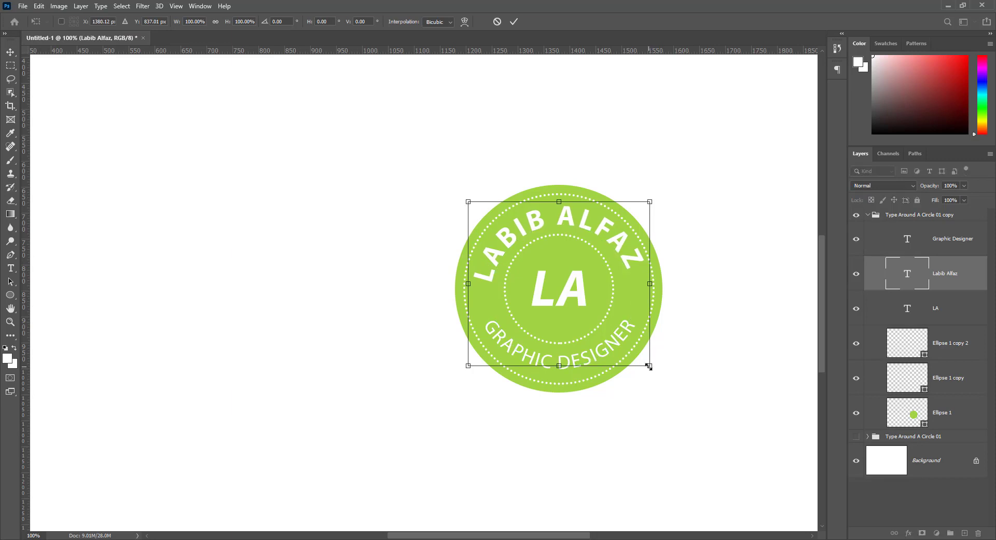
left_click_drag(646, 366, 642, 366)
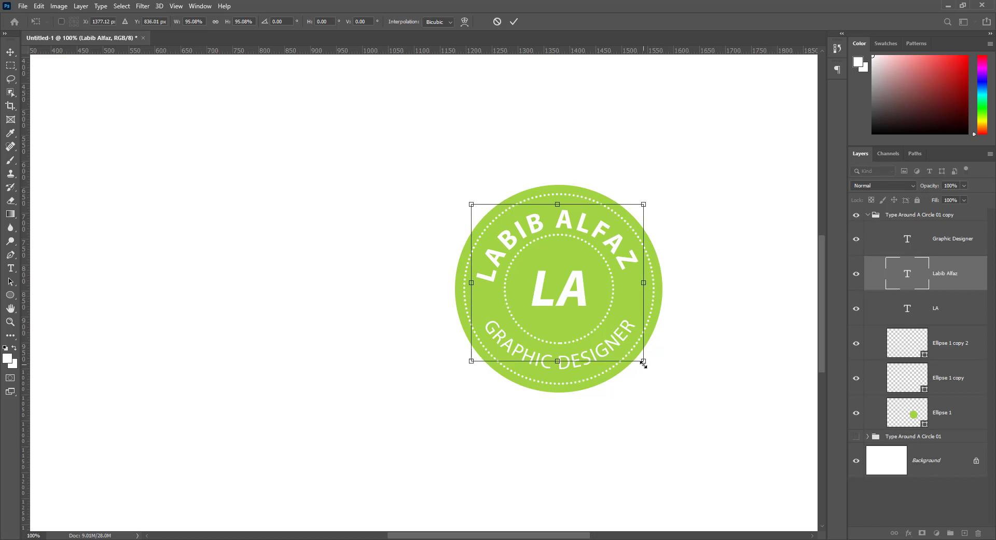
key("Return")
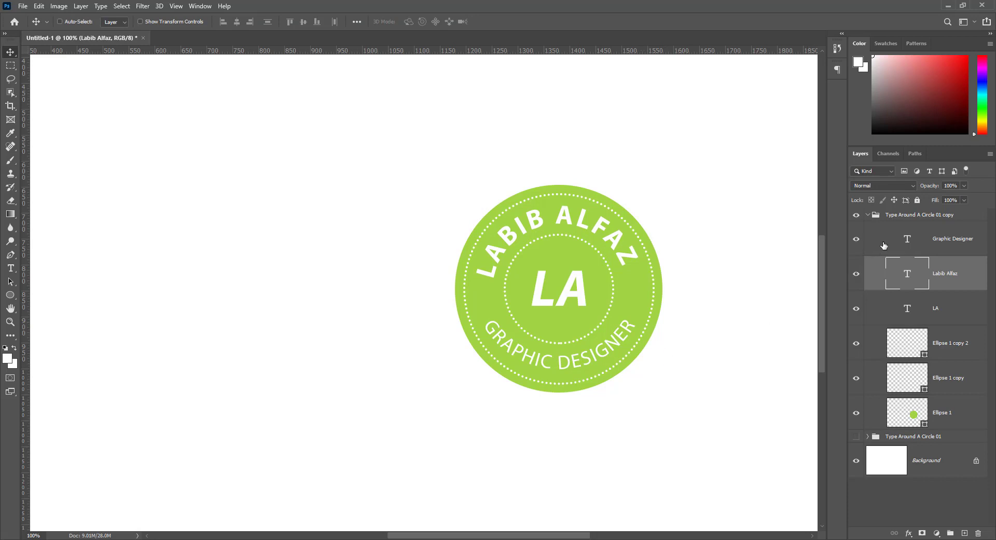
Nudge Graphic Designer down slightly and draw a small ellipse shape on the ring's left side.
left_click(905, 239)
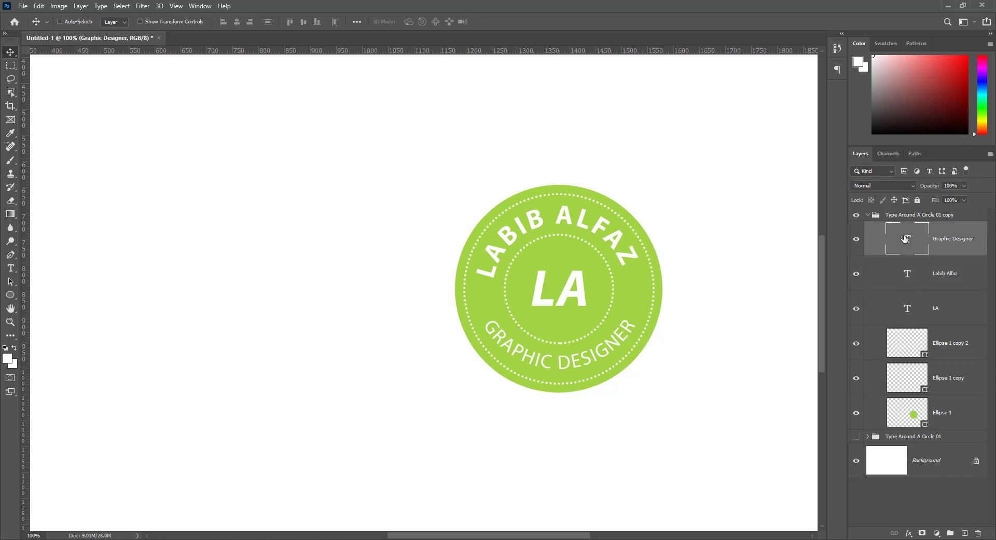
key("Down")
key("Down")
key("Down")
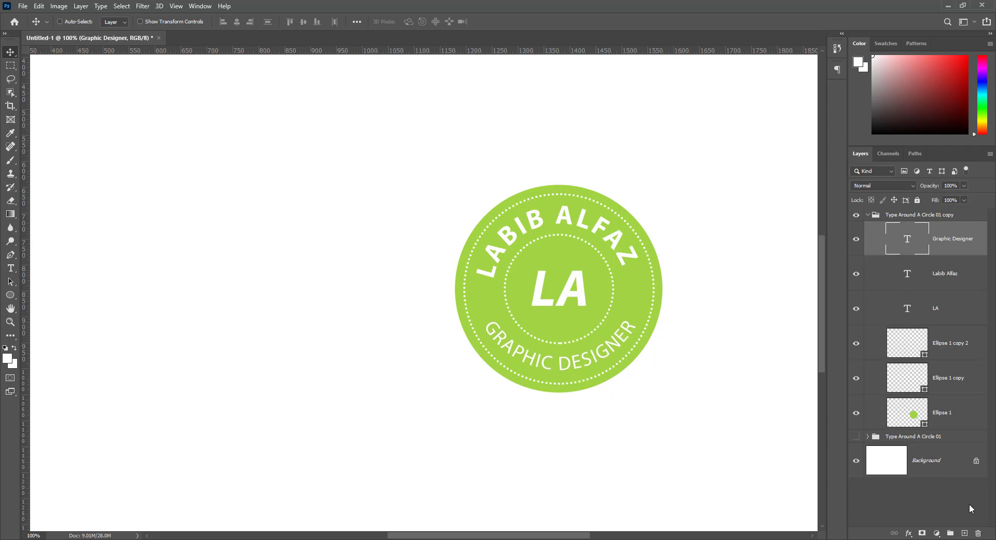
left_click(965, 533)
key("u")
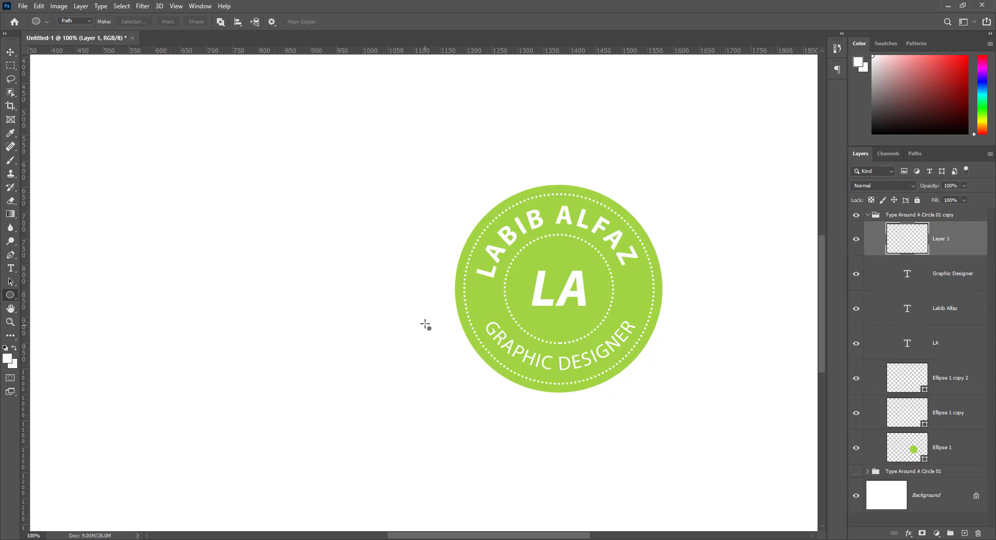
left_click(75, 22)
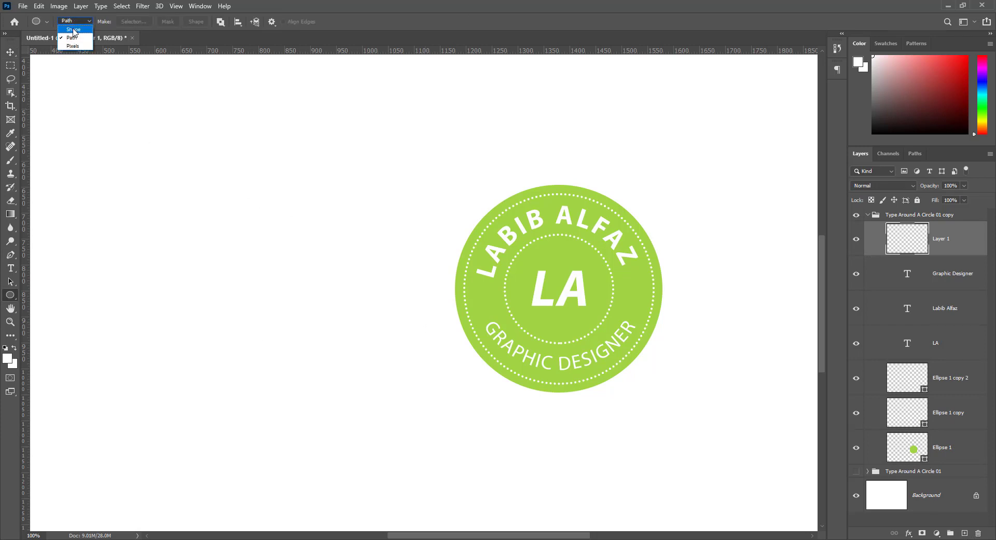
left_click(73, 29)
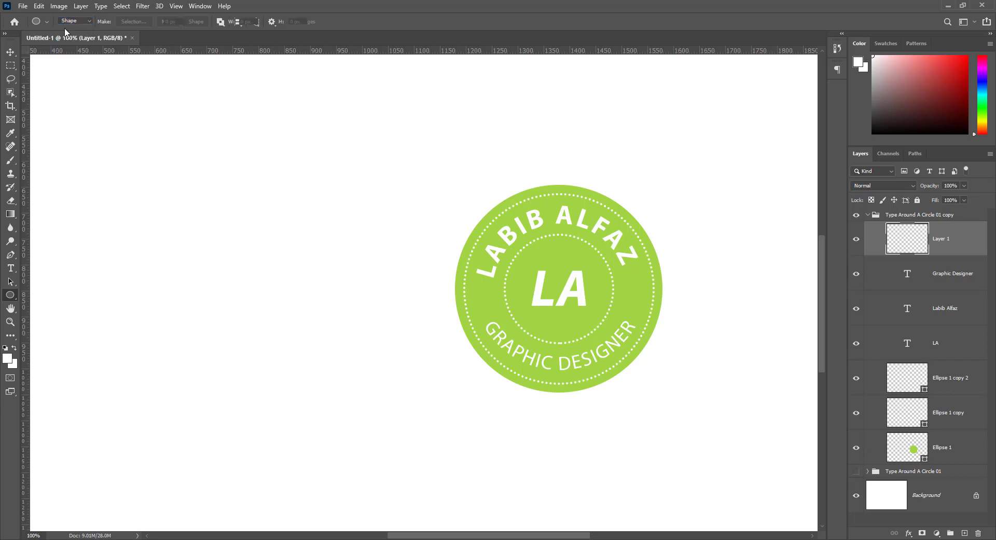
left_click_drag(481, 297, 485, 299)
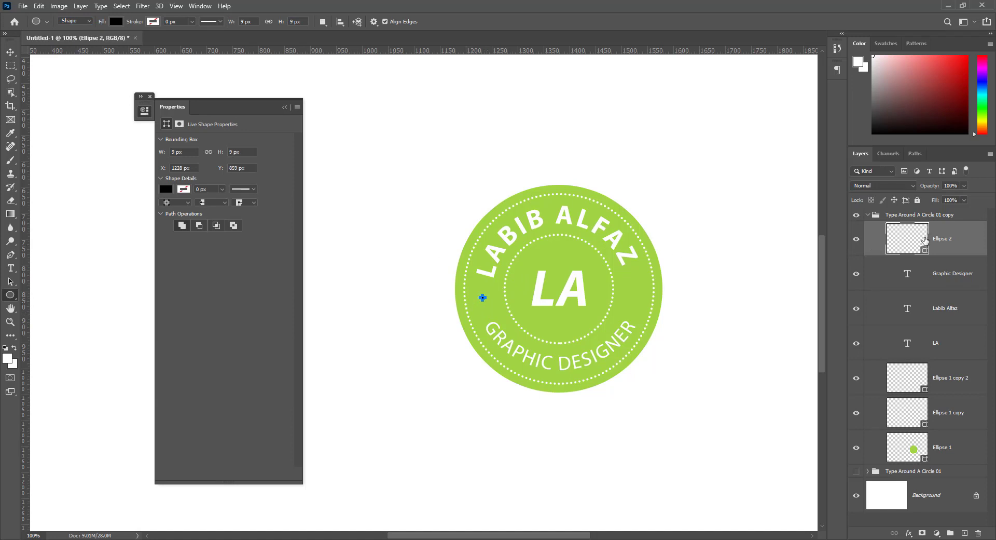
Fill the new 12 px dot white and settle it into place on the ring.
double_click(914, 238)
key("Return")
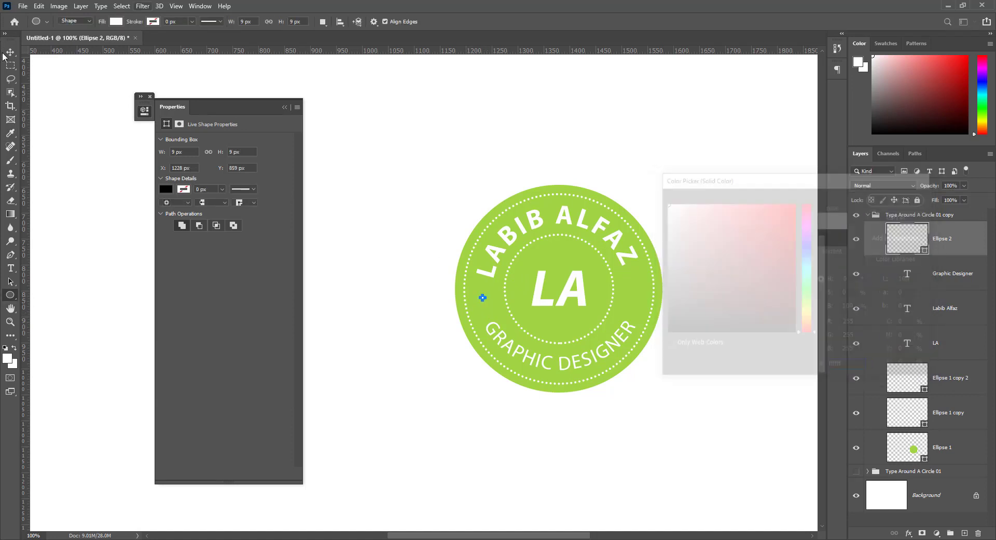
key("v")
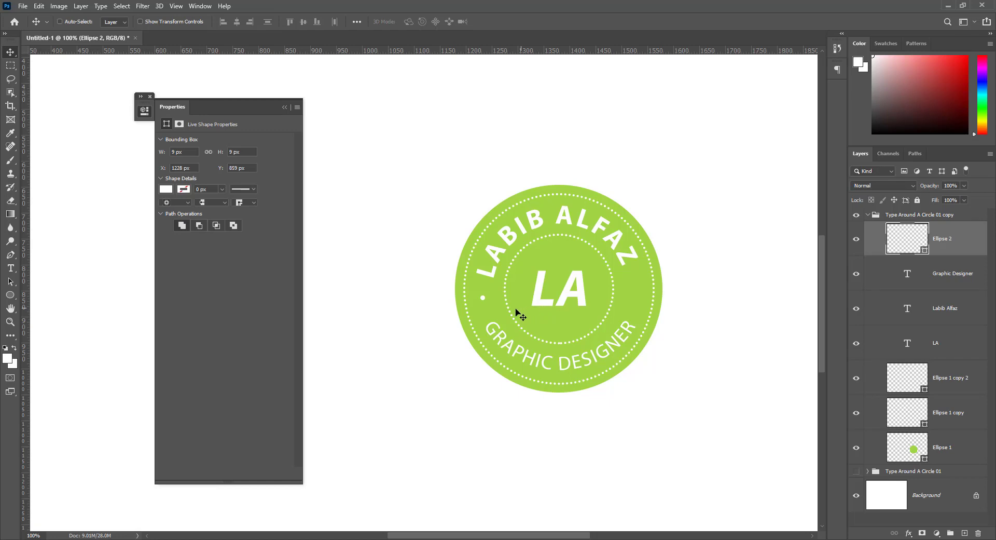
key("ctrl+t")
left_click_drag(483, 298, 483, 299)
key("Return")
Duplicate the white dot and move the copy 287 px right to the ring's right side.
right_click(952, 251)
left_click(882, 156)
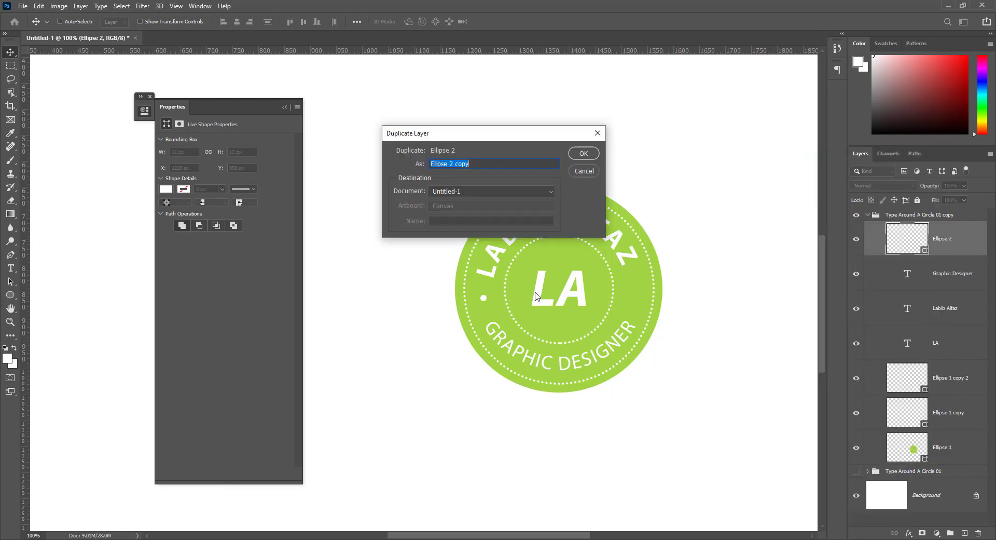
key("shift")
left_click(596, 154)
left_click_drag(506, 300, 655, 299)
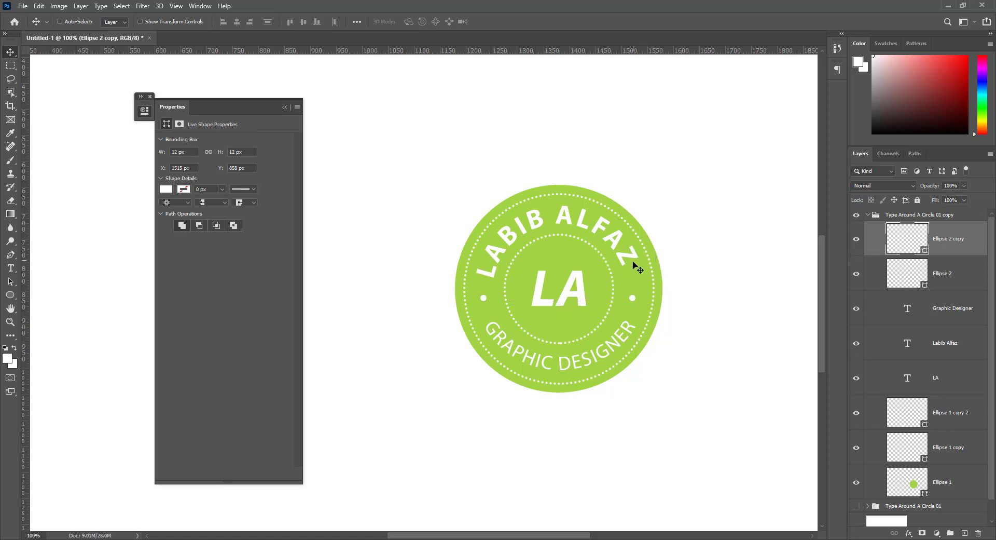
left_click(949, 344)
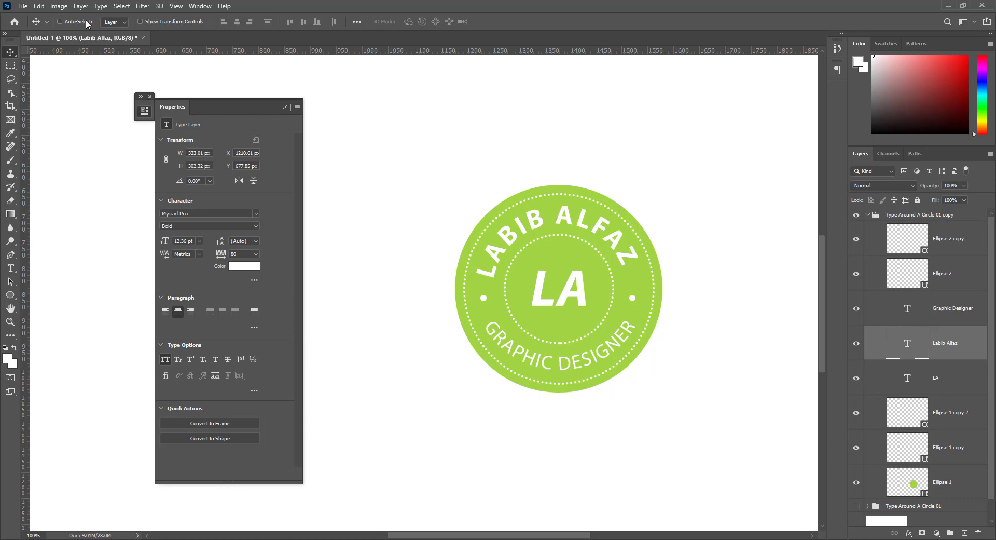
left_click(39, 6)
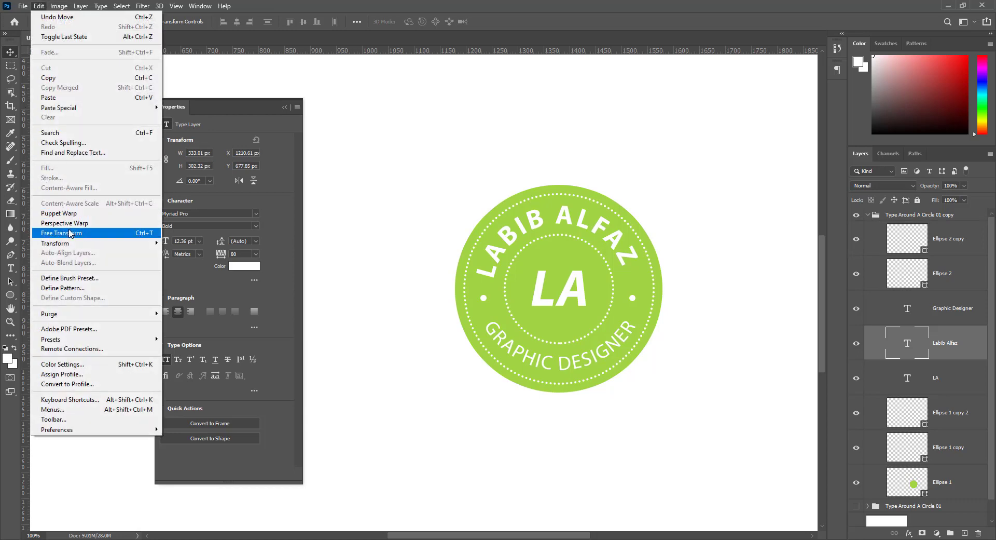
left_click(70, 234)
left_click_drag(649, 369, 639, 373)
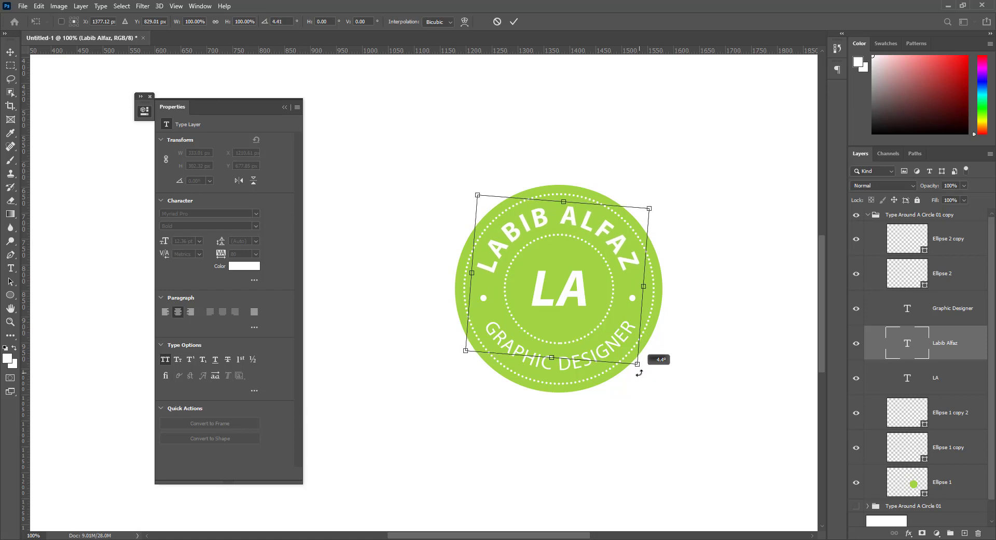
left_click_drag(639, 373, 640, 373)
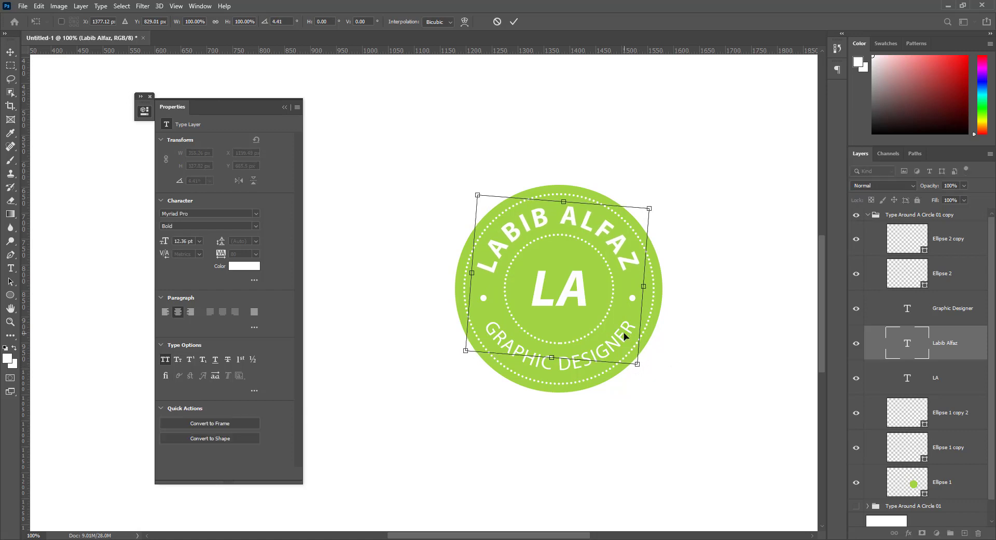
key("Return")
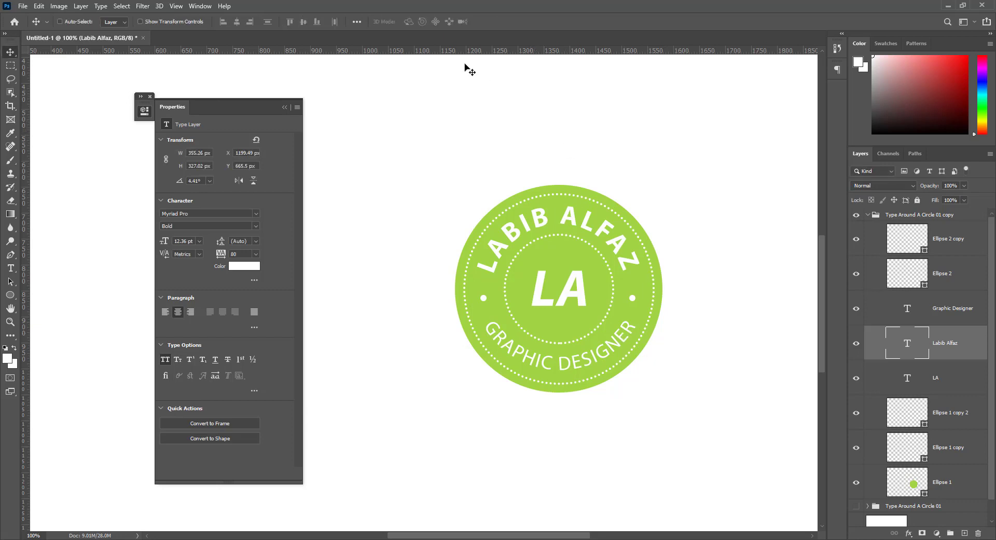
Toggle the rulers off and on, then add a horizontal guide across the badge centre.
left_click(176, 6)
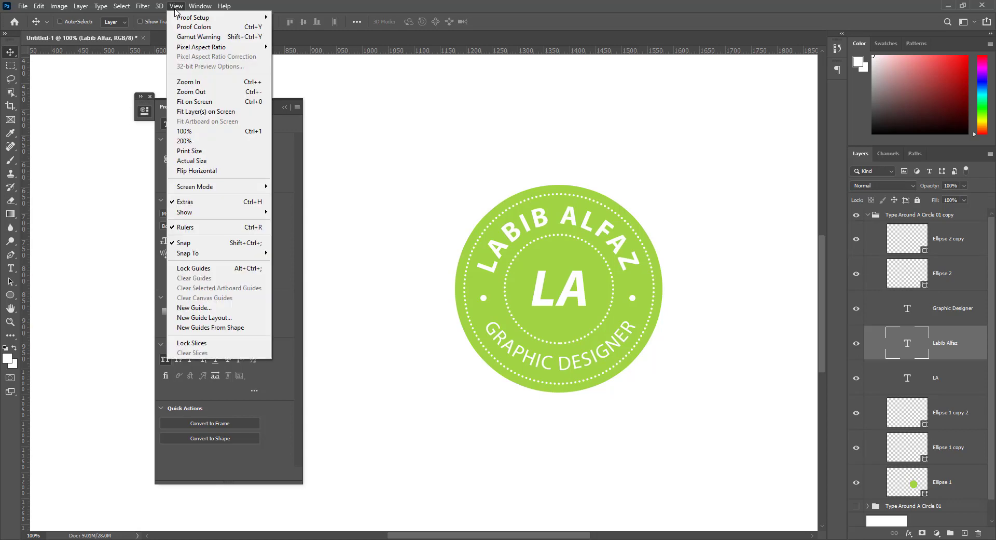
left_click(197, 229)
left_click(176, 6)
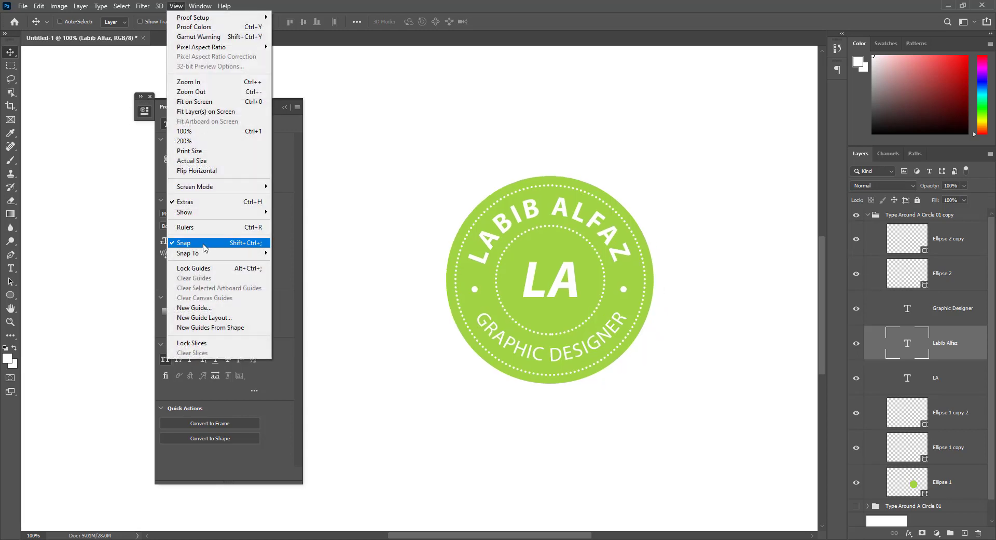
left_click(196, 229)
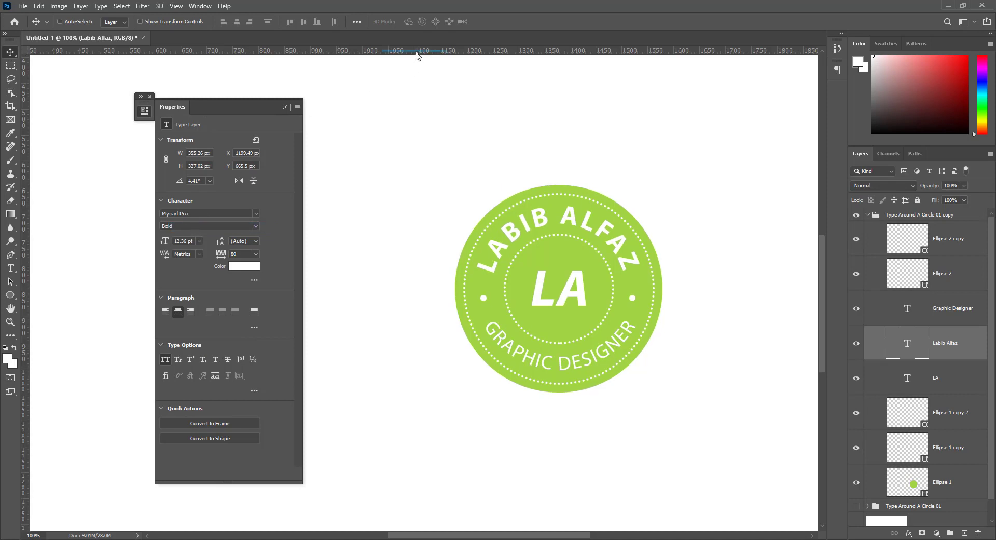
left_click_drag(416, 52, 436, 272)
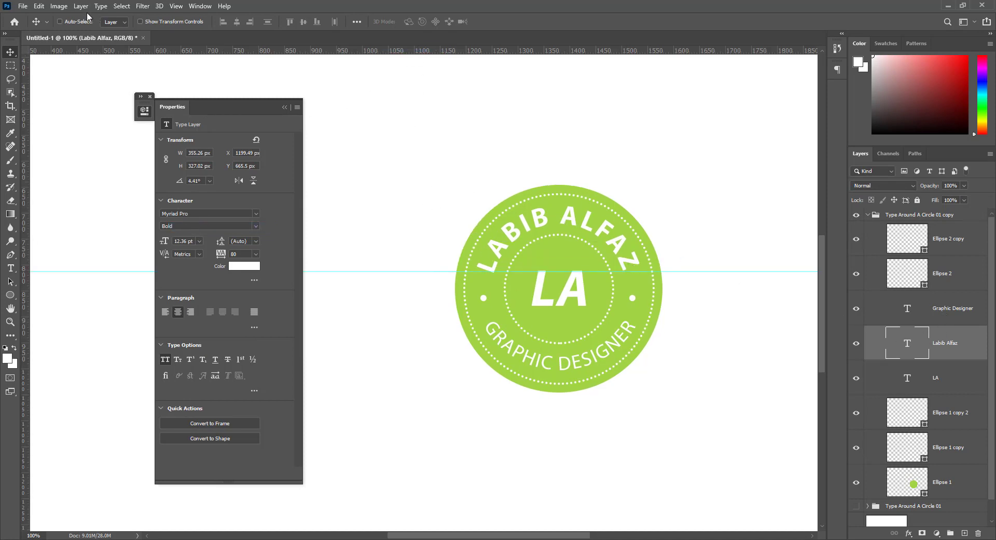
left_click(39, 6)
left_click(57, 232)
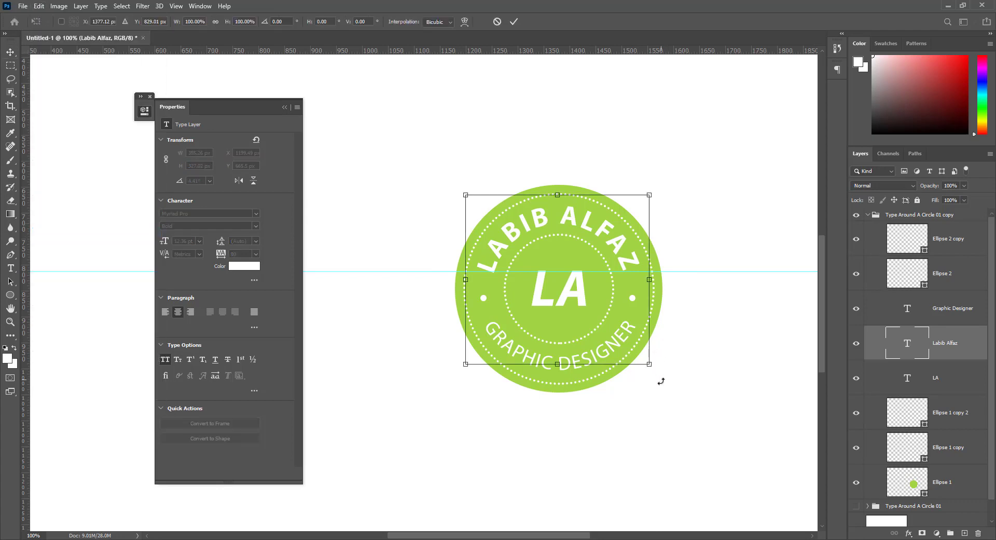
left_click_drag(659, 381, 657, 382)
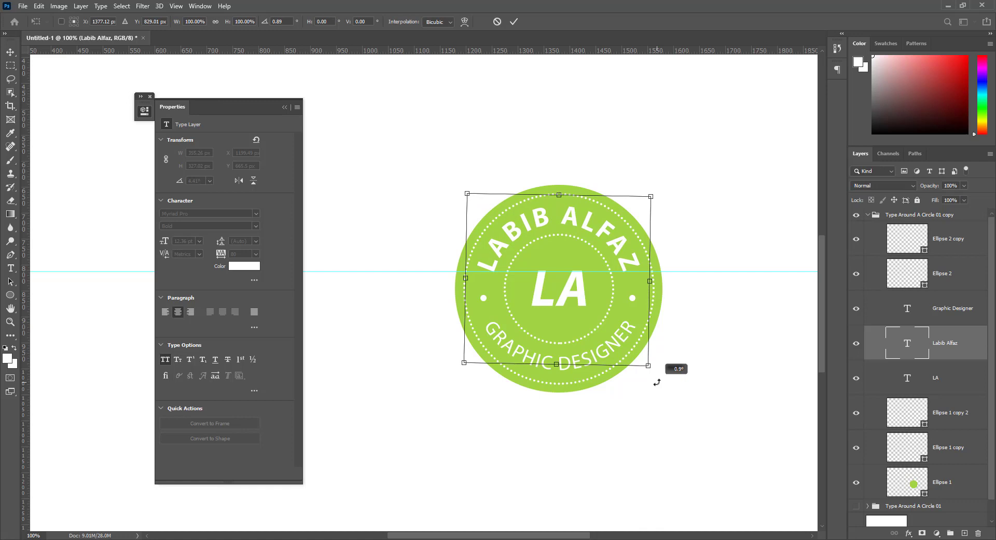
key("Return")
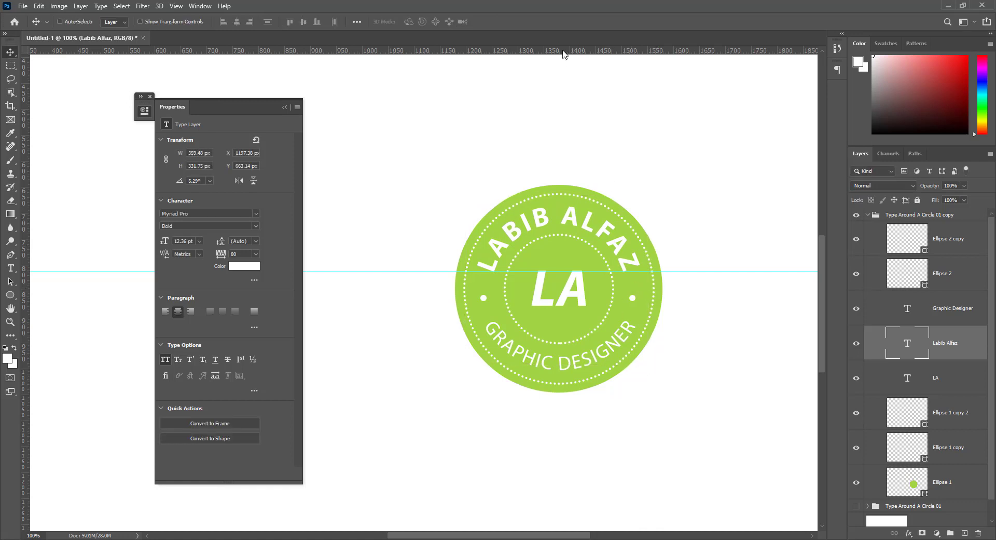
left_click_drag(564, 55, 591, 323)
Rotate the curved GRAPHIC DESIGNER text by about 0.1° with Free Transform.
left_click(944, 309)
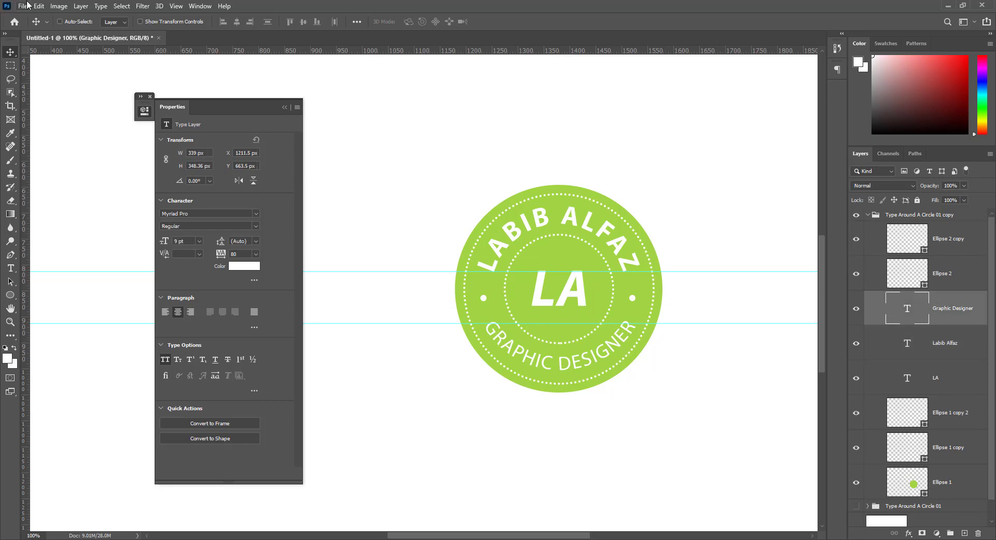
left_click(39, 6)
left_click(86, 230)
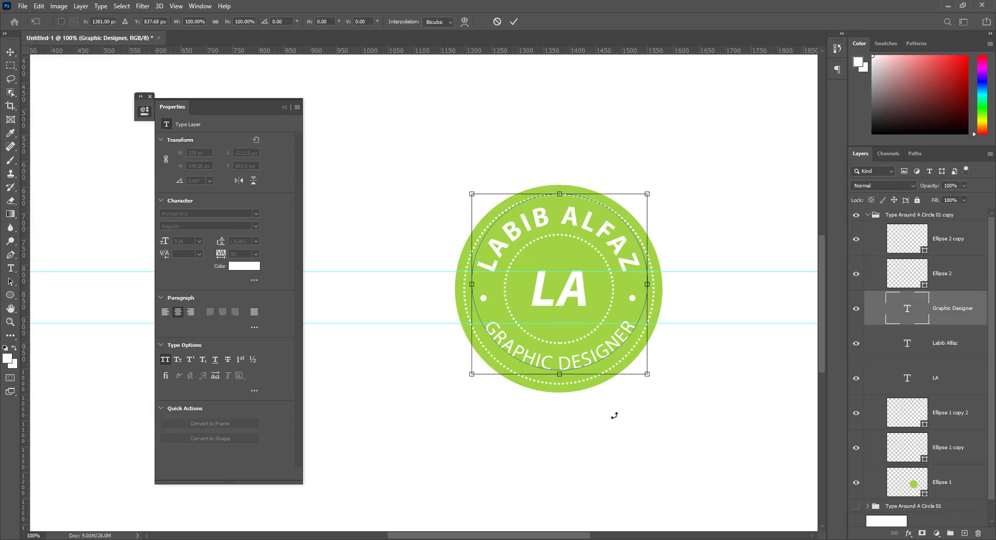
left_click_drag(670, 394, 673, 394)
key("Return")
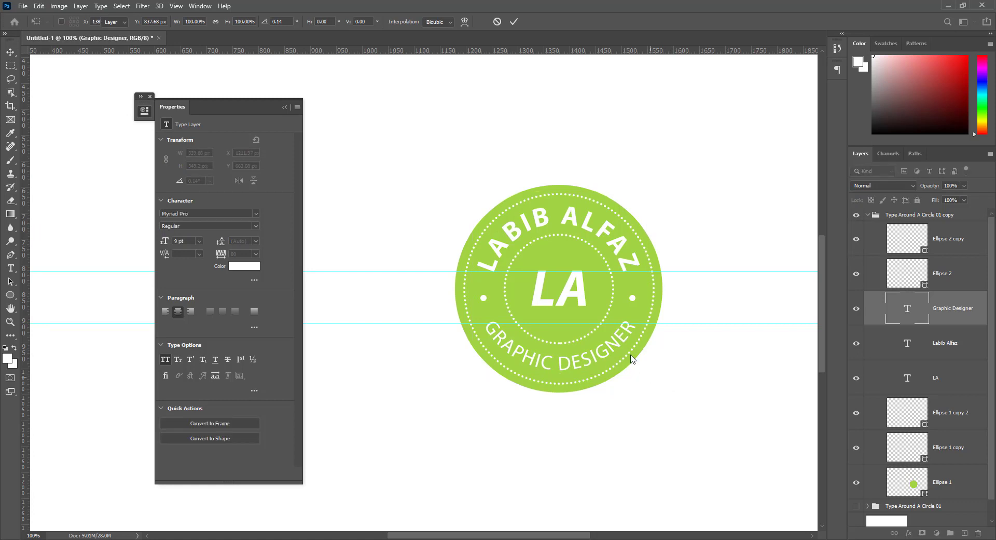
Clear both horizontal guides off the badge and hide the rulers.
left_click(948, 271)
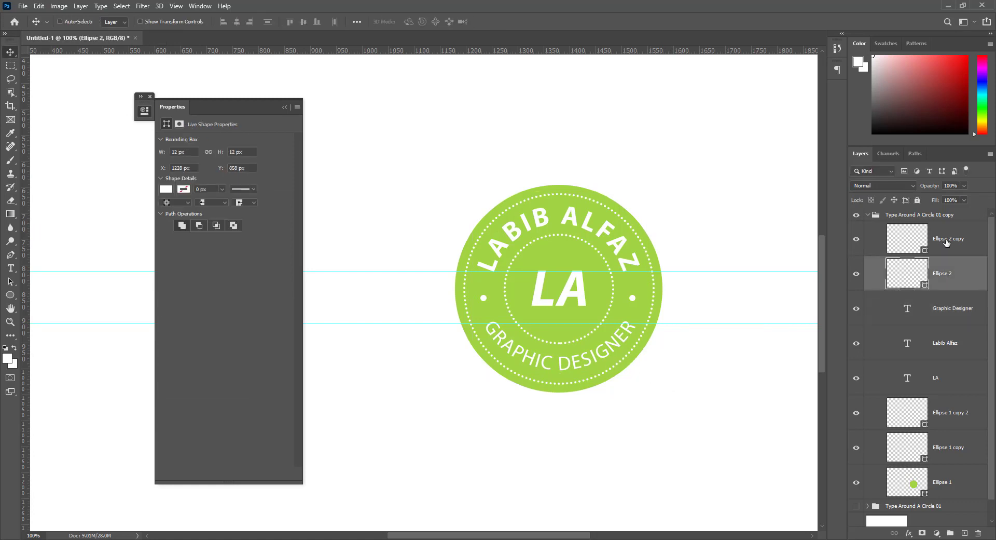
left_click(947, 242, "shift")
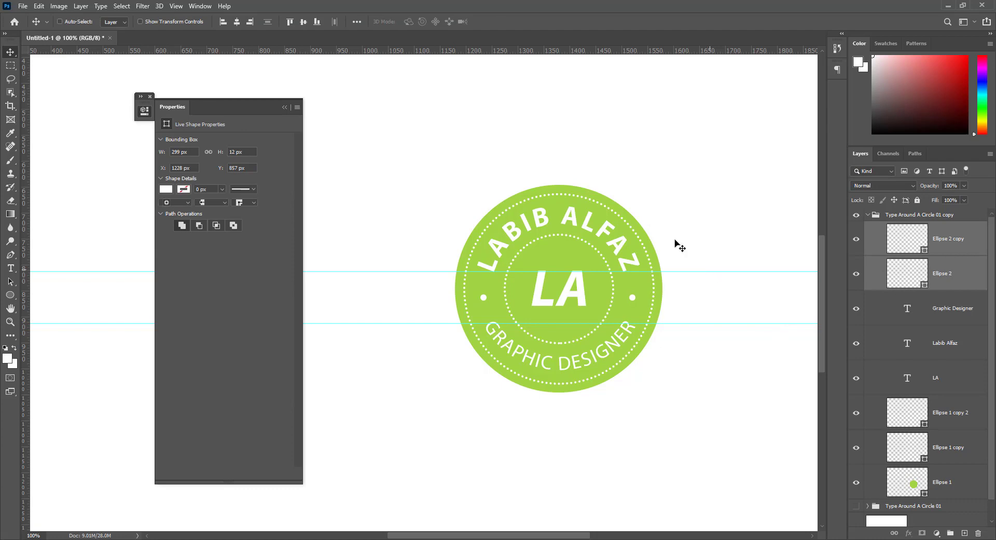
left_click_drag(693, 272, 619, 52)
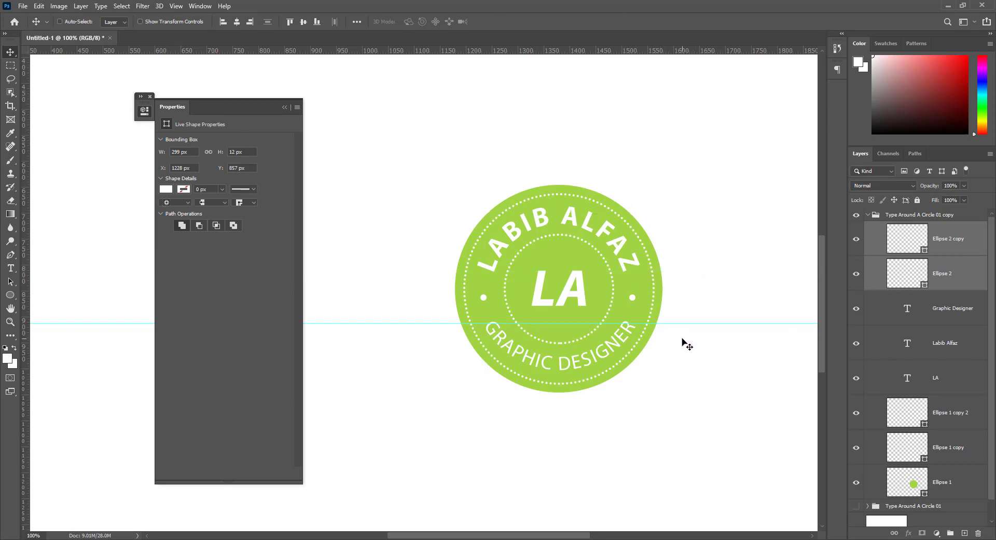
key("ctrl+semicolon")
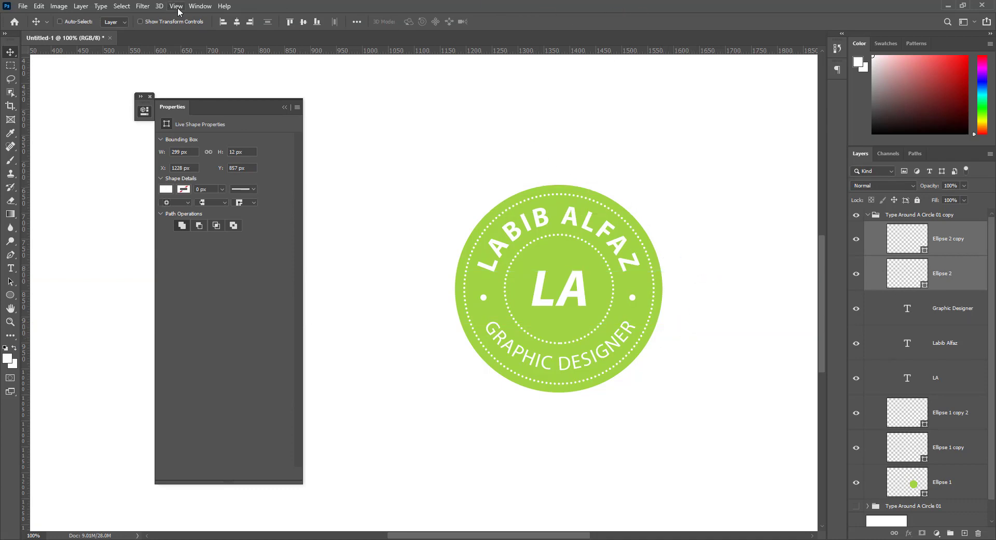
left_click(176, 5)
left_click(198, 232)
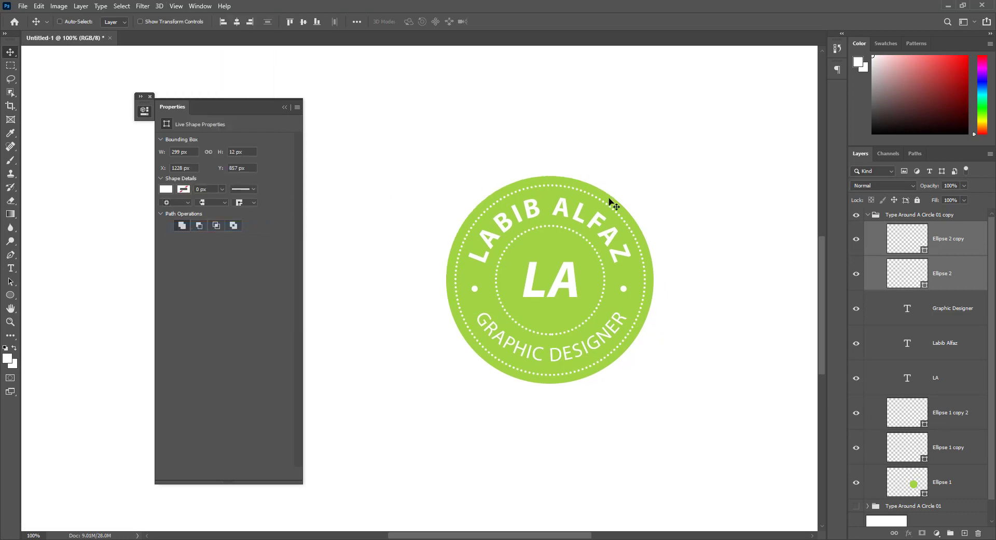
Rename the copied group from 'Type Around A Circle 01 copy' to 'Type Around A Circle 02'.
left_click(868, 215)
double_click(945, 215)
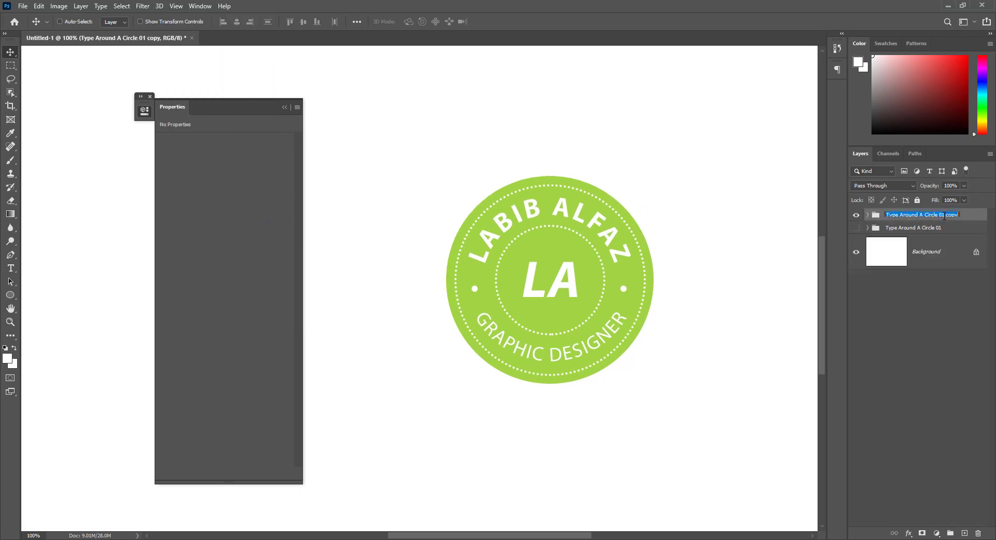
left_click_drag(943, 215, 992, 220)
type("2")
key("Return")
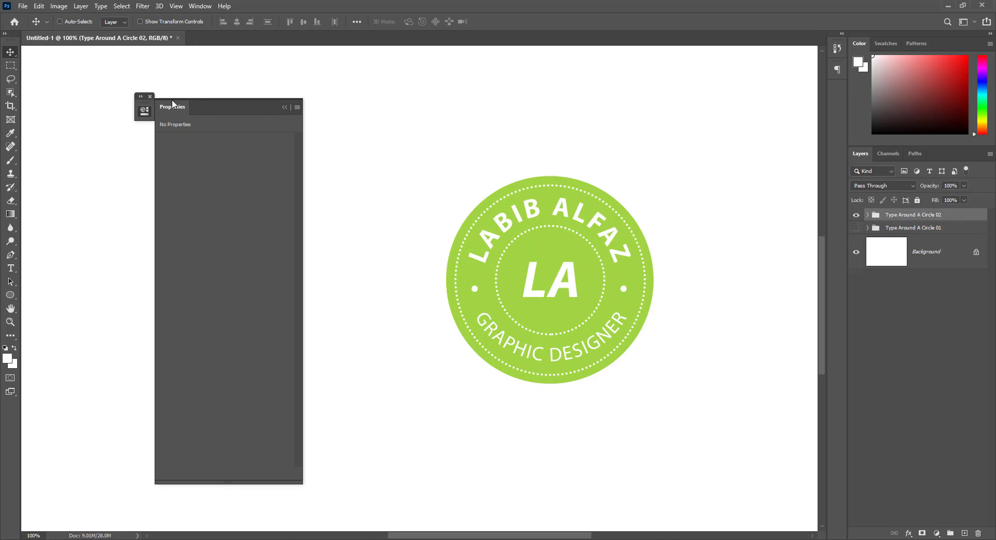
Close the Properties panel, zoom out, and show the Type Around A Circle 01 badge.
left_click(150, 97)
key("ctrl+minus")
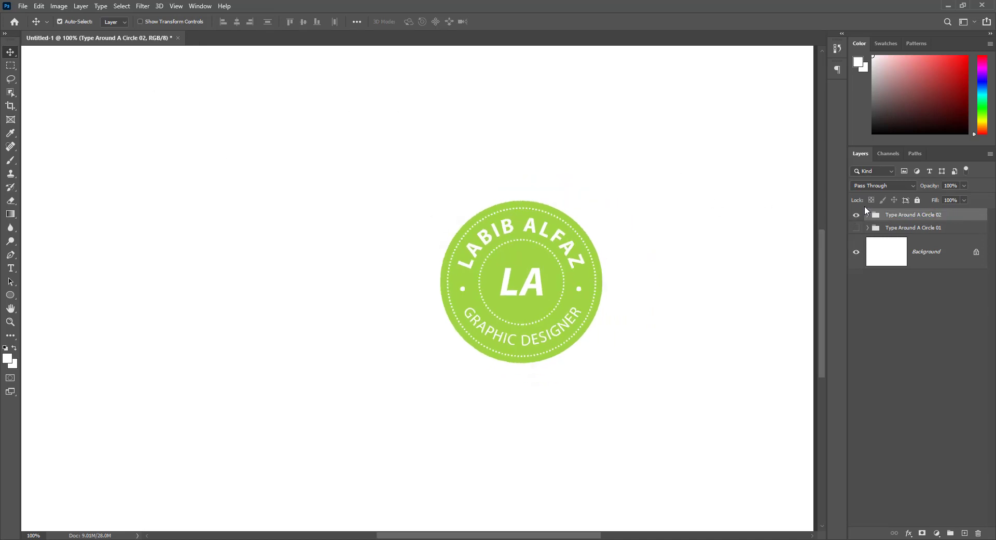
left_click(856, 229)
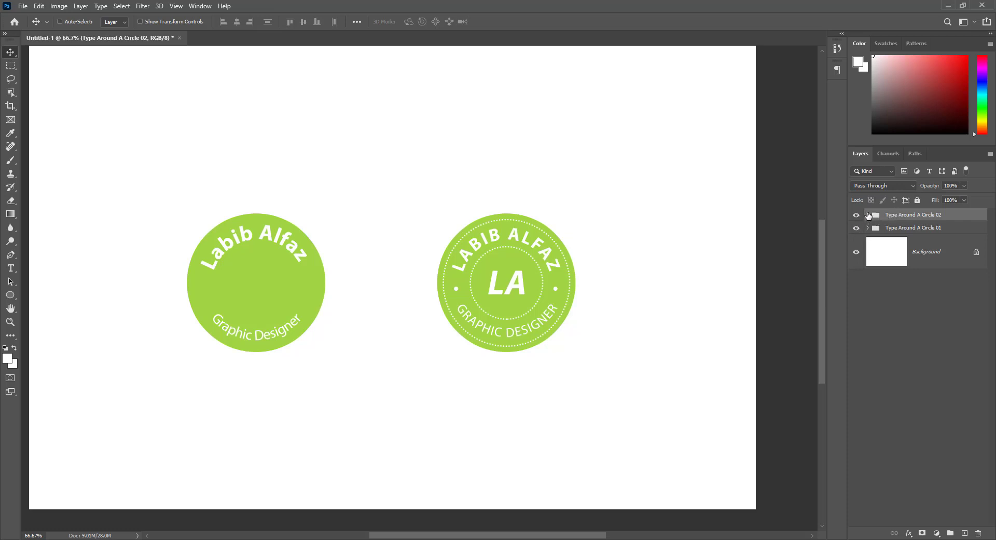
Expand the Type Around A Circle 02 group and open Ellipse 1's layer style settings.
left_click(868, 215)
scroll(928, 411, "down", 1)
left_click(856, 462)
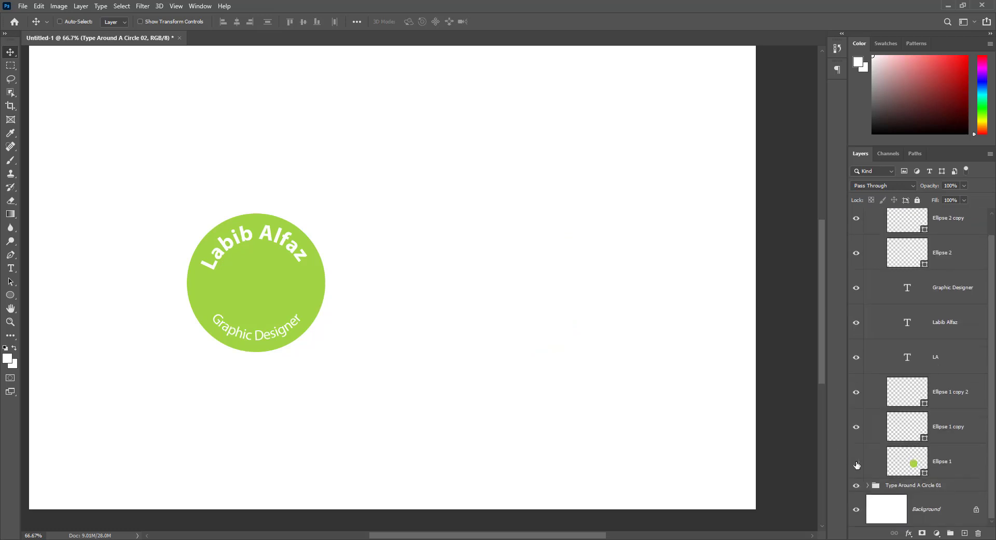
left_click(856, 462)
left_click(964, 470)
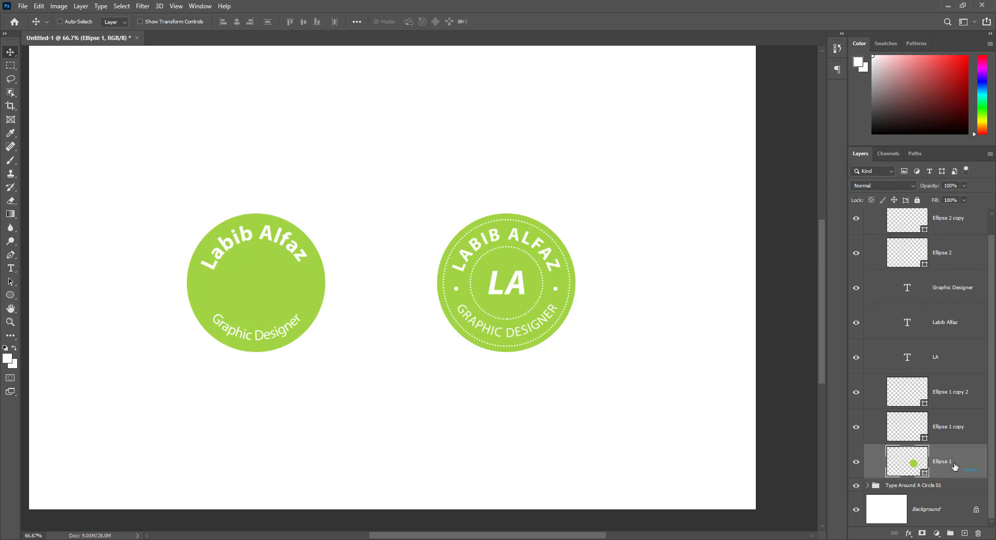
double_click(966, 460)
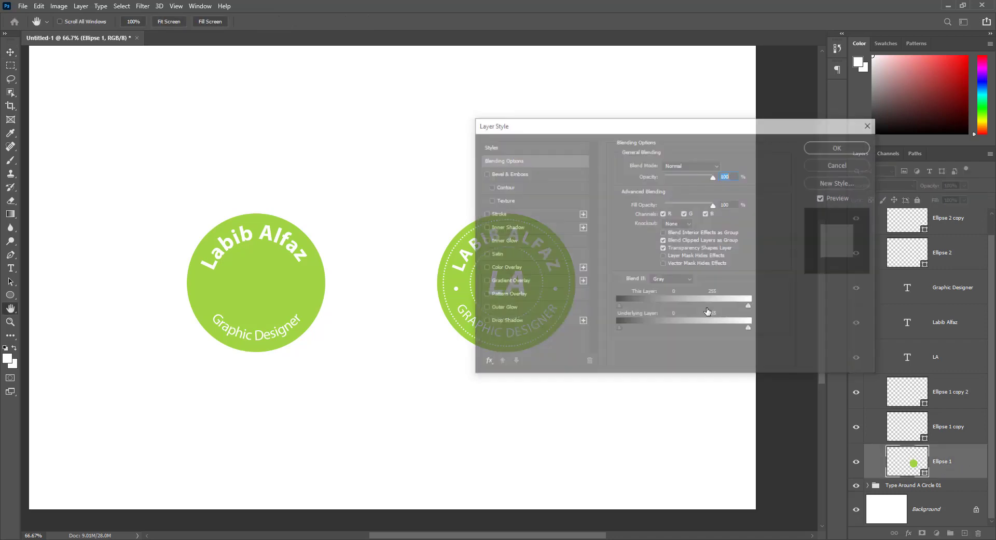
left_click_drag(514, 127, 646, 129)
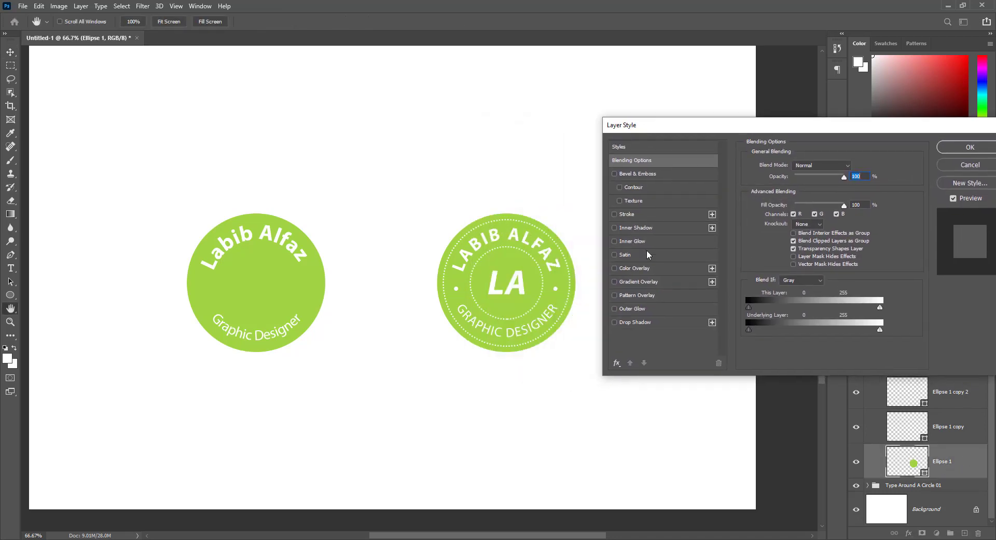
Add a Gradient Overlay using the Grays > Gray_12 preset and confirm both dialogs.
left_click(635, 284)
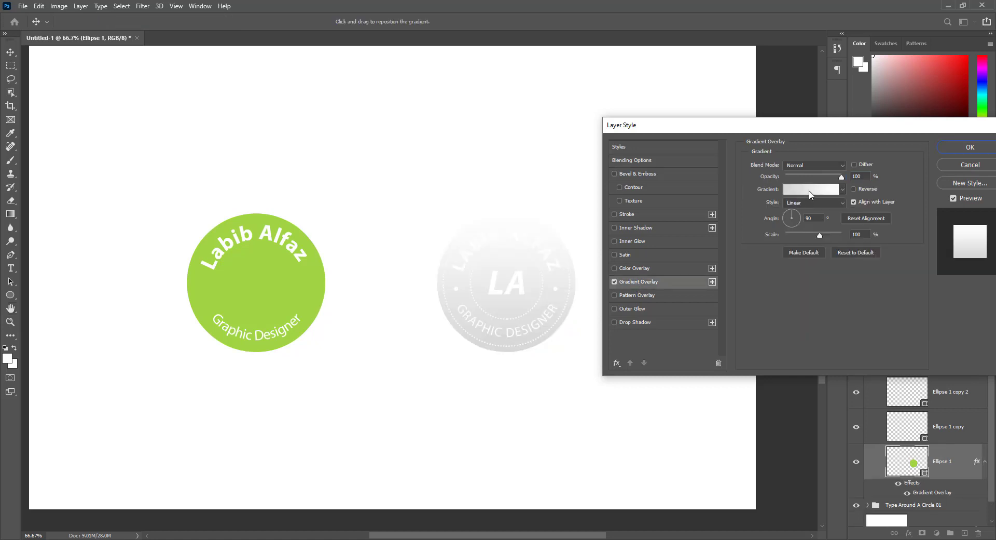
left_click(811, 188)
left_click_drag(515, 88, 301, 119)
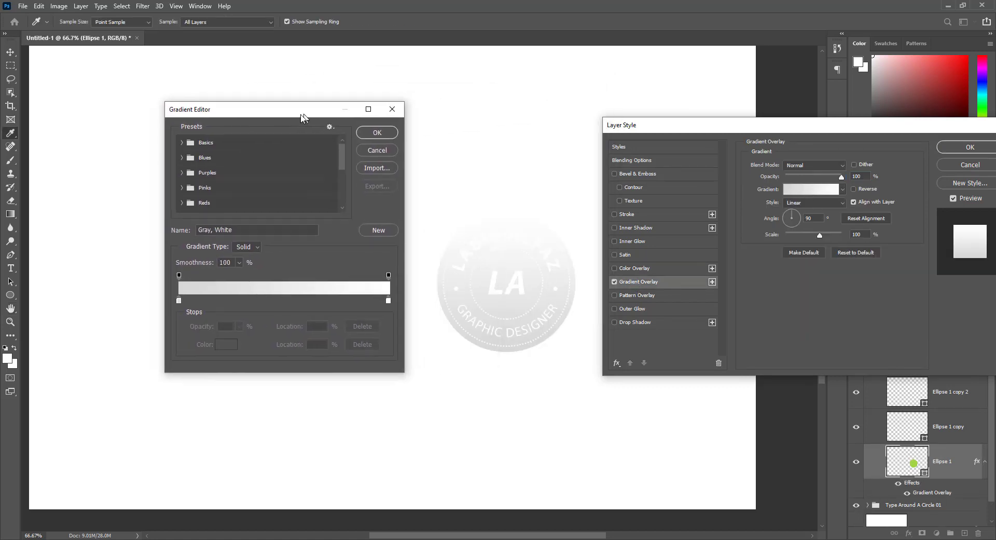
scroll(223, 168, "down", 3)
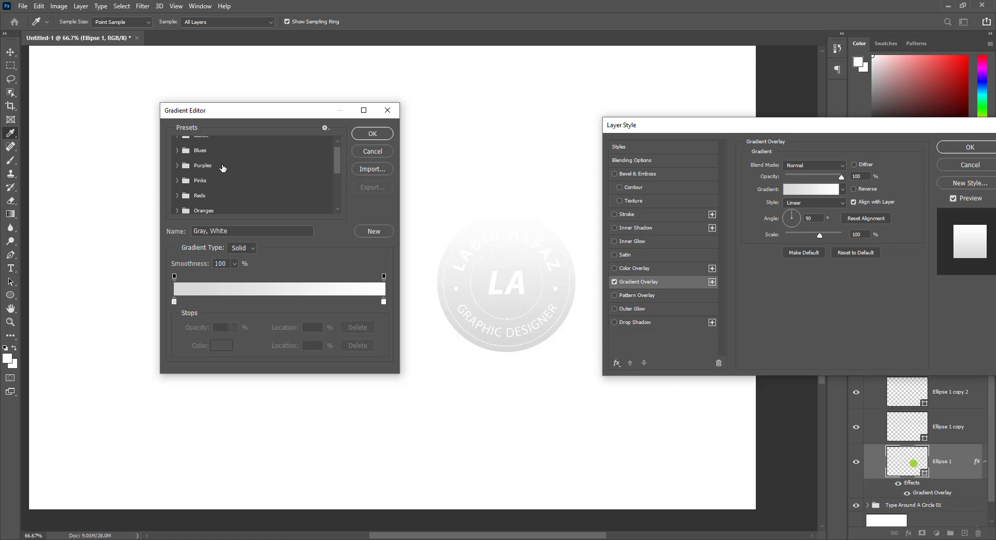
scroll(224, 167, "down", 2)
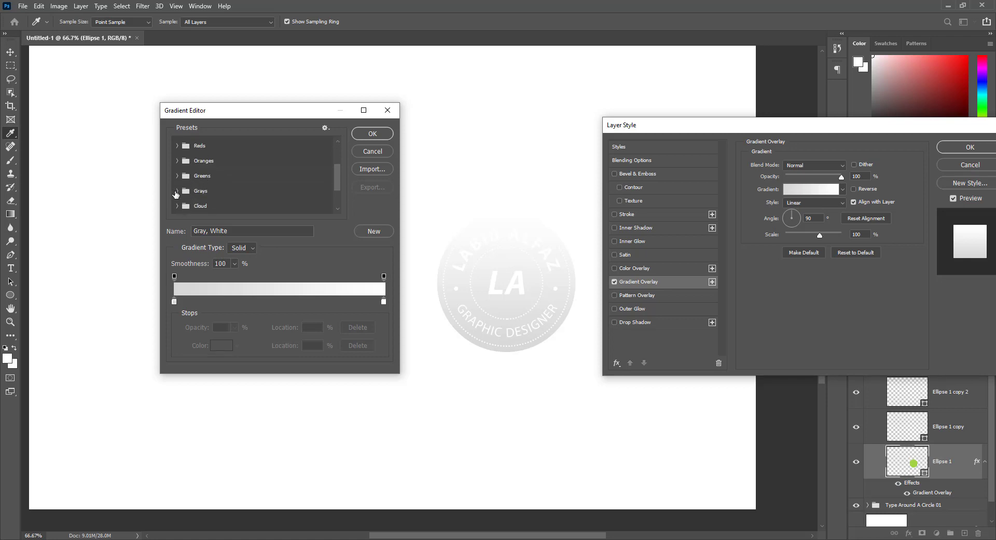
left_click(177, 191)
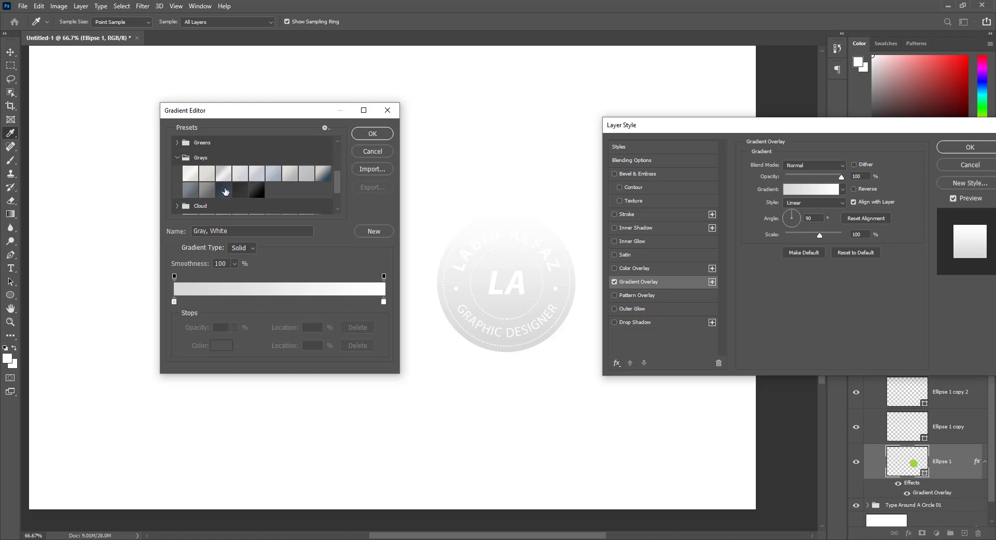
left_click(225, 191)
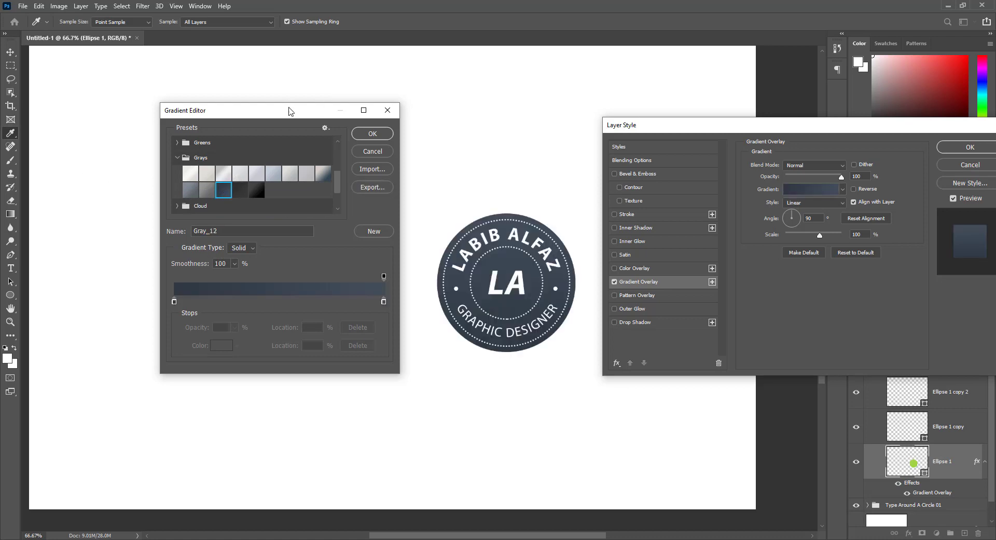
left_click(382, 134)
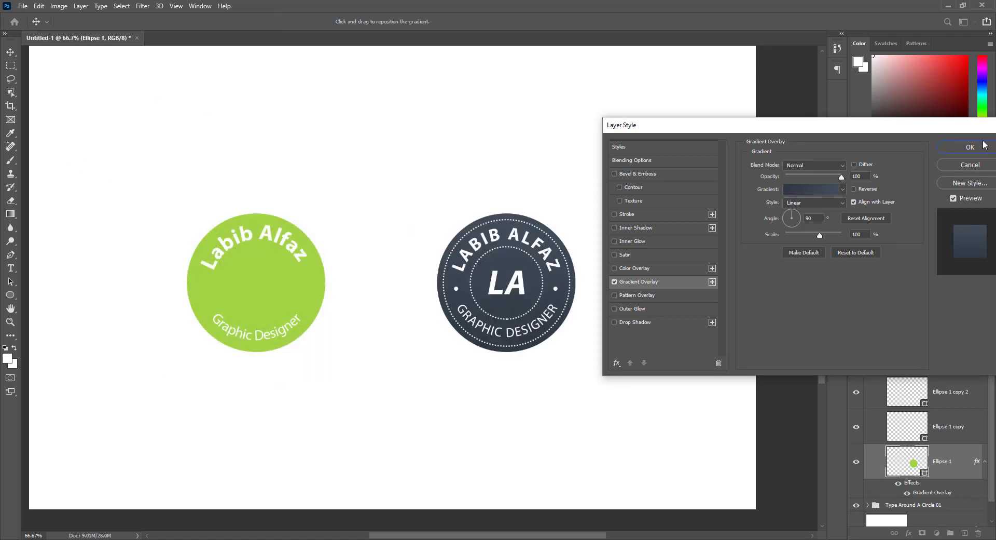
left_click(971, 147)
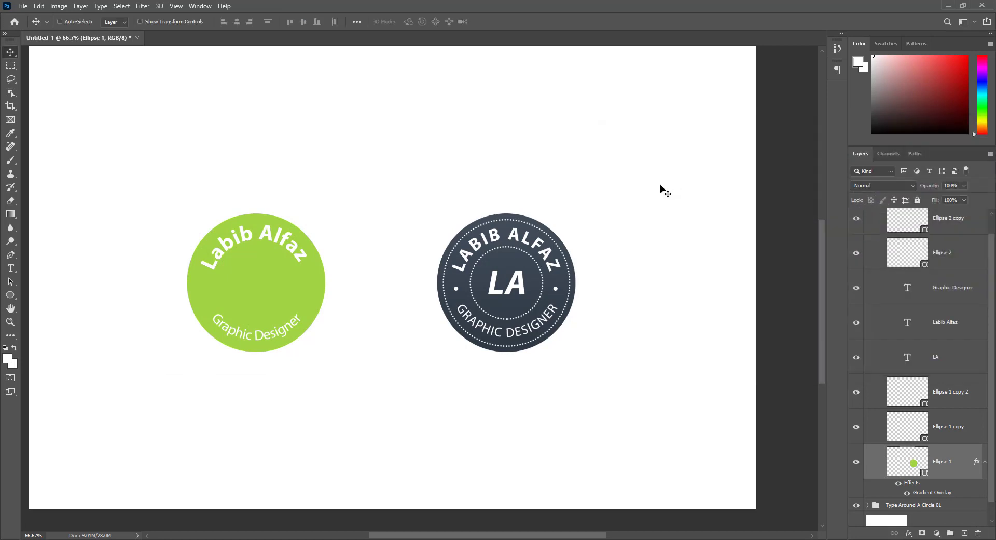